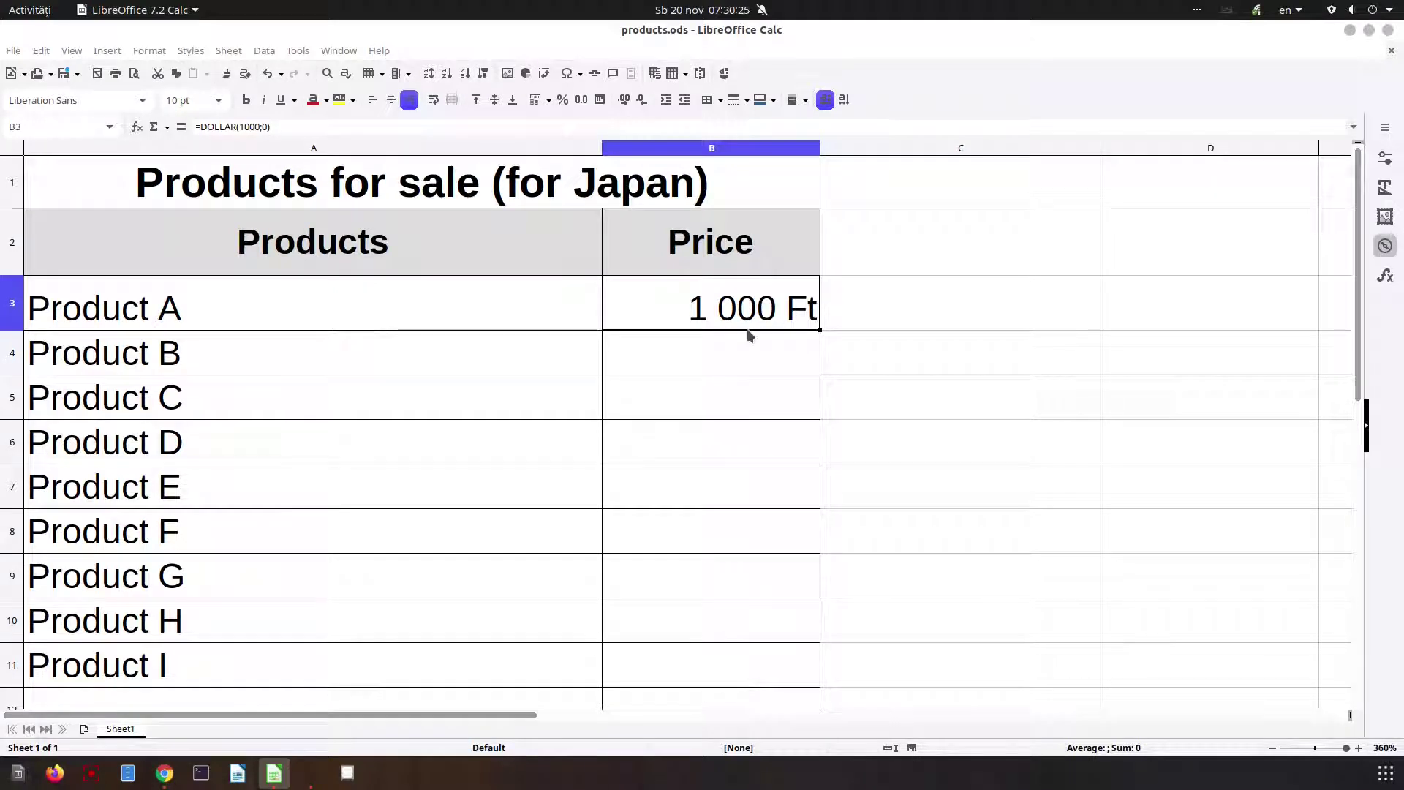
Replace Product A's =DOLLAR(1000;0) price in B3 with the plain number 1000.
text(1000)
key(Return)
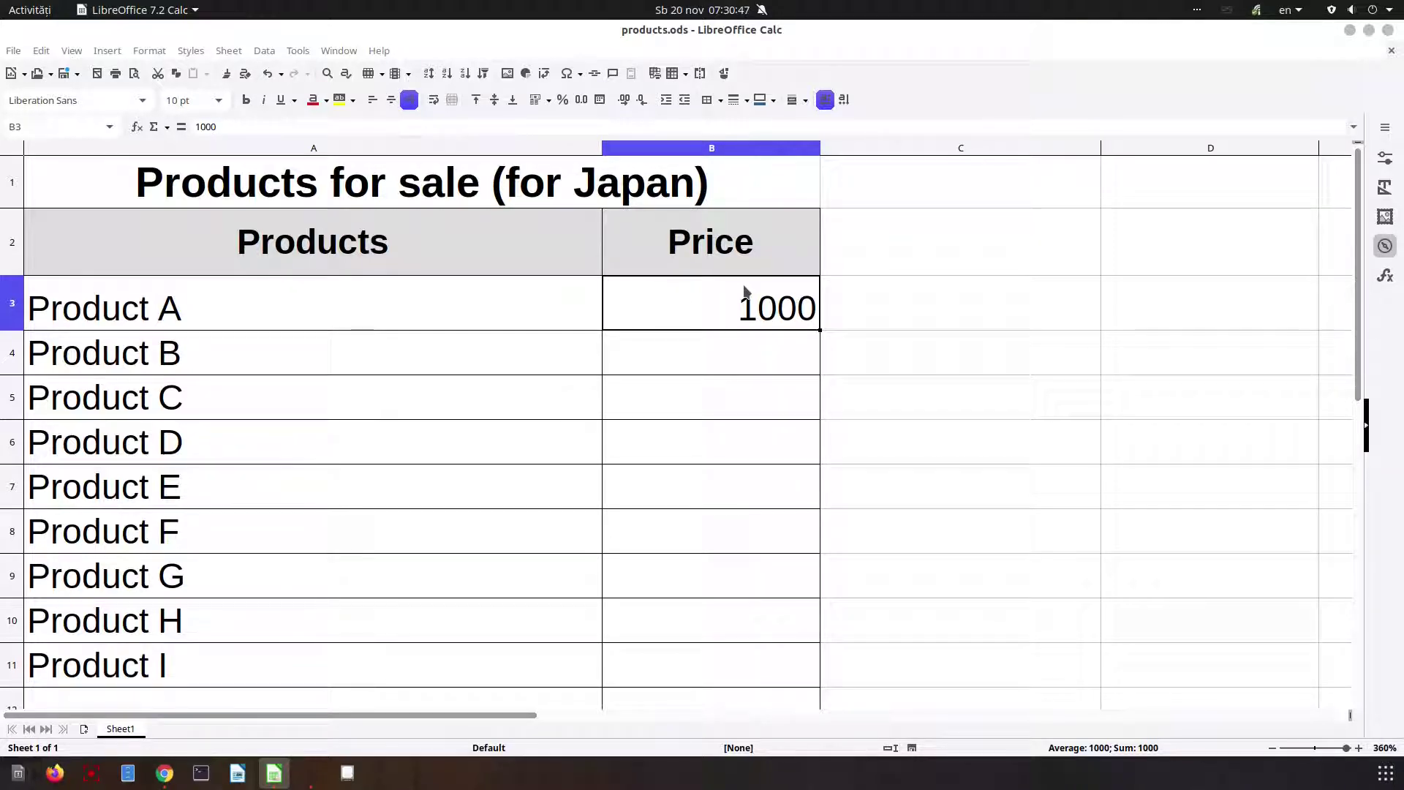
Enter =DOLLAR(488;2) in B3 so Product A shows 488,00 Ft.
text(=dollar)
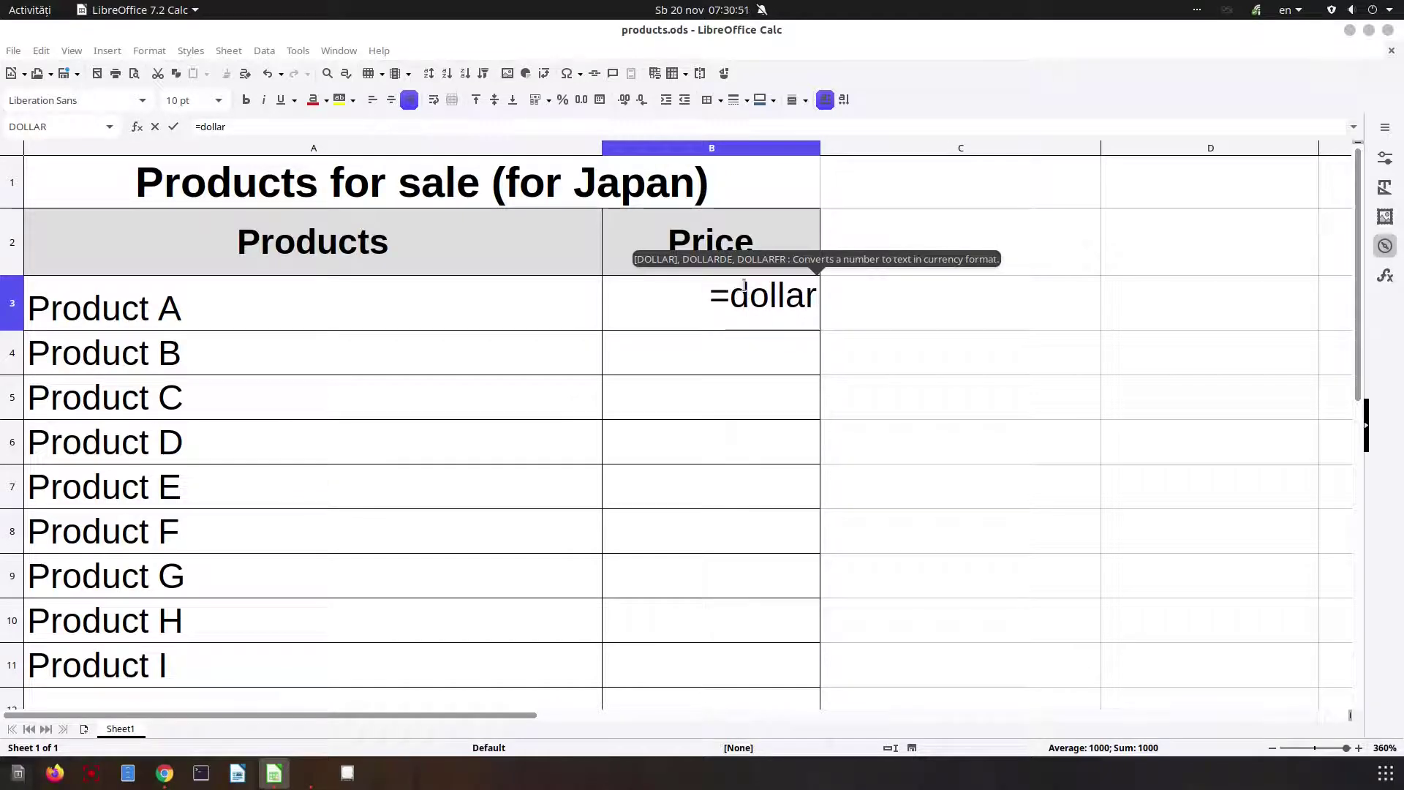
text(()
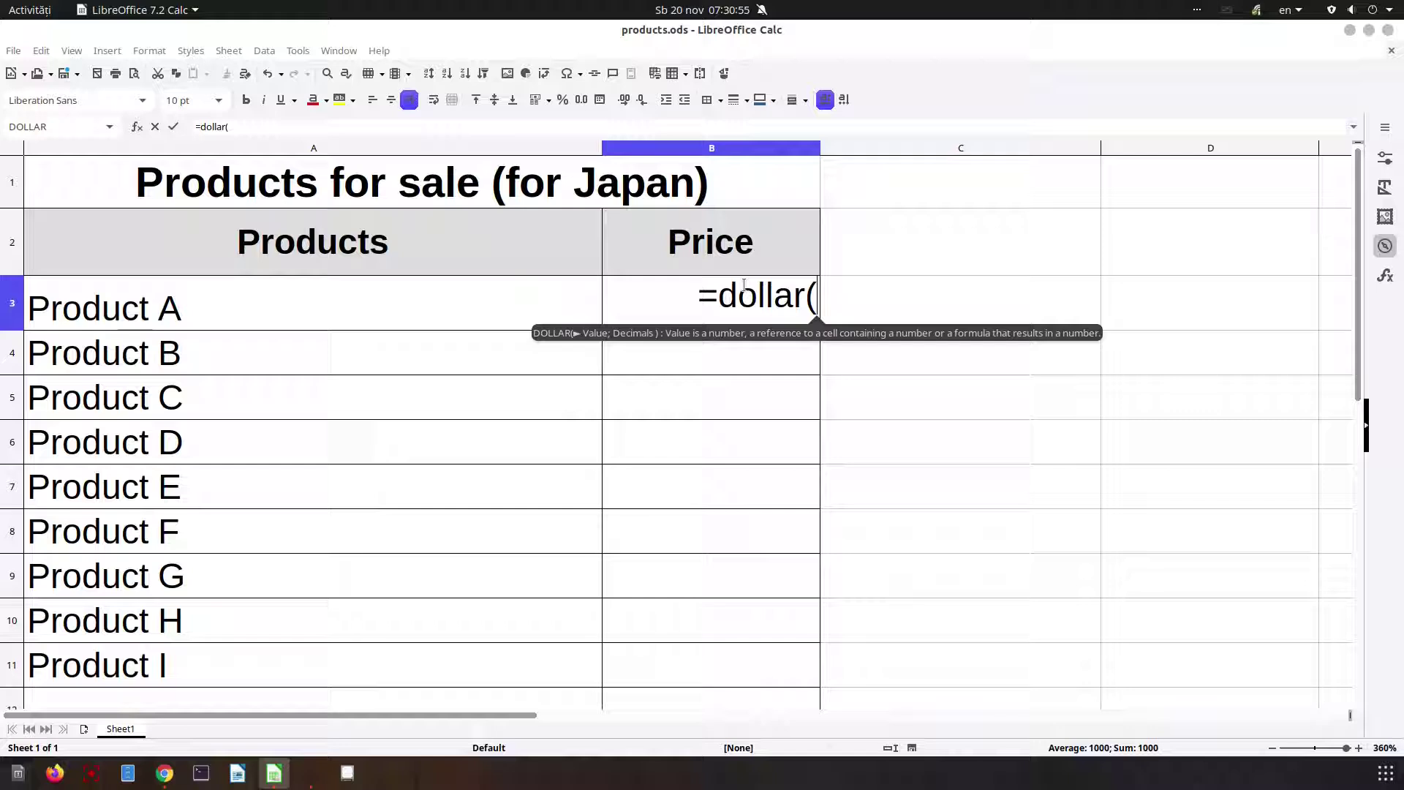
text(48)
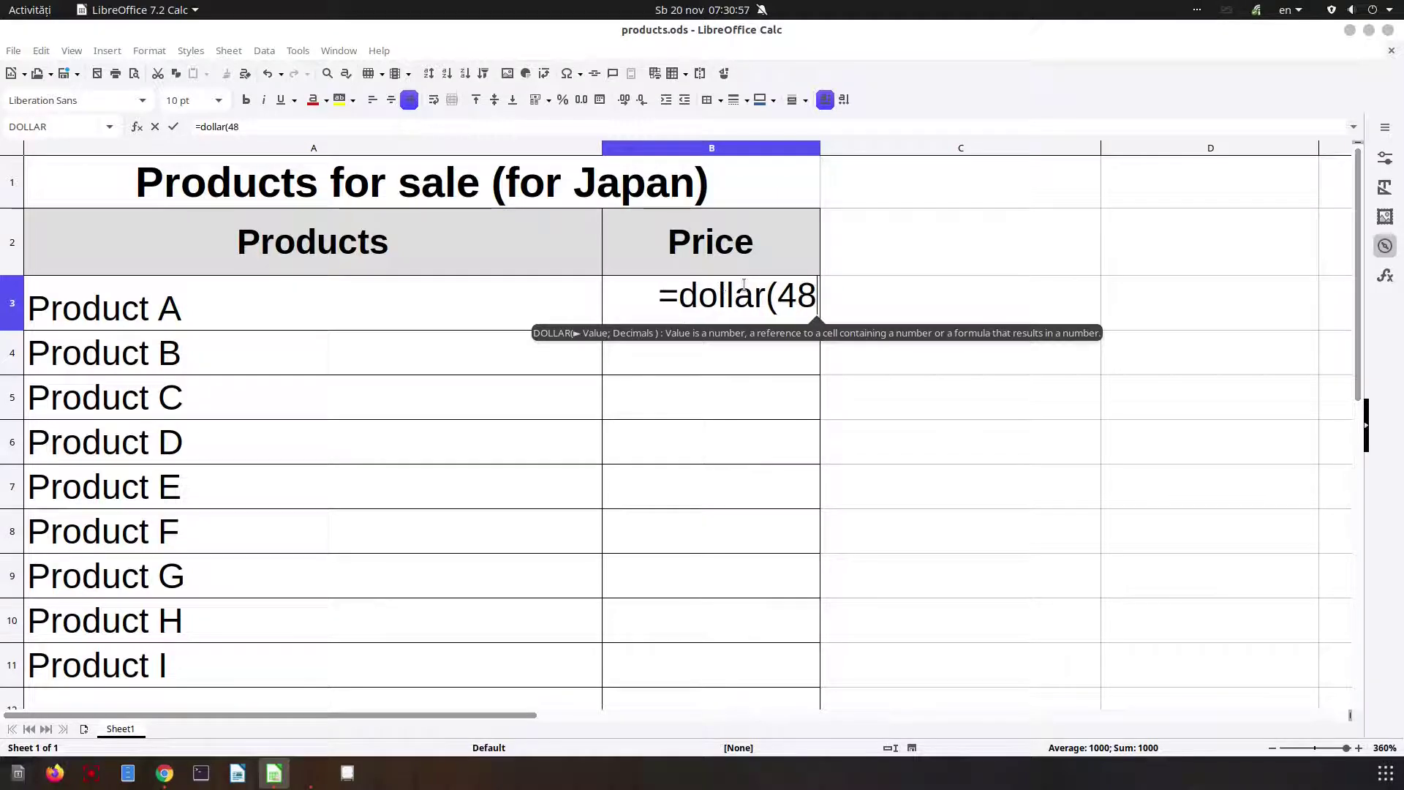
text(8;)
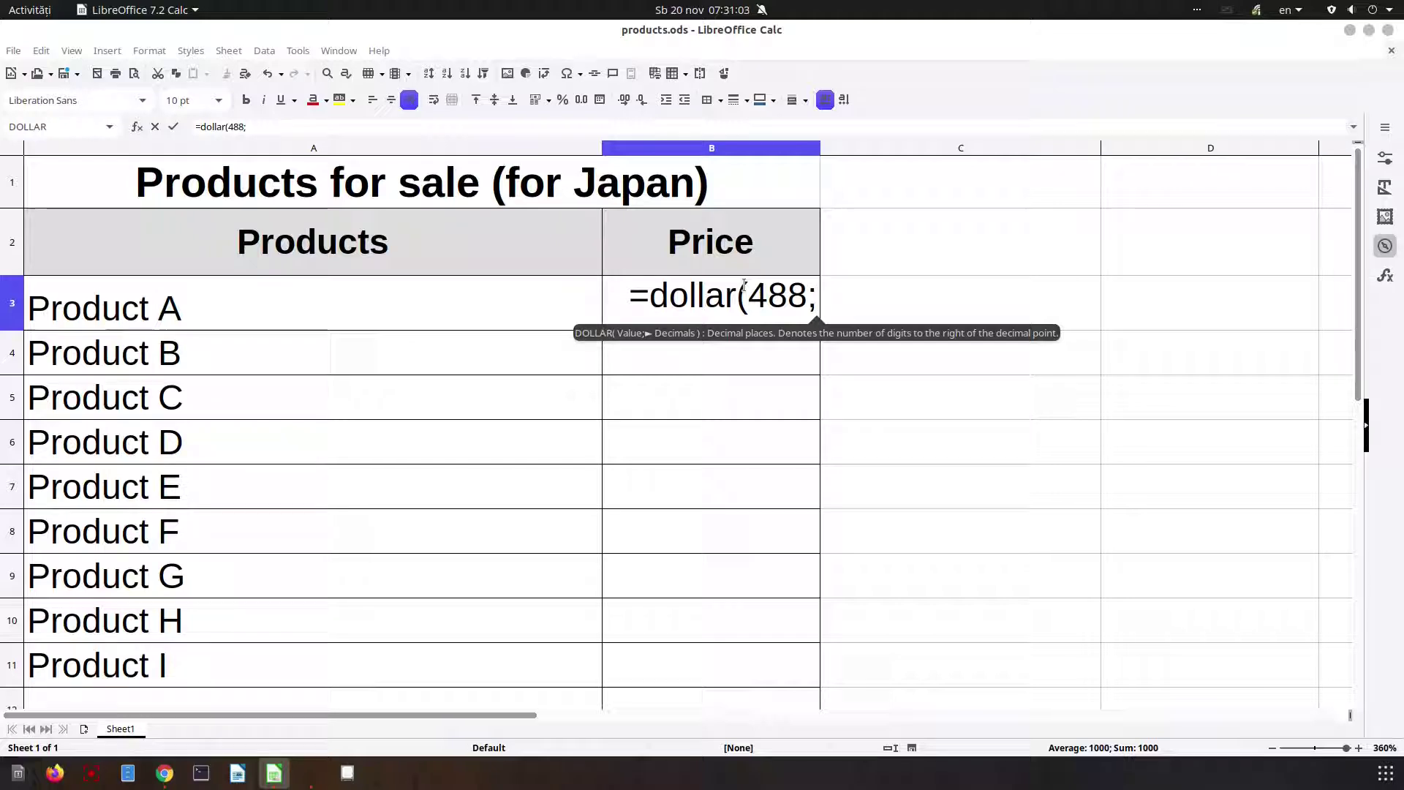
text(2))
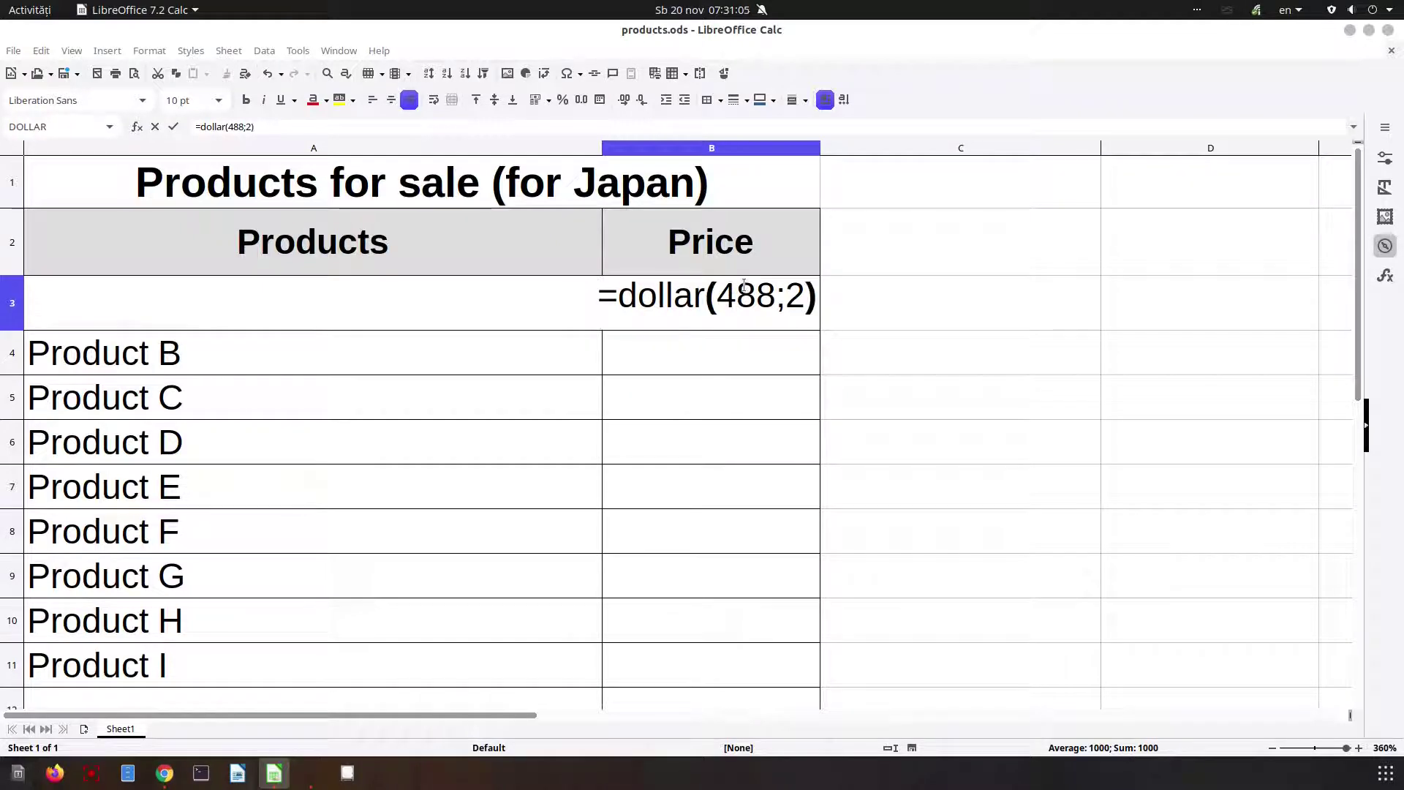
key(Return)
click(744, 284)
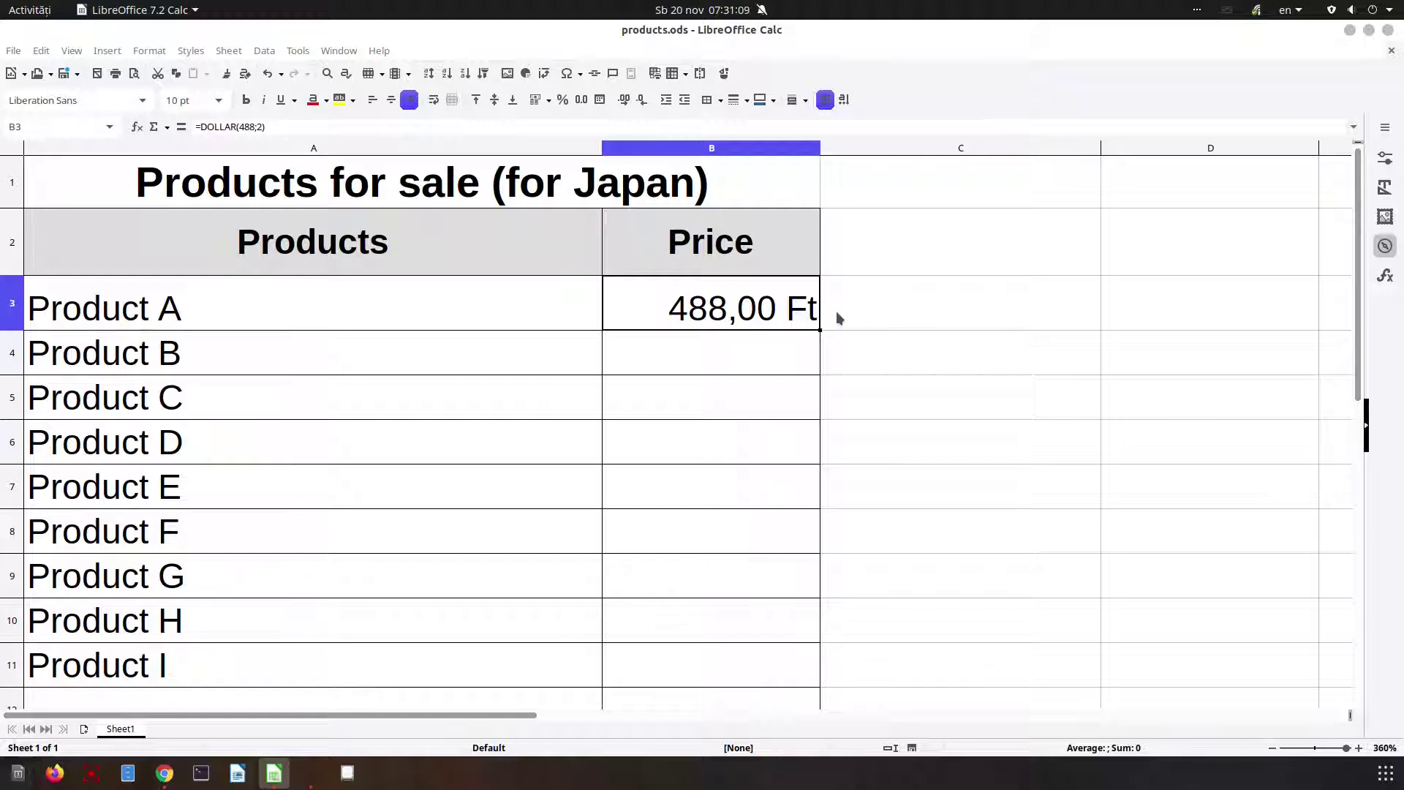
Change the Languages locale setting from Hungarian to Japanese in Tools > Options.
click(303, 54)
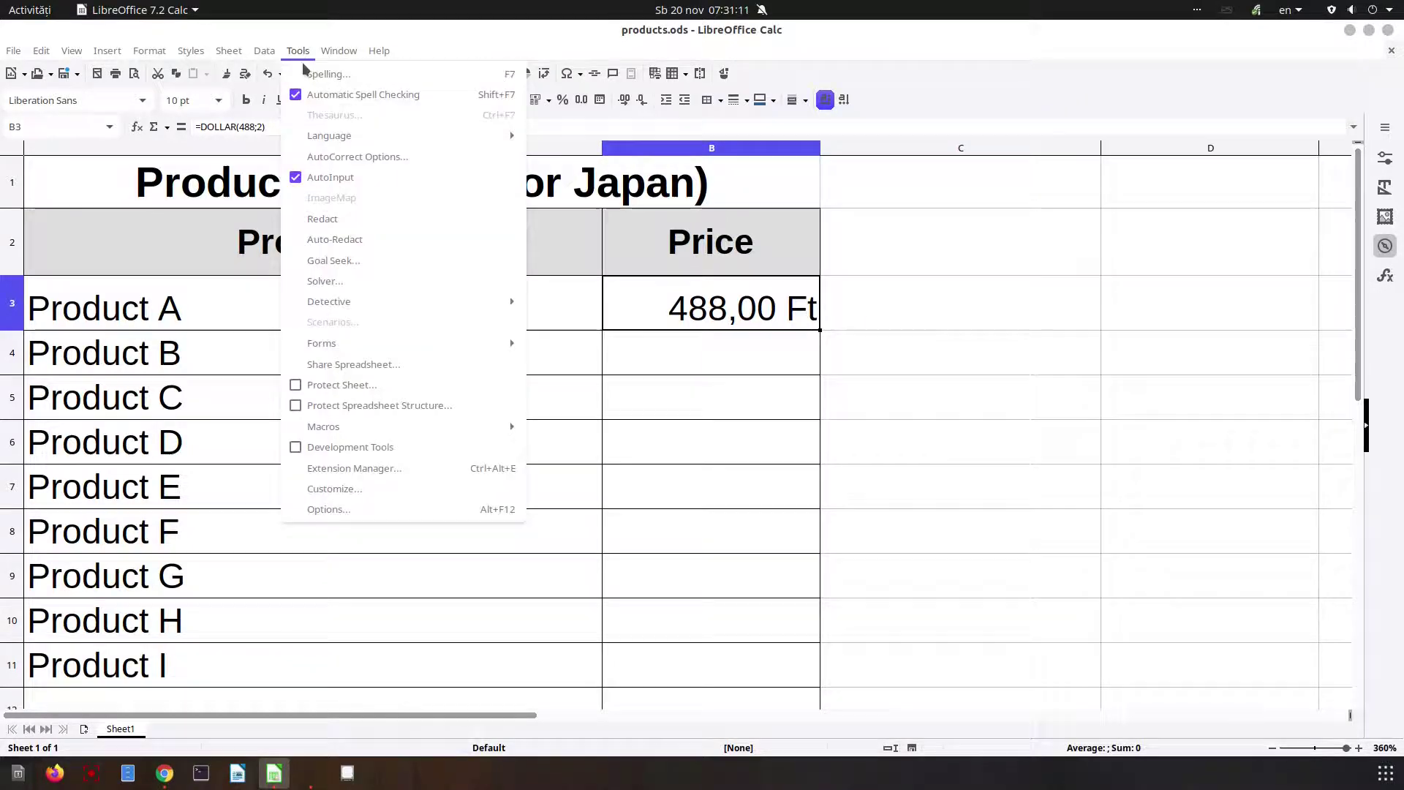
click(327, 509)
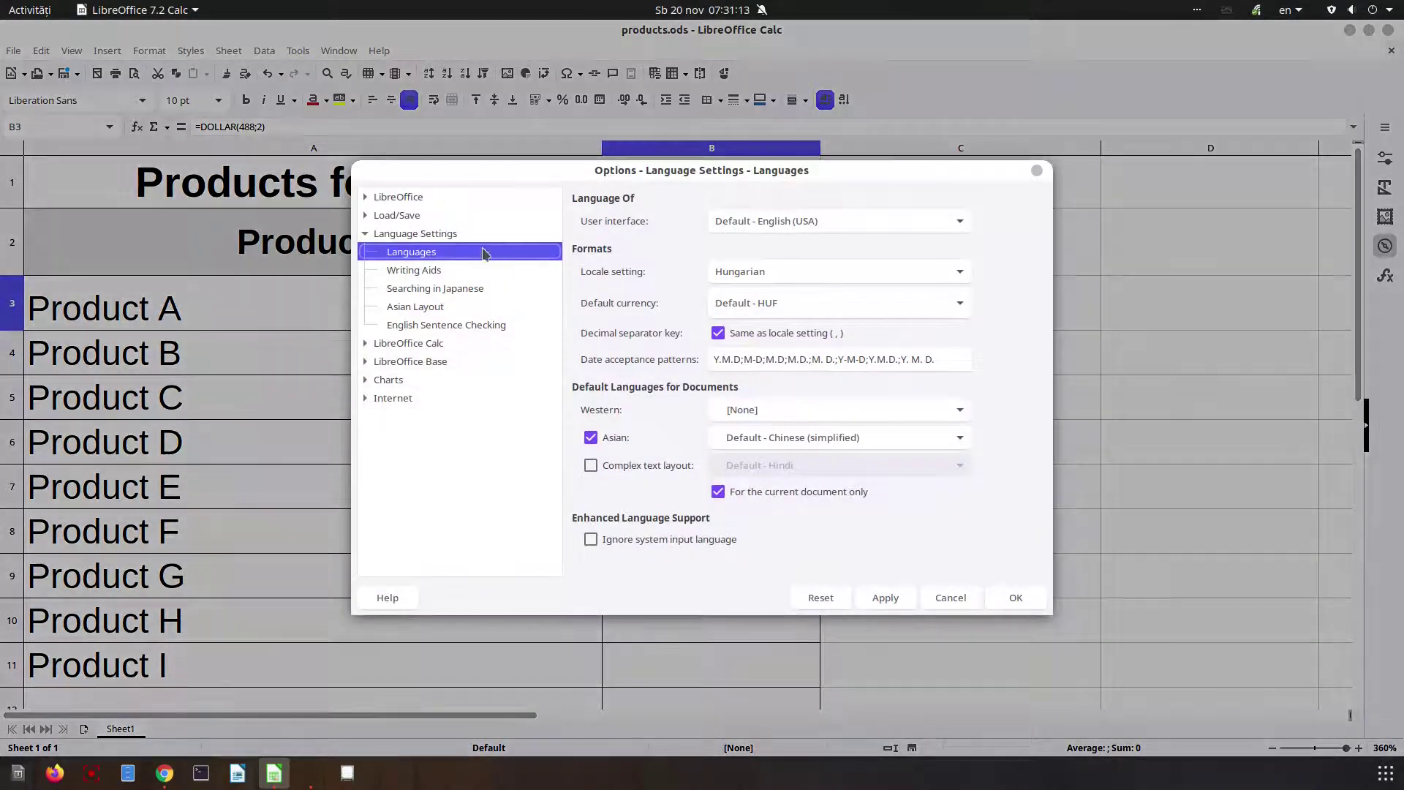
click(442, 235)
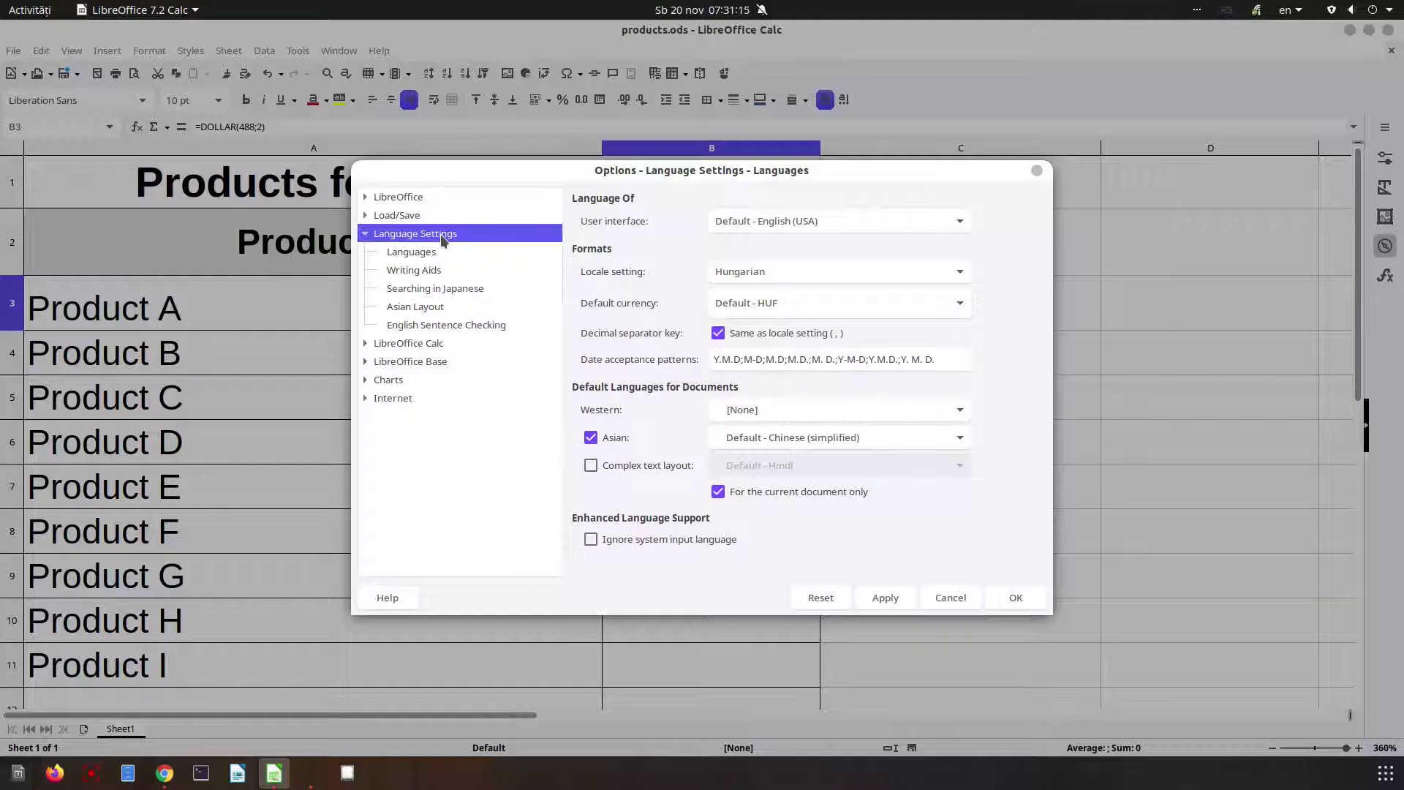
click(430, 257)
click(740, 275)
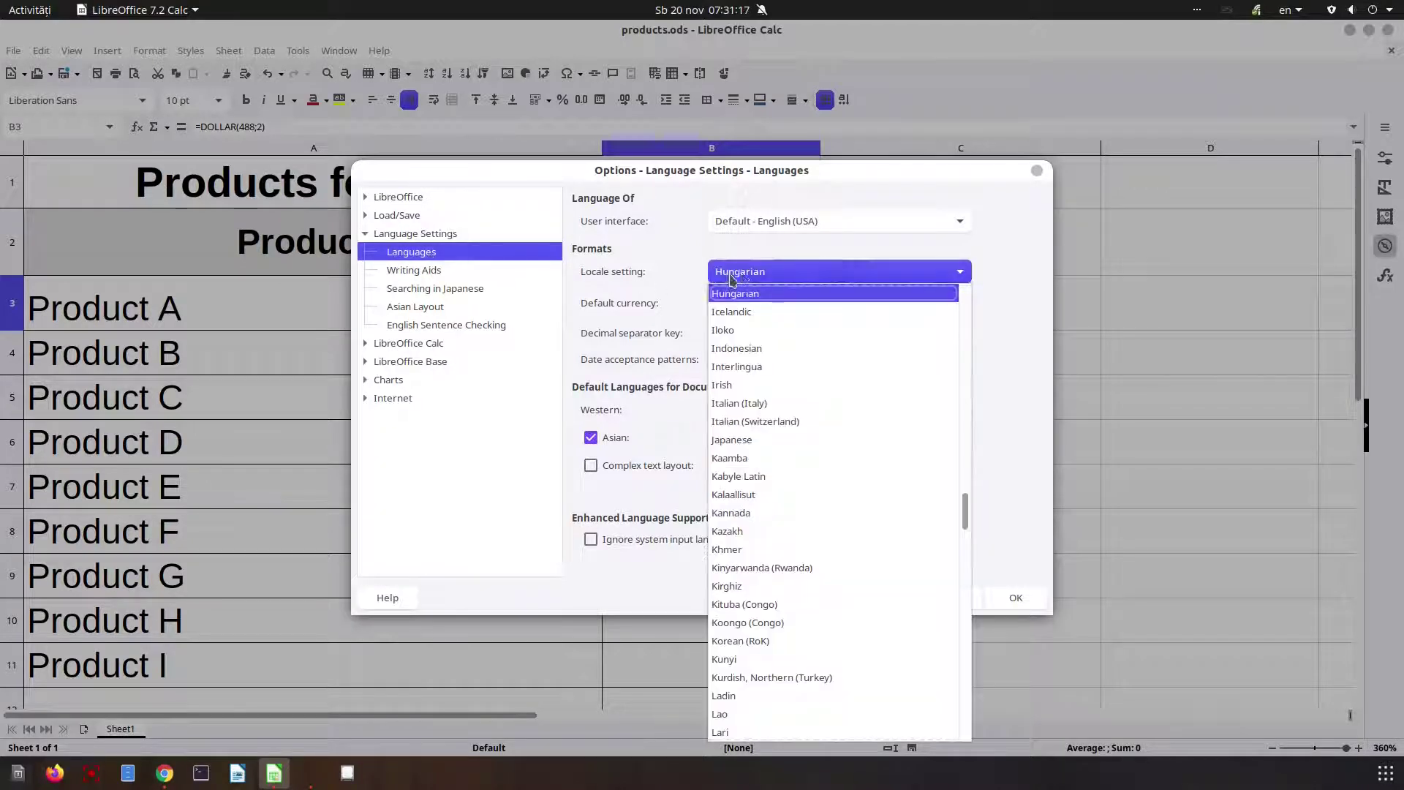
key(j)
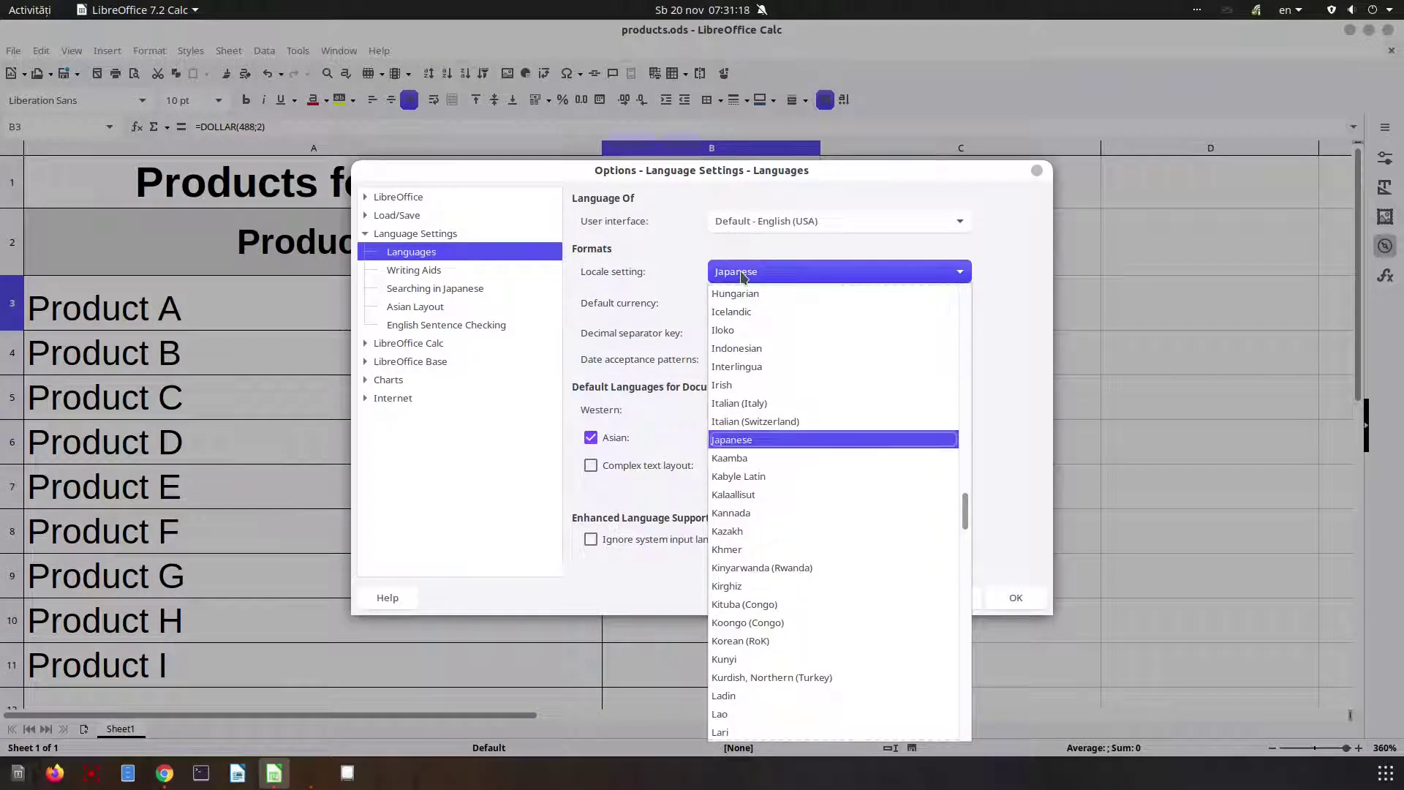
click(737, 443)
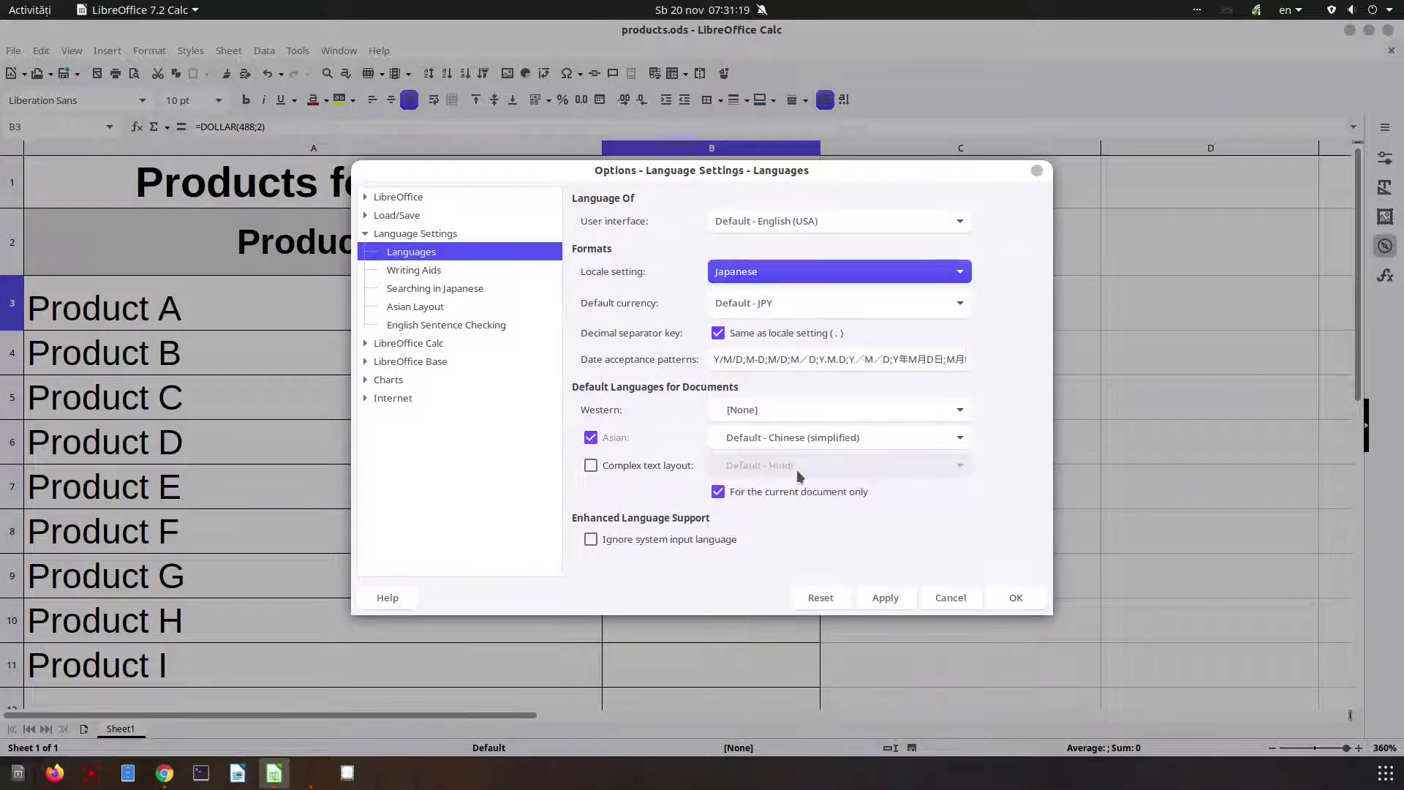
click(1011, 595)
click(740, 433)
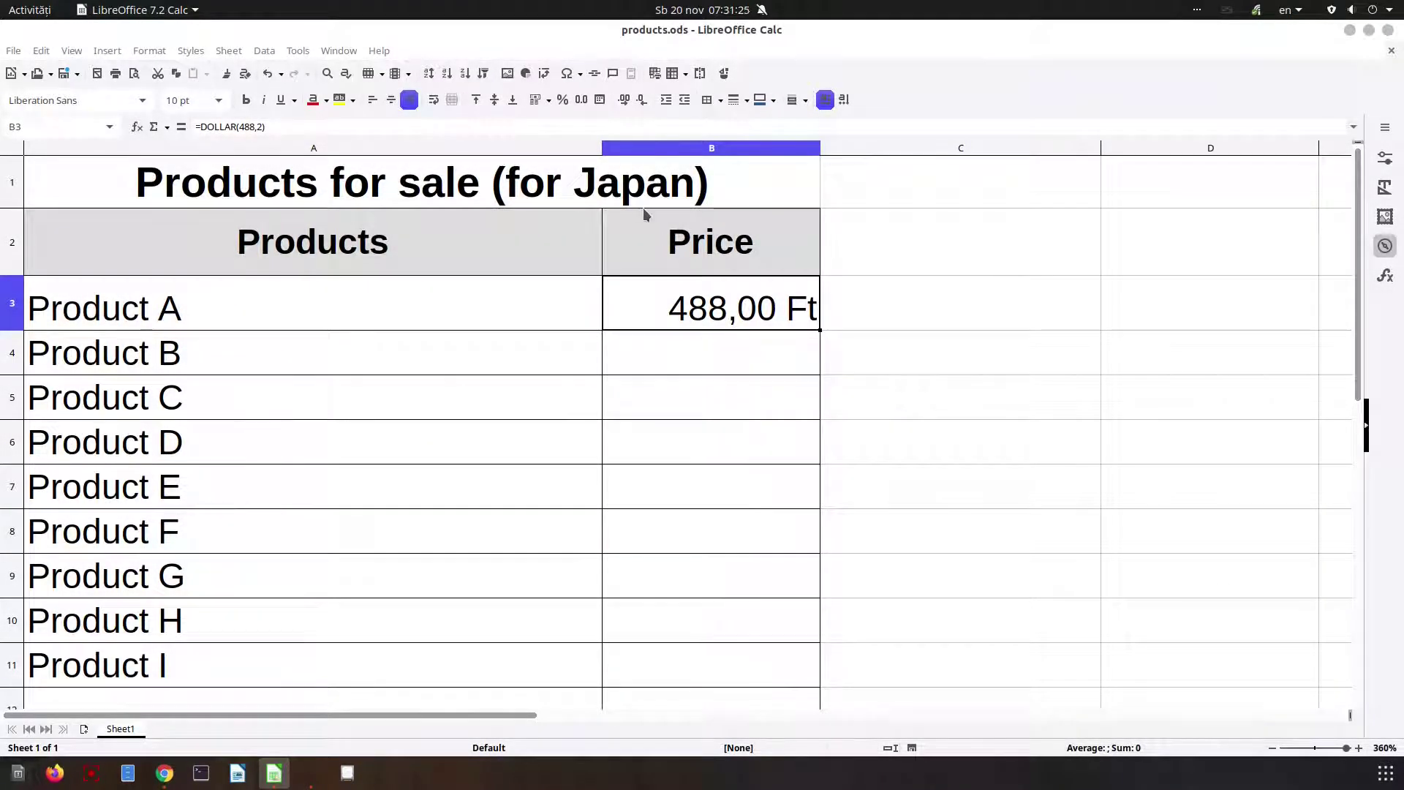
Retype =DOLLAR(488;2) in B3 so Product A now displays ¥488.00.
text(=)
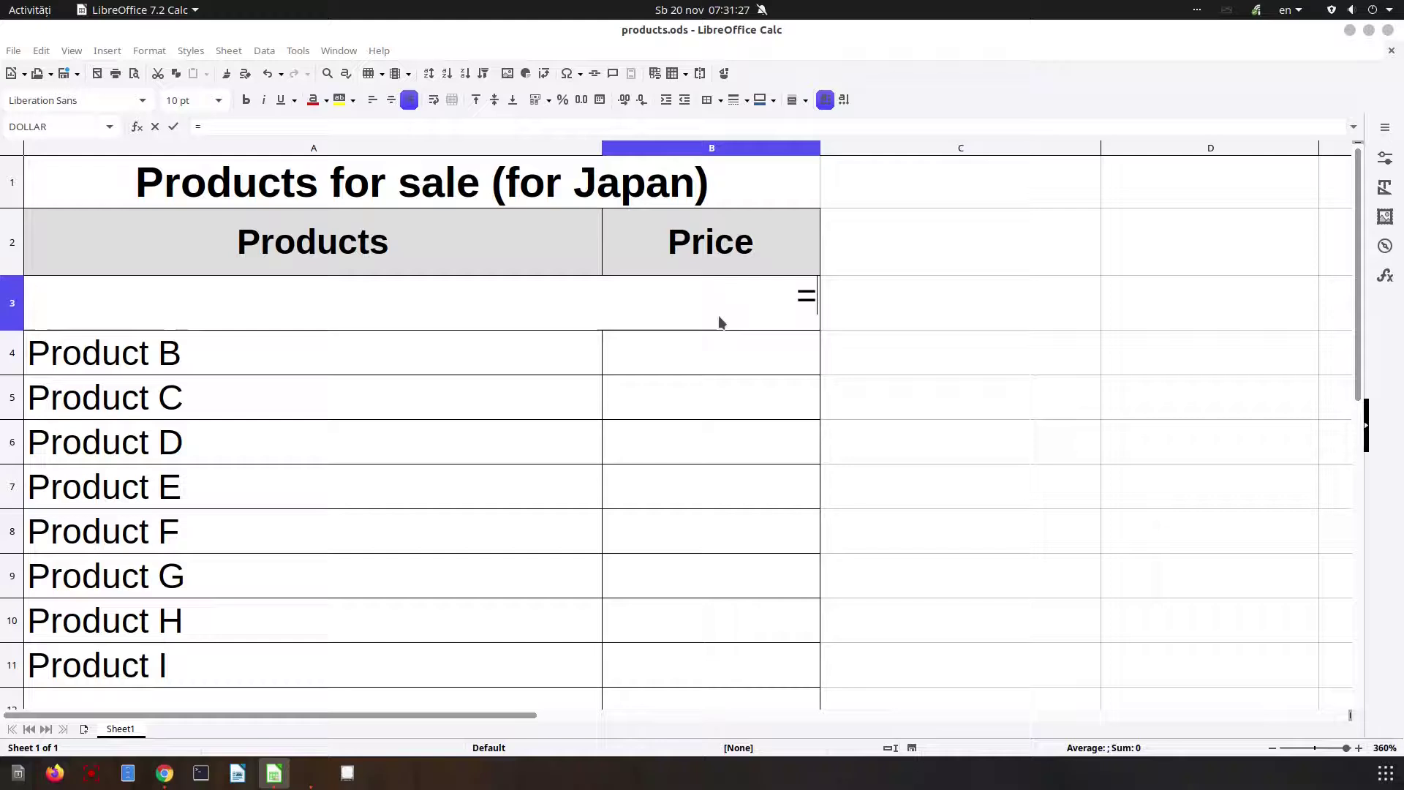
text(dollar)
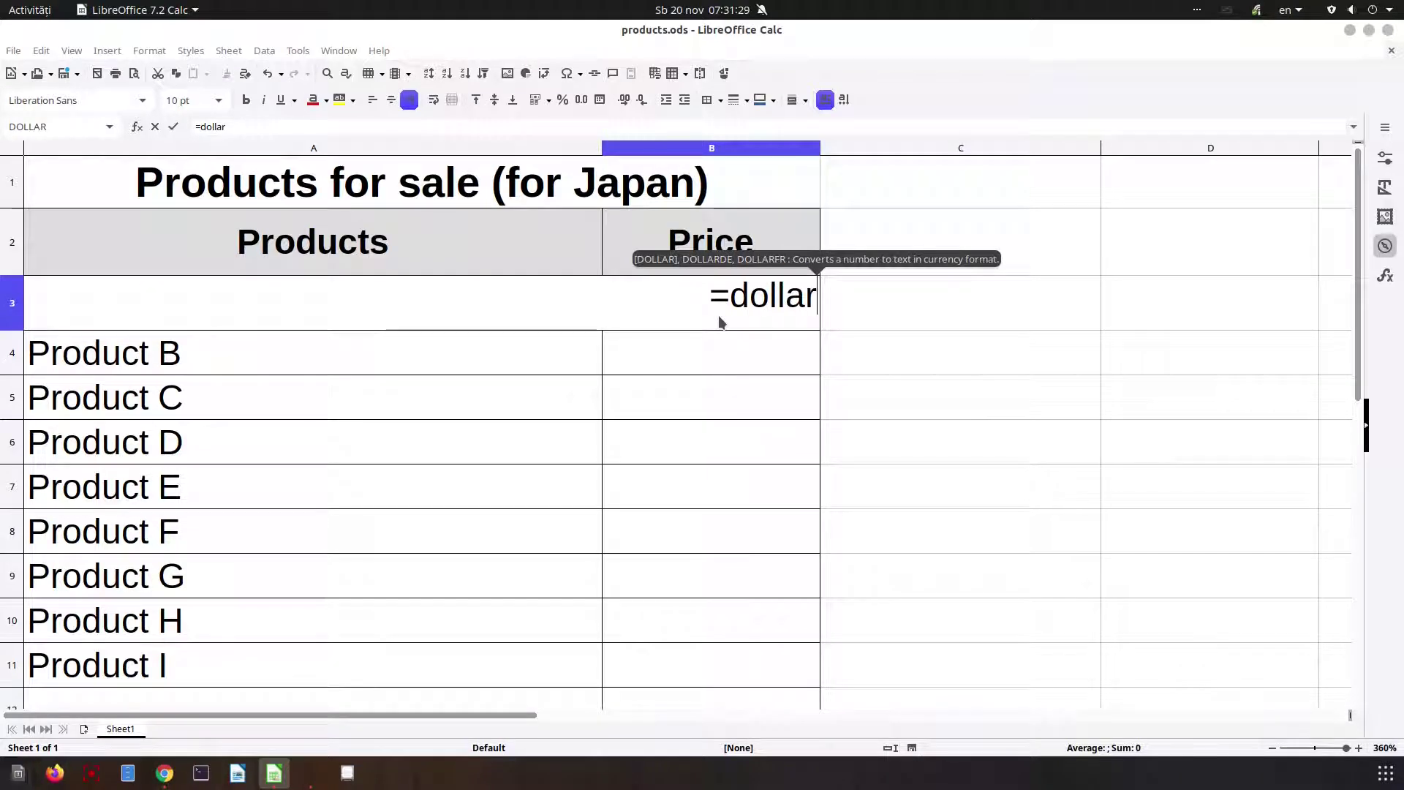
text((48)
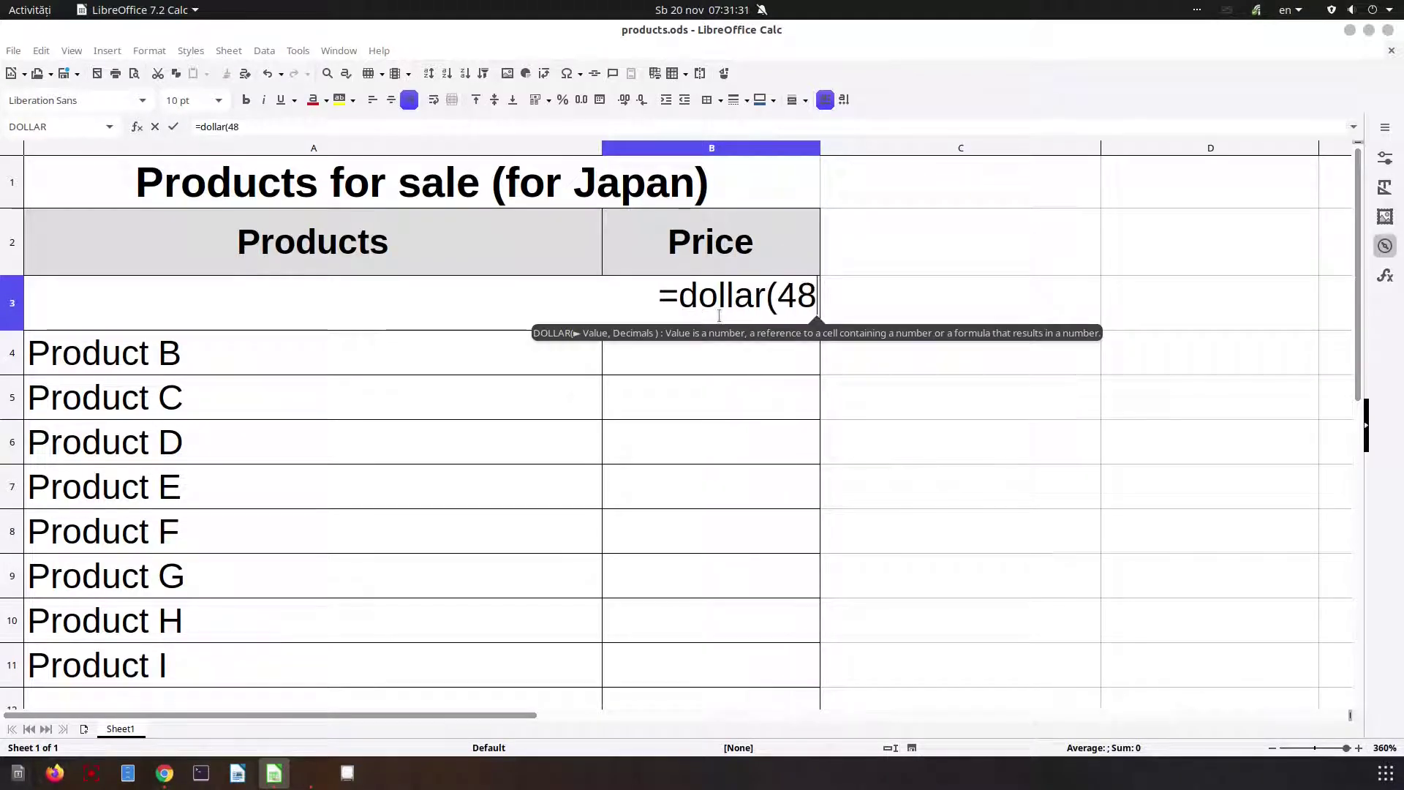
text(8;2))
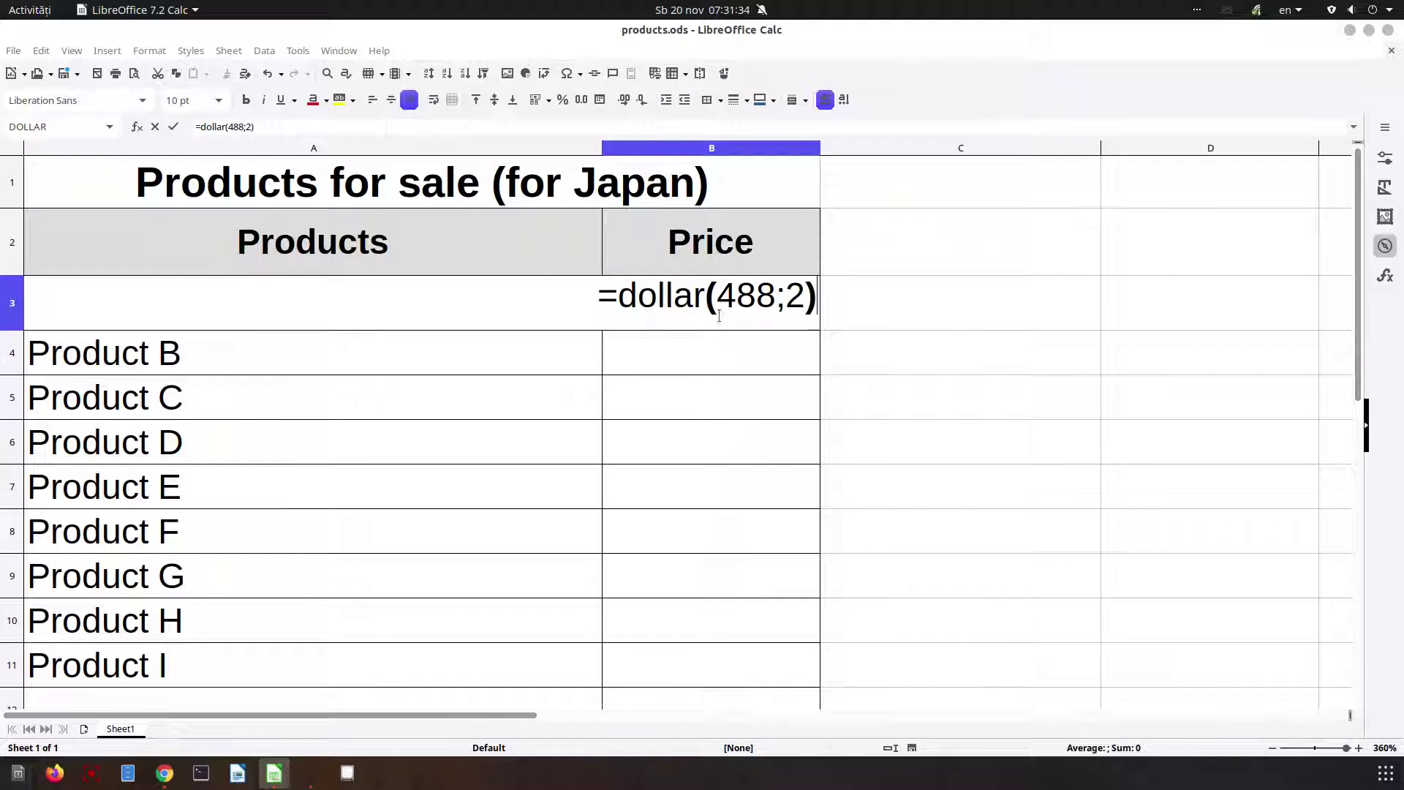
key(Return)
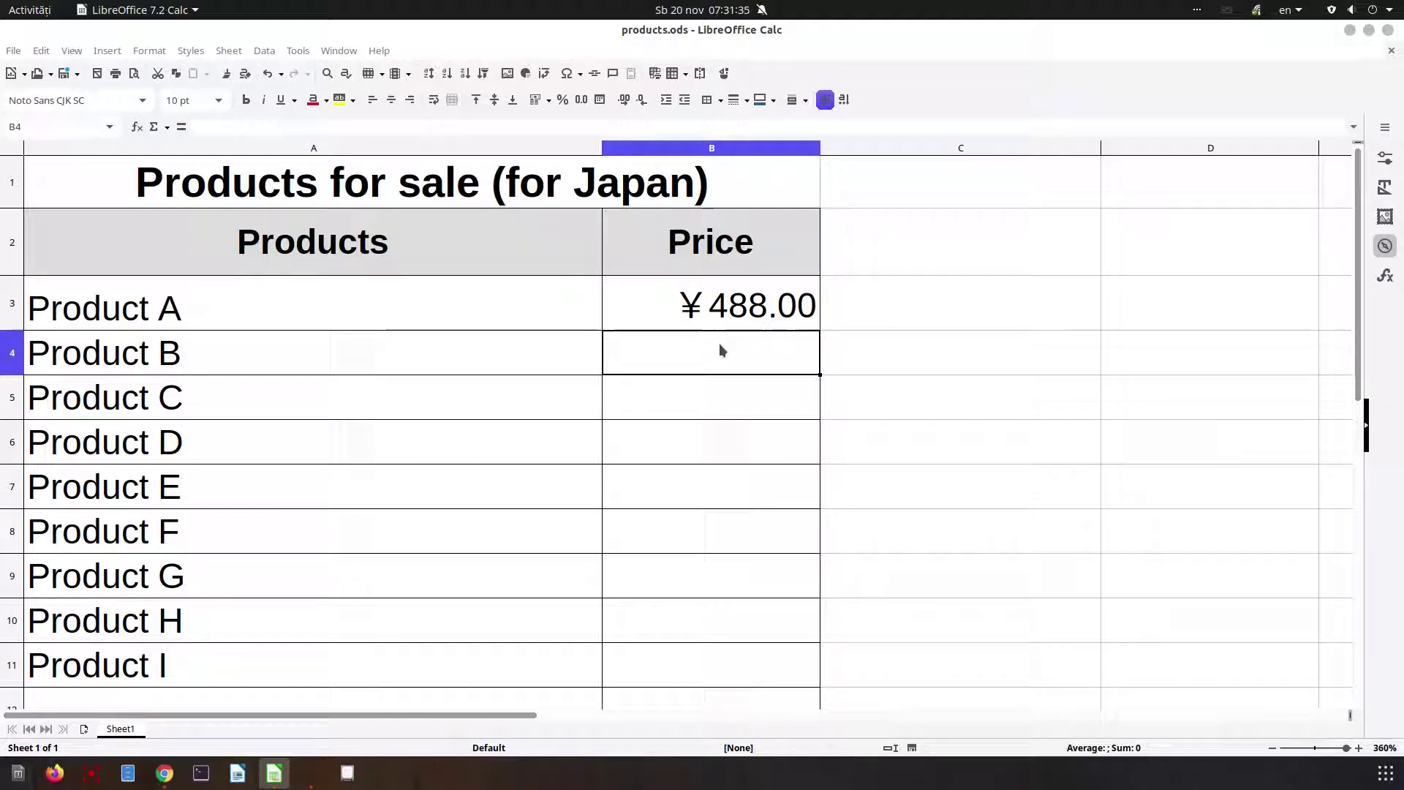
click(661, 319)
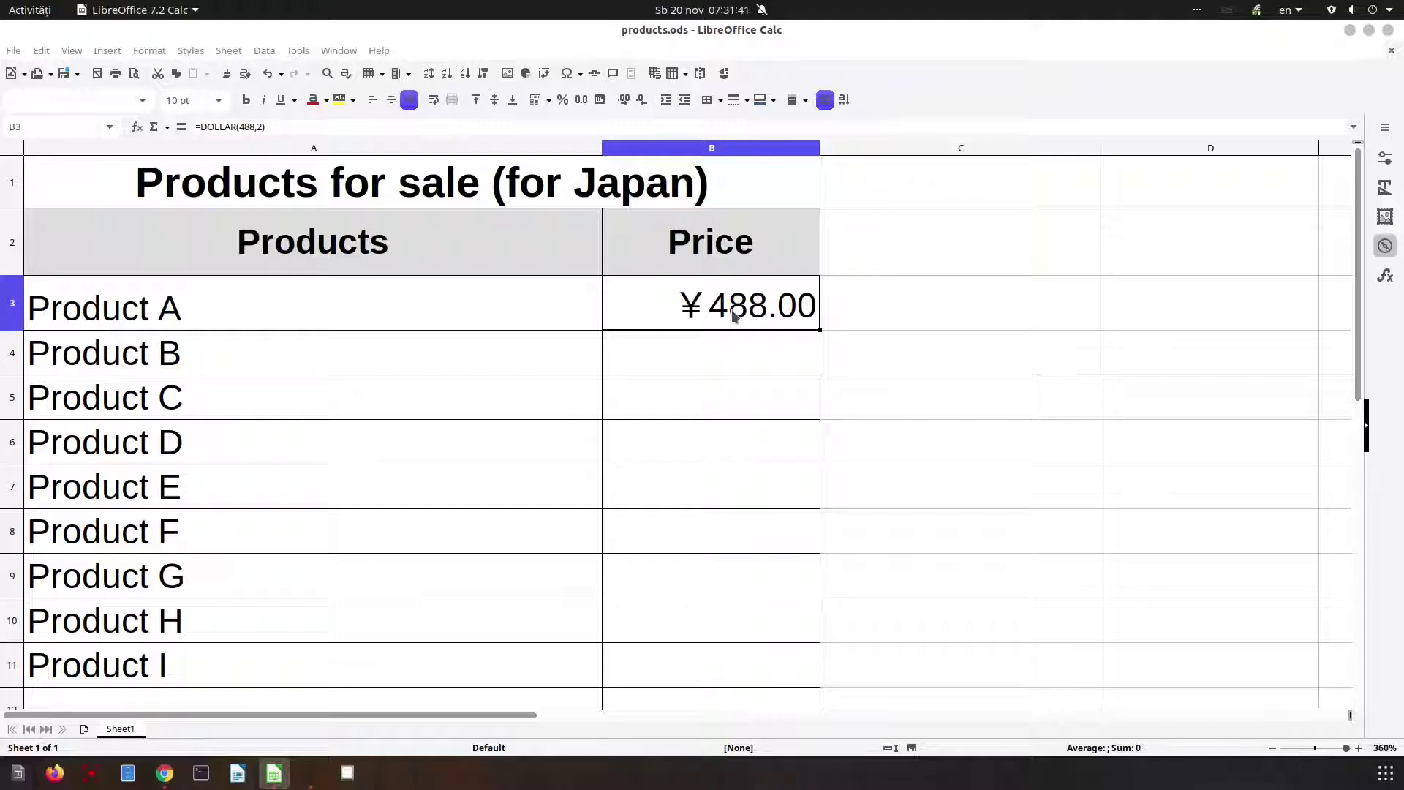
Change B3's decimals argument to -1 so the price rounds to ¥490.
double_click(801, 313)
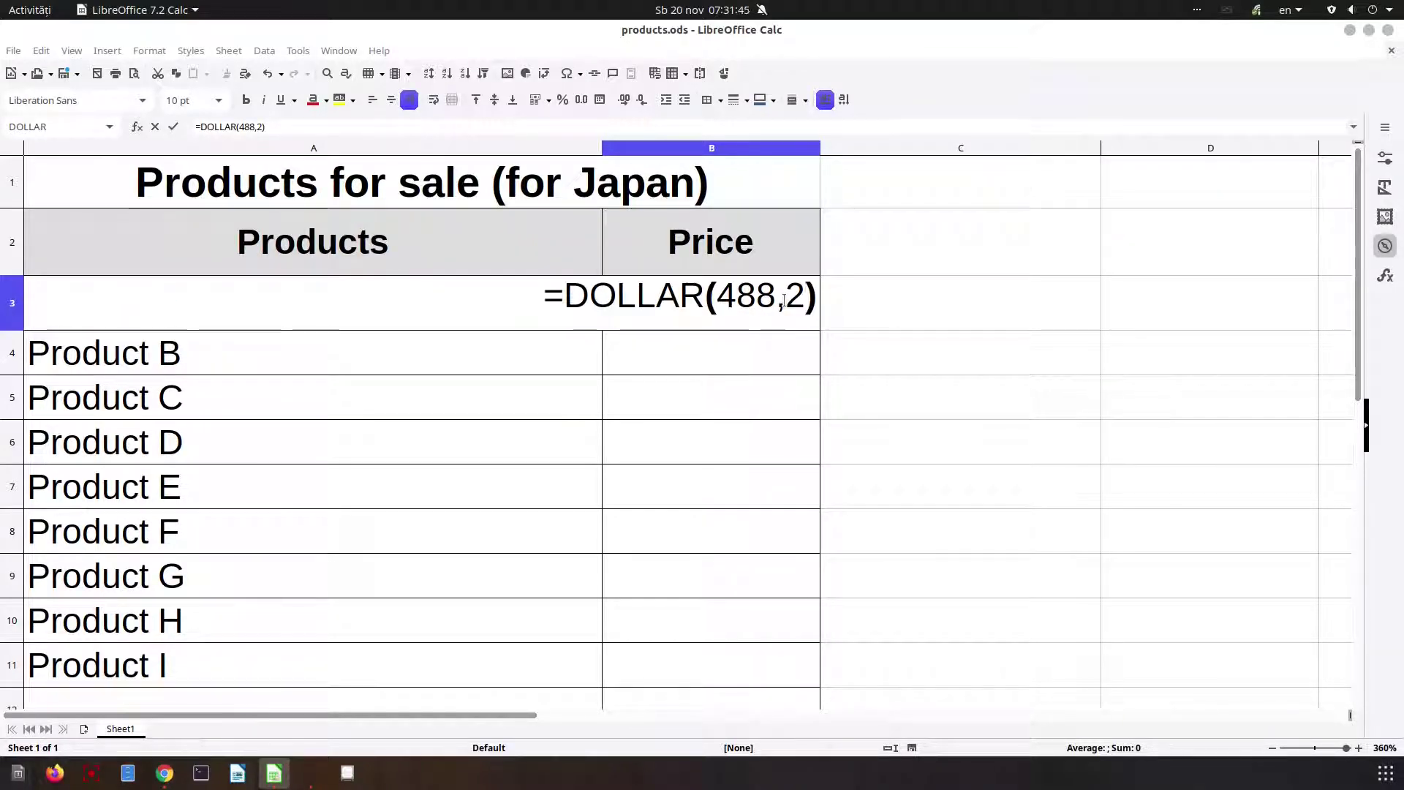
drag(757, 298, 776, 298)
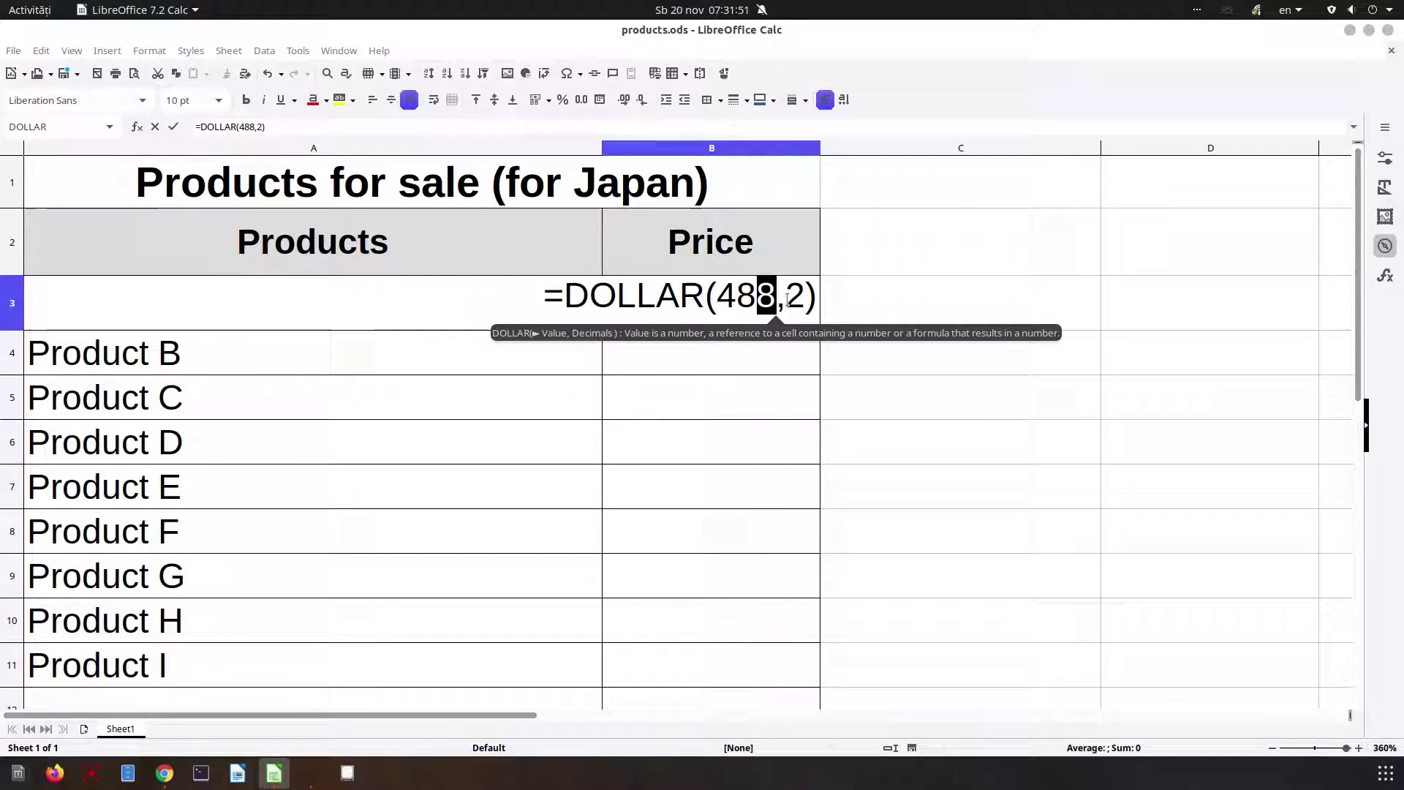
key(Right)
key(Delete)
text(-1)
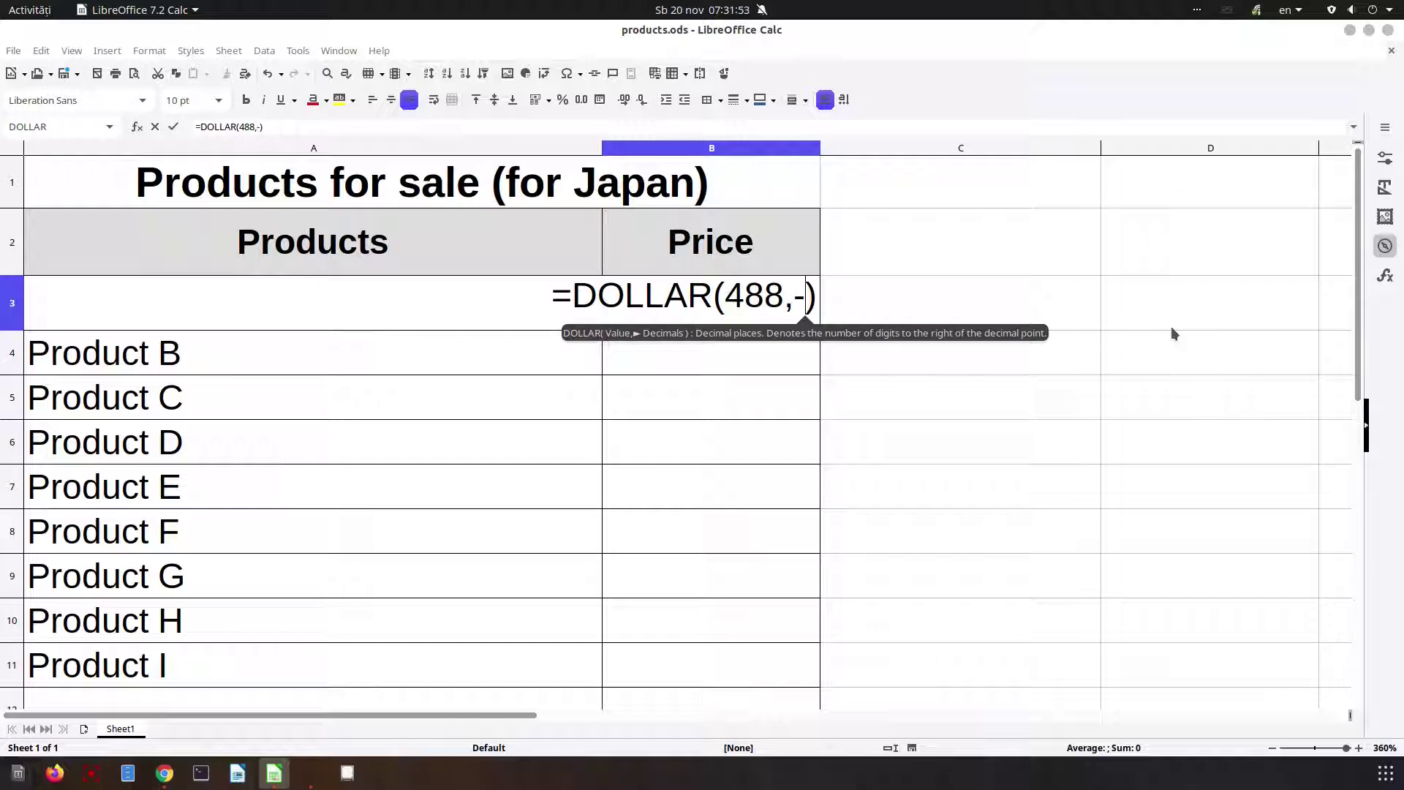
key(Return)
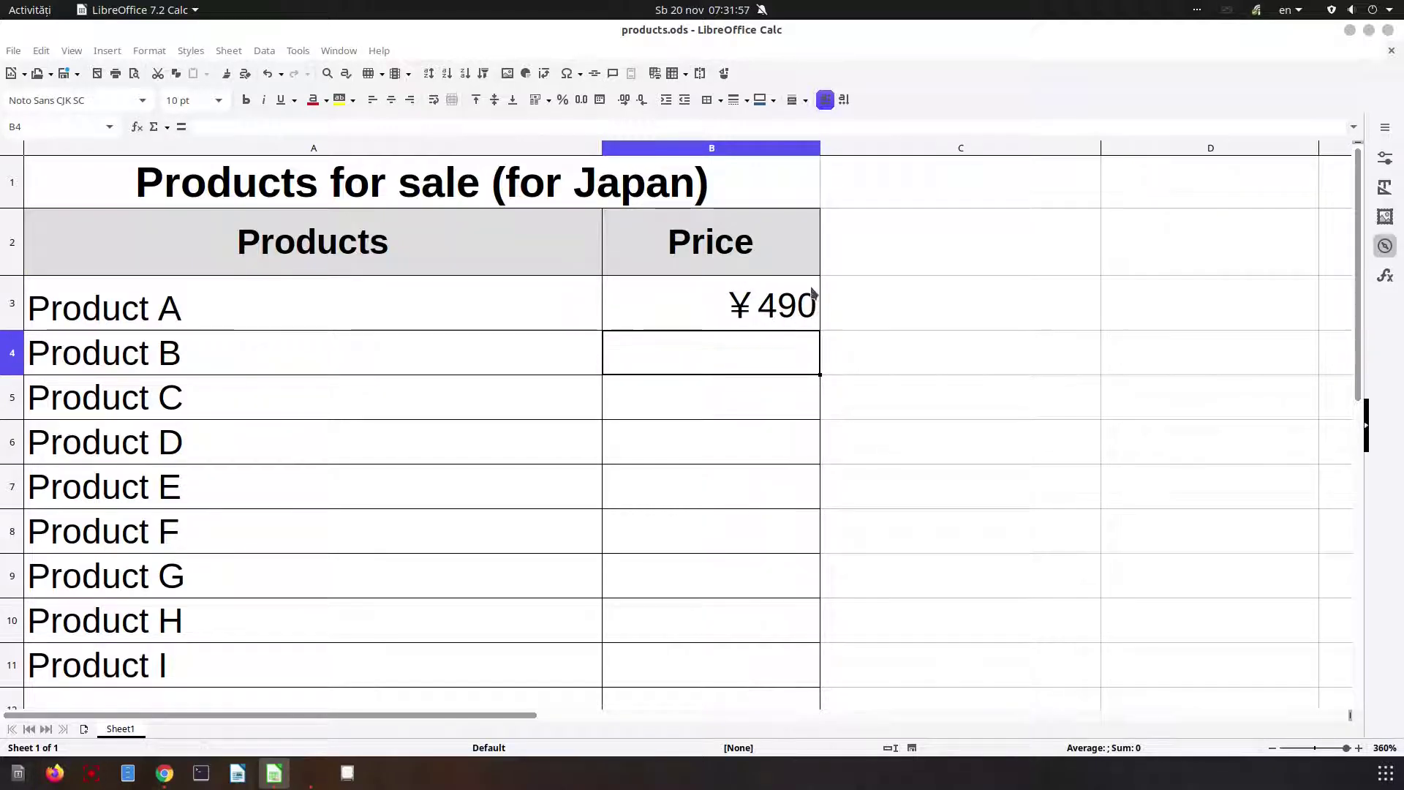
Change the decimals argument to -2 so the price rounds to ¥500.
double_click(813, 317)
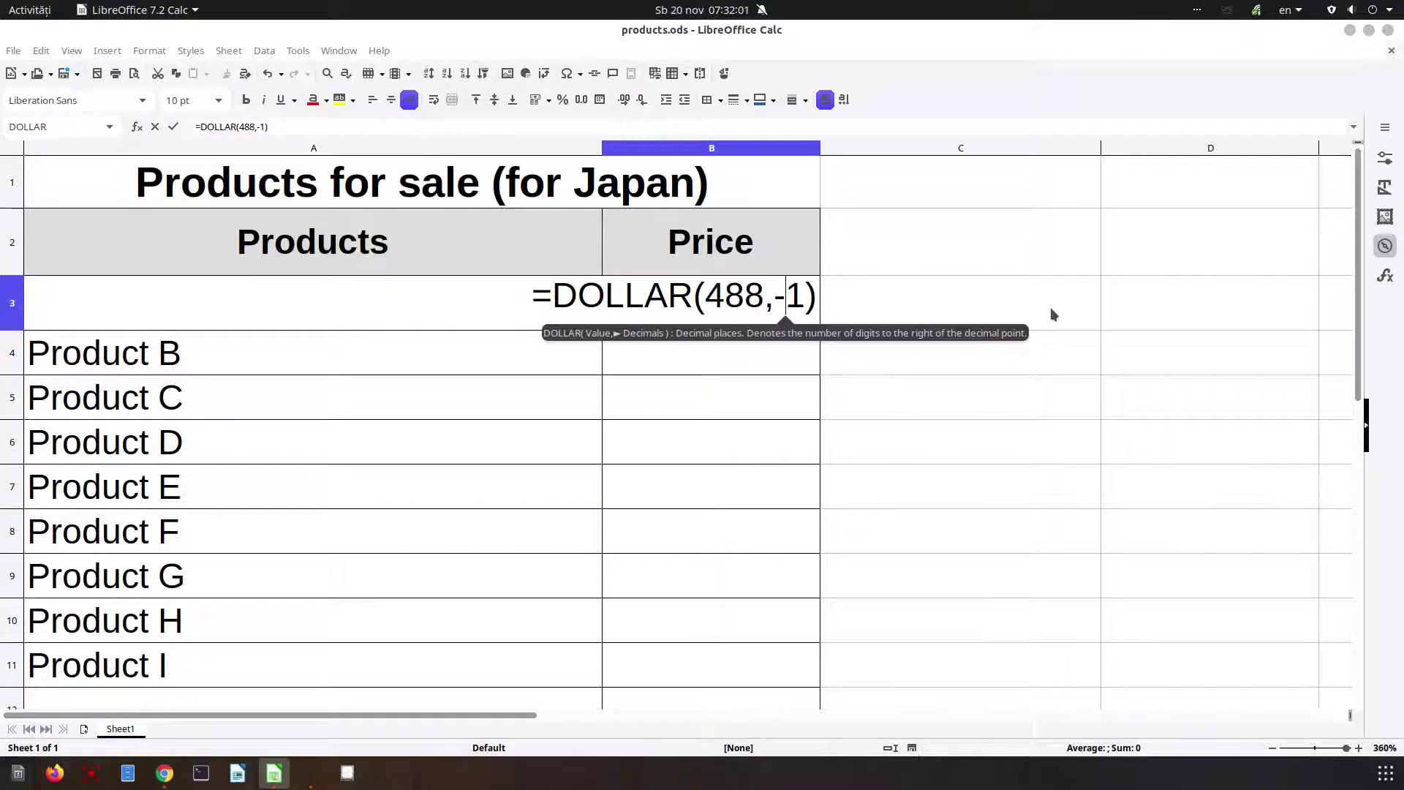
drag(726, 296, 765, 296)
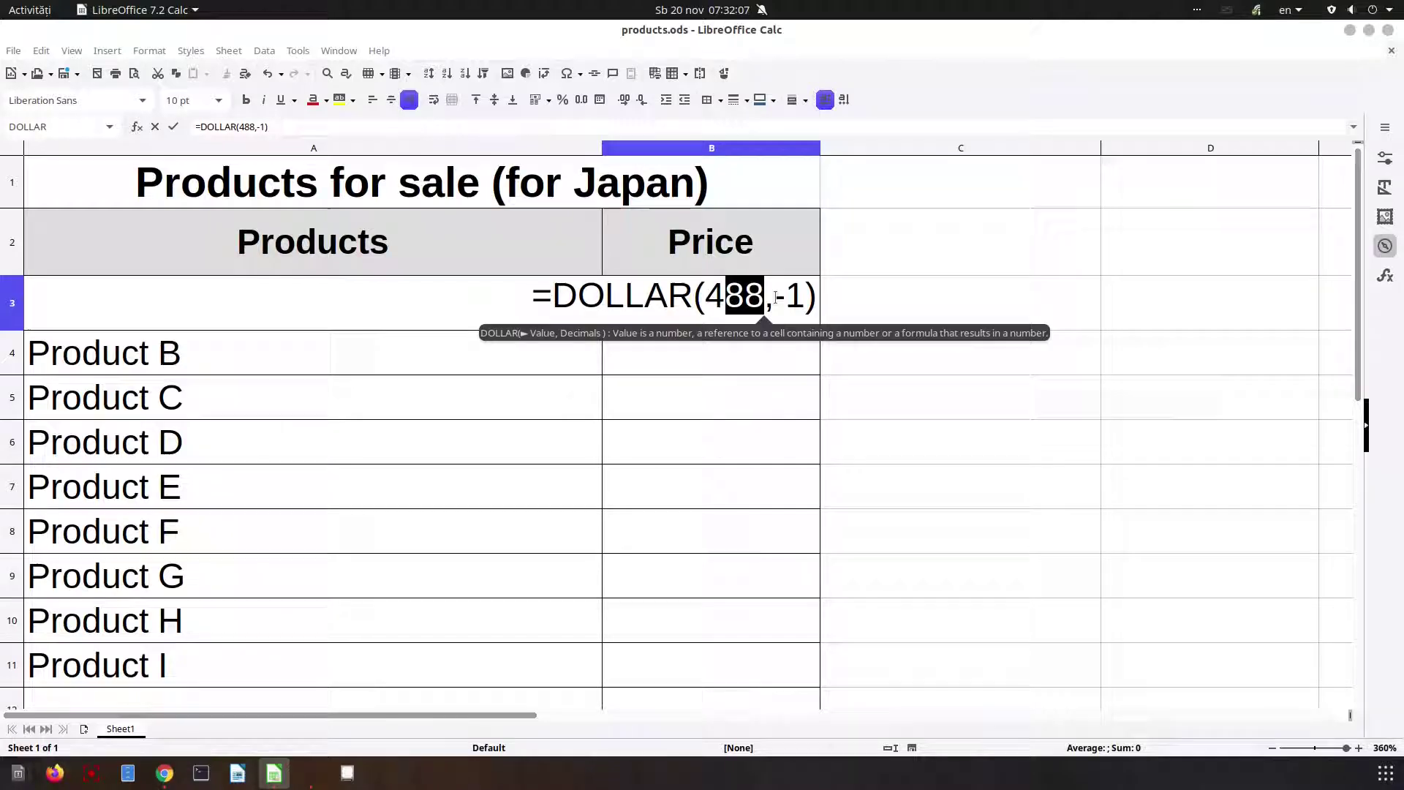
click(777, 296)
key(Right)
key(Right)
key(BackSpace)
text(2)
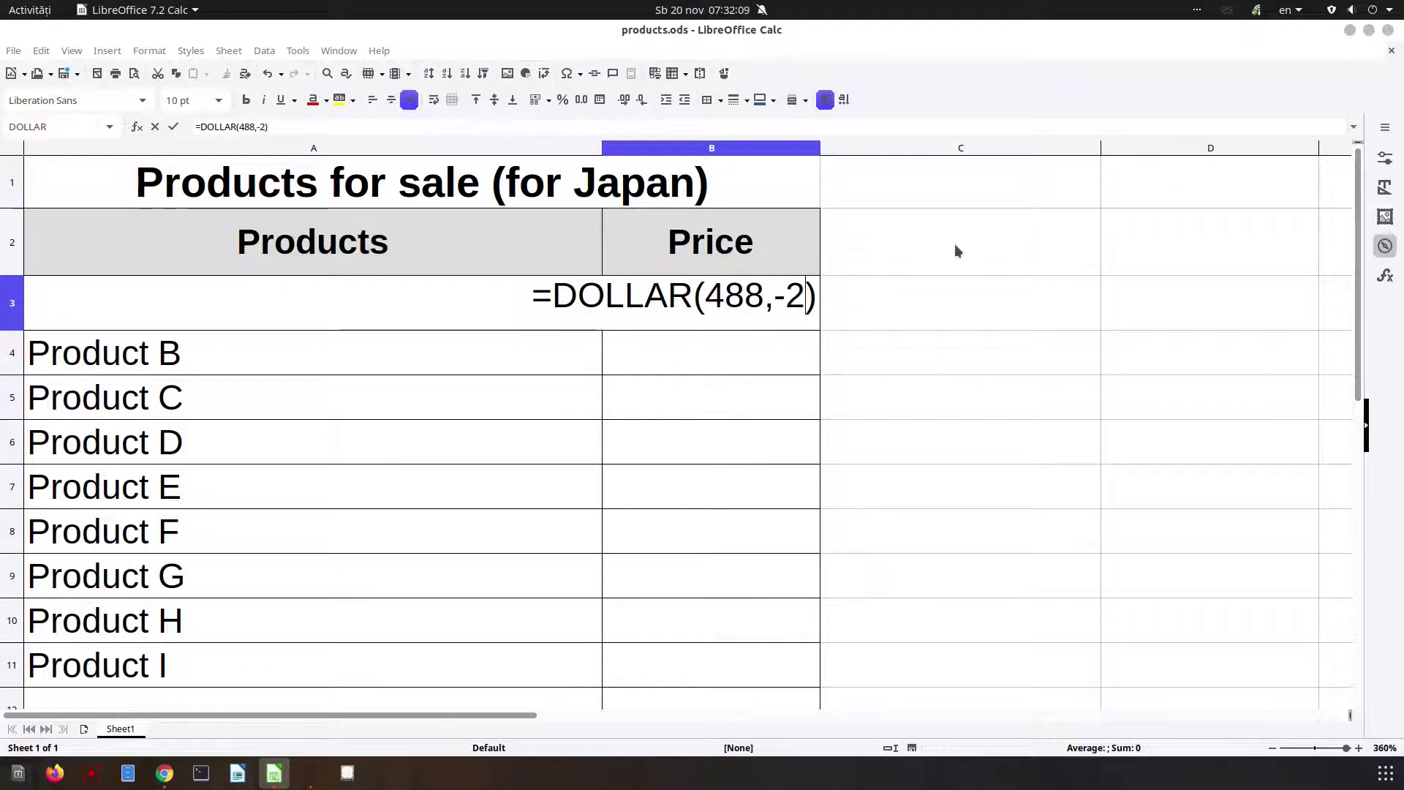
key(Return)
click(808, 306)
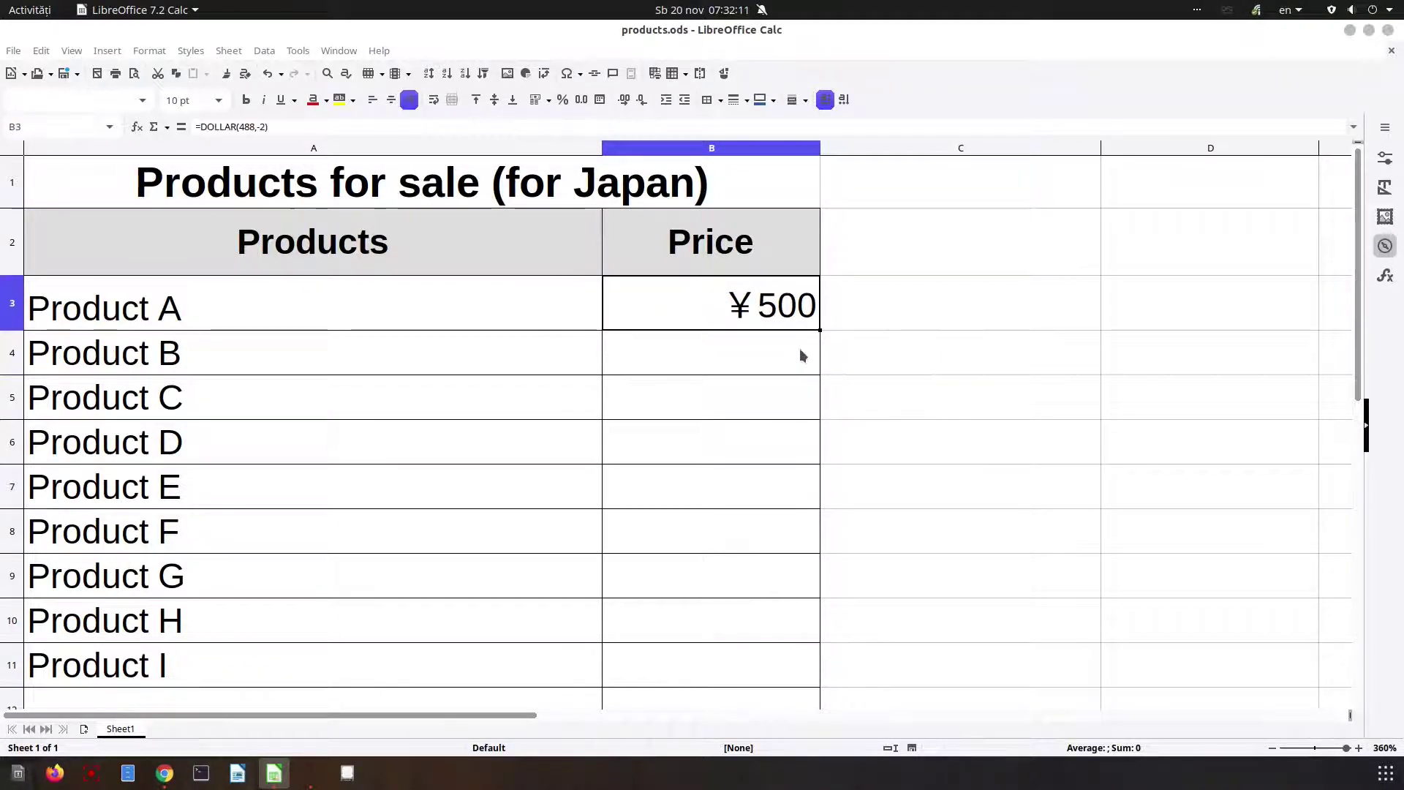
double_click(778, 311)
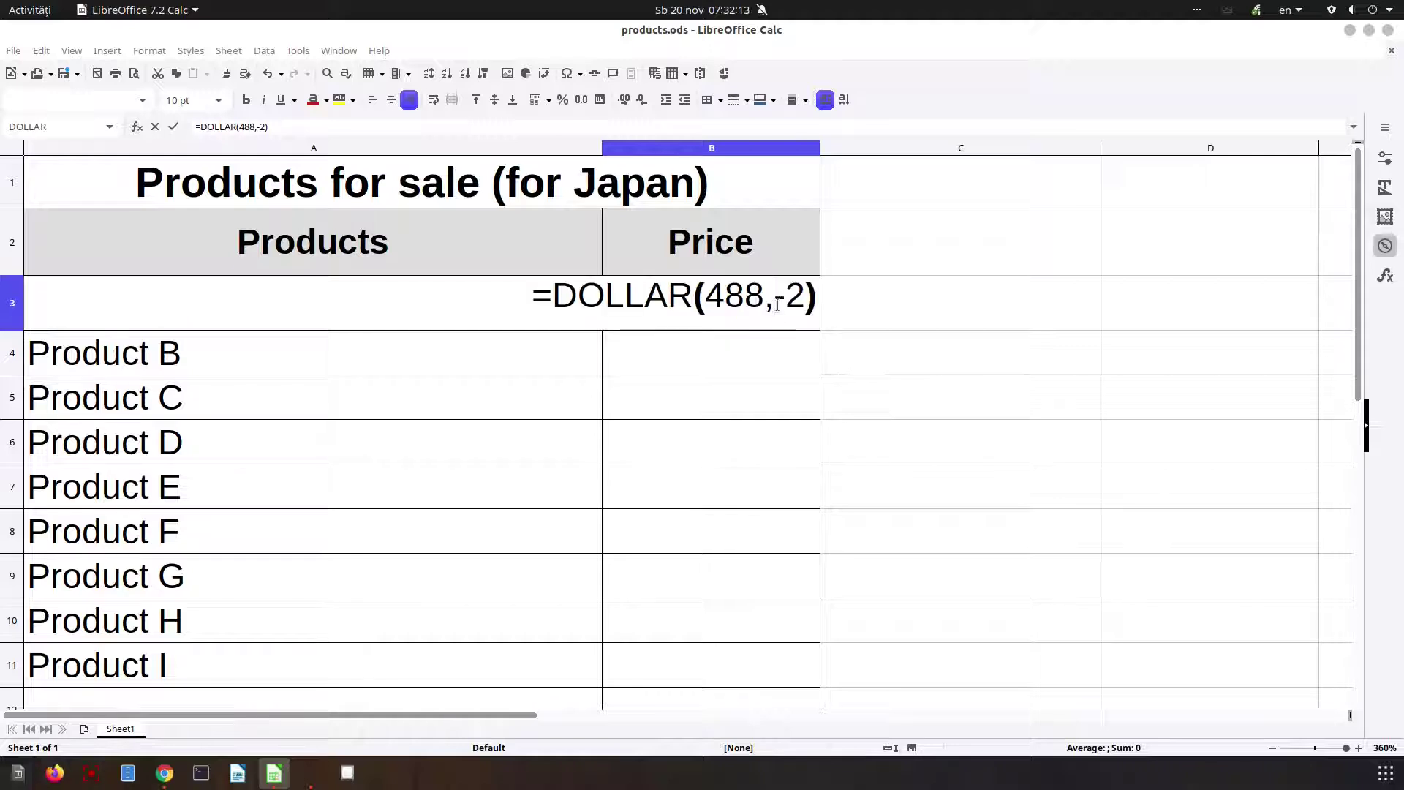
Restore 2 decimals and change the amount to 488.25, giving =DOLLAR(488.25,2).
click(786, 296)
key(BackSpace)
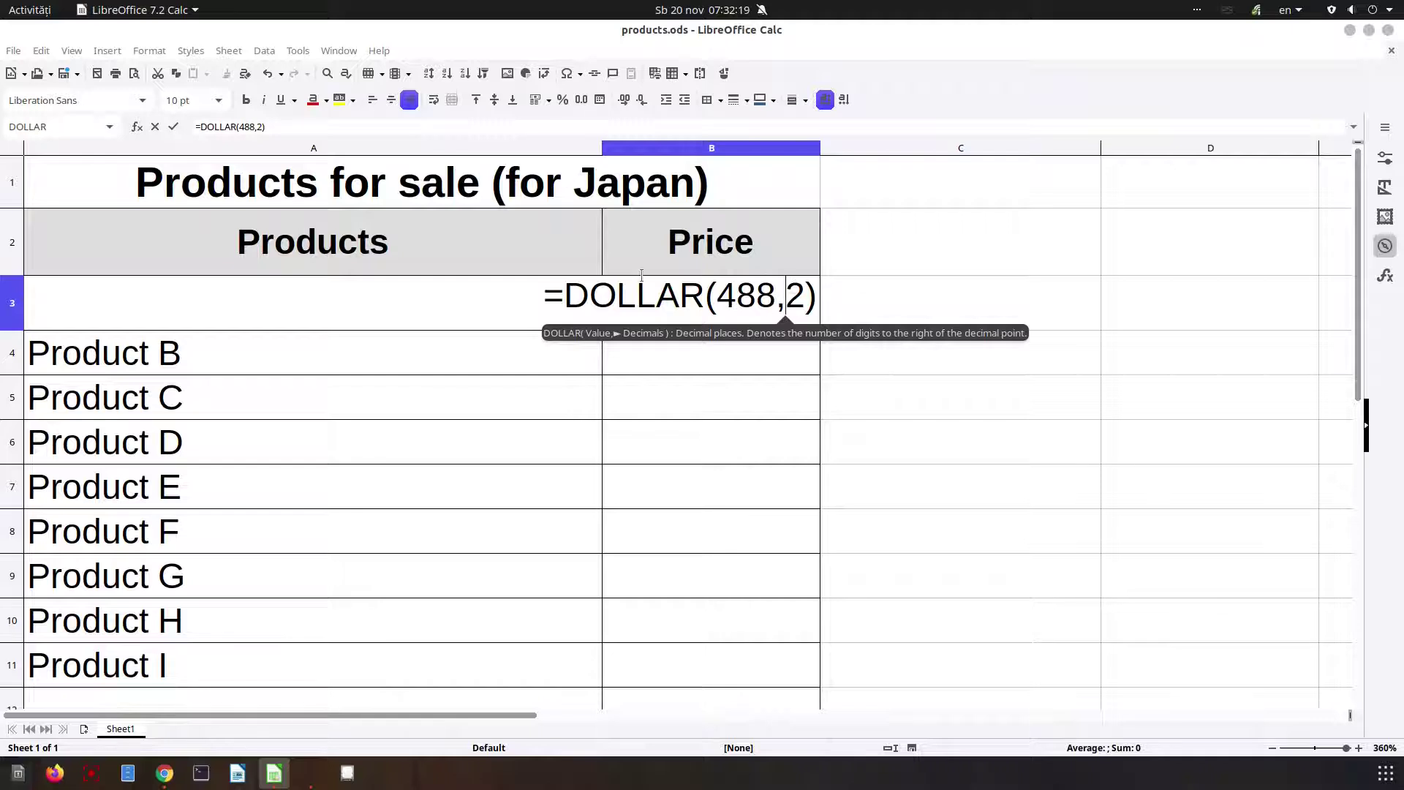
key(Return)
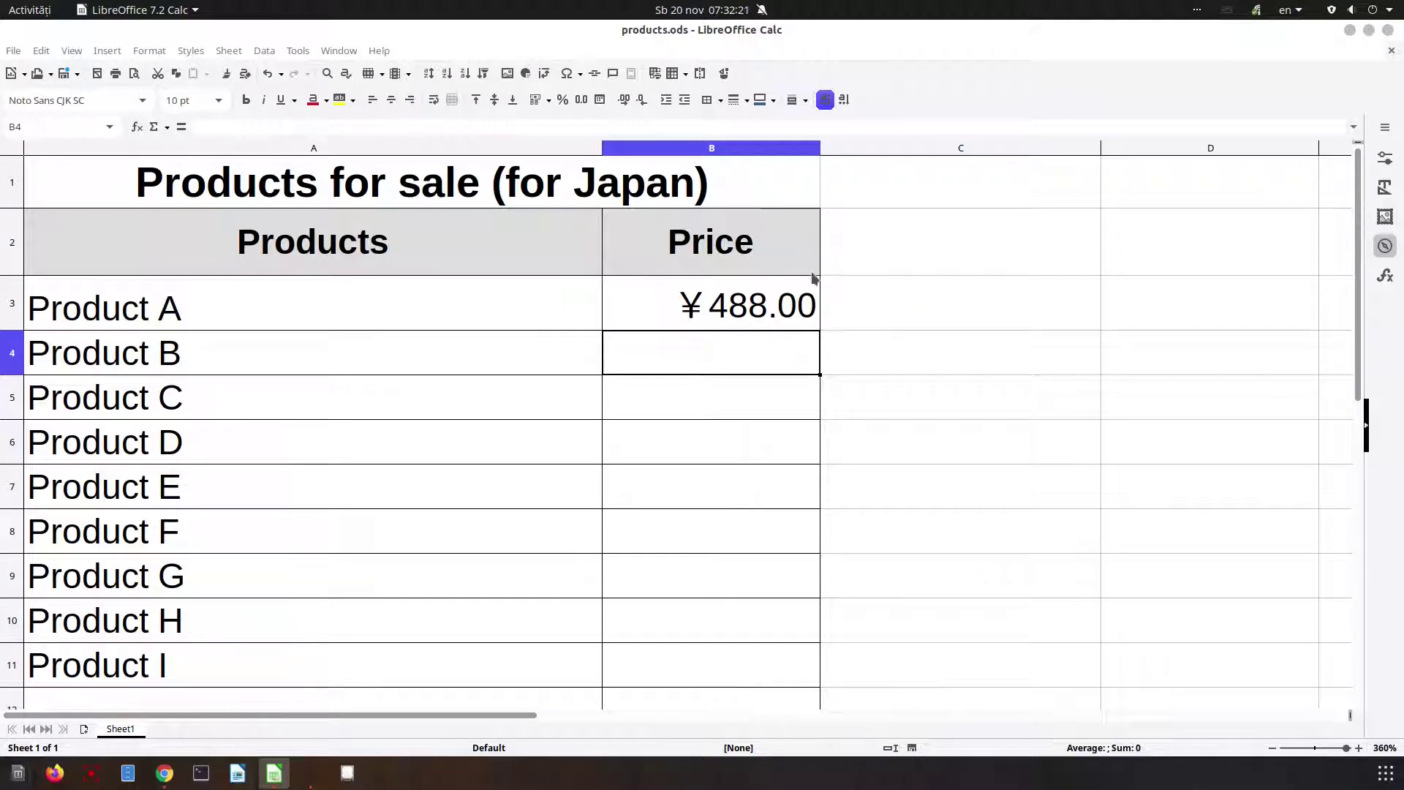
click(802, 306)
double_click(802, 306)
key(Left)
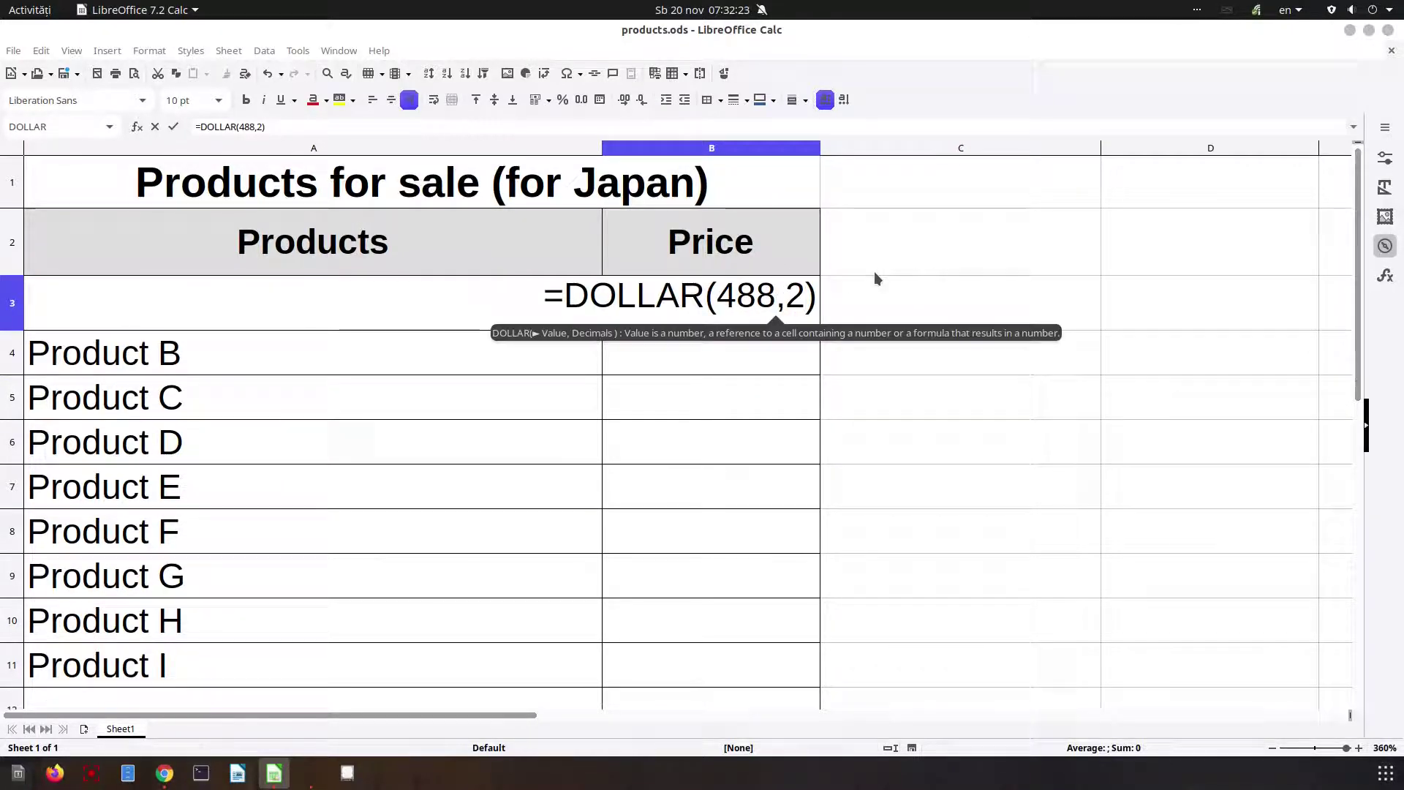
text(.)
text(25)
key(Return)
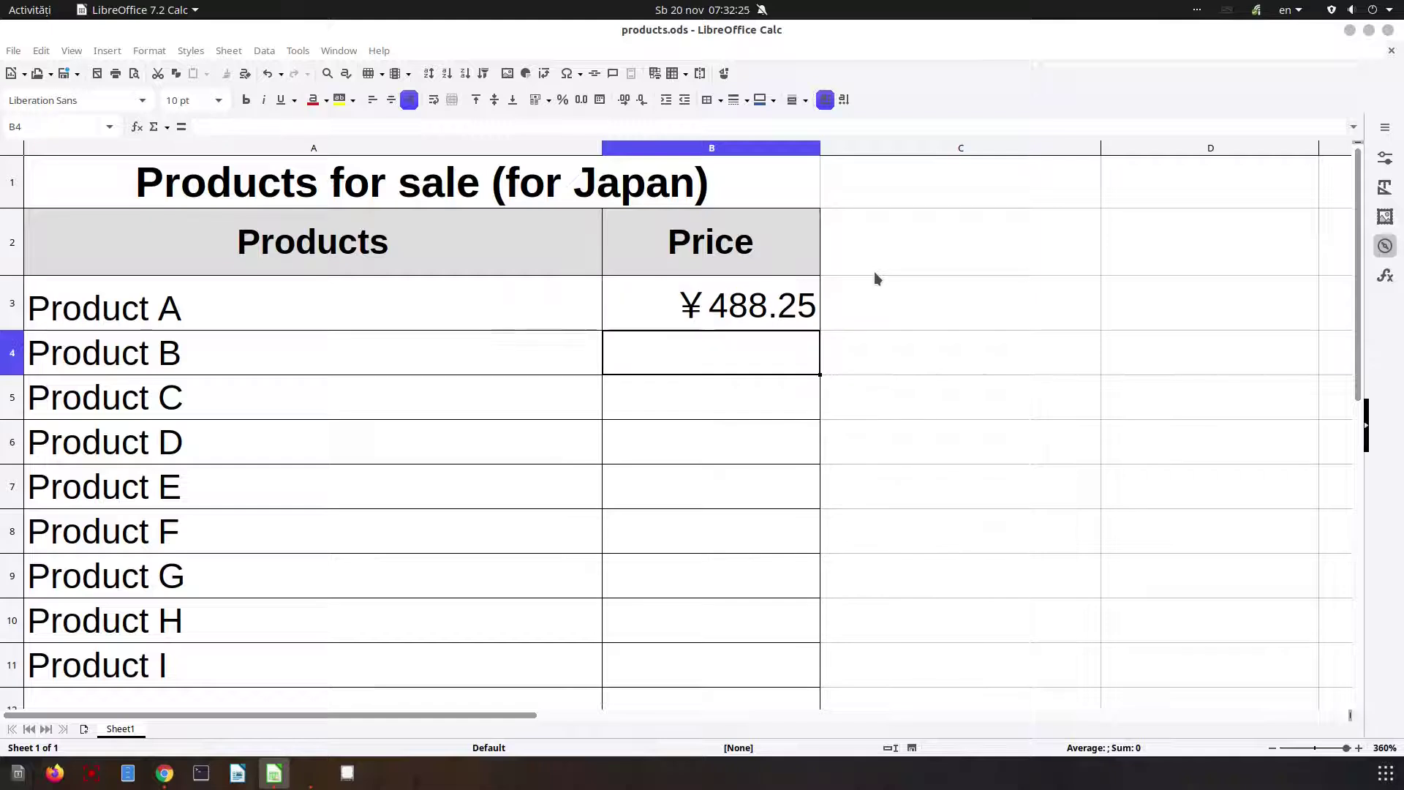
key(Up)
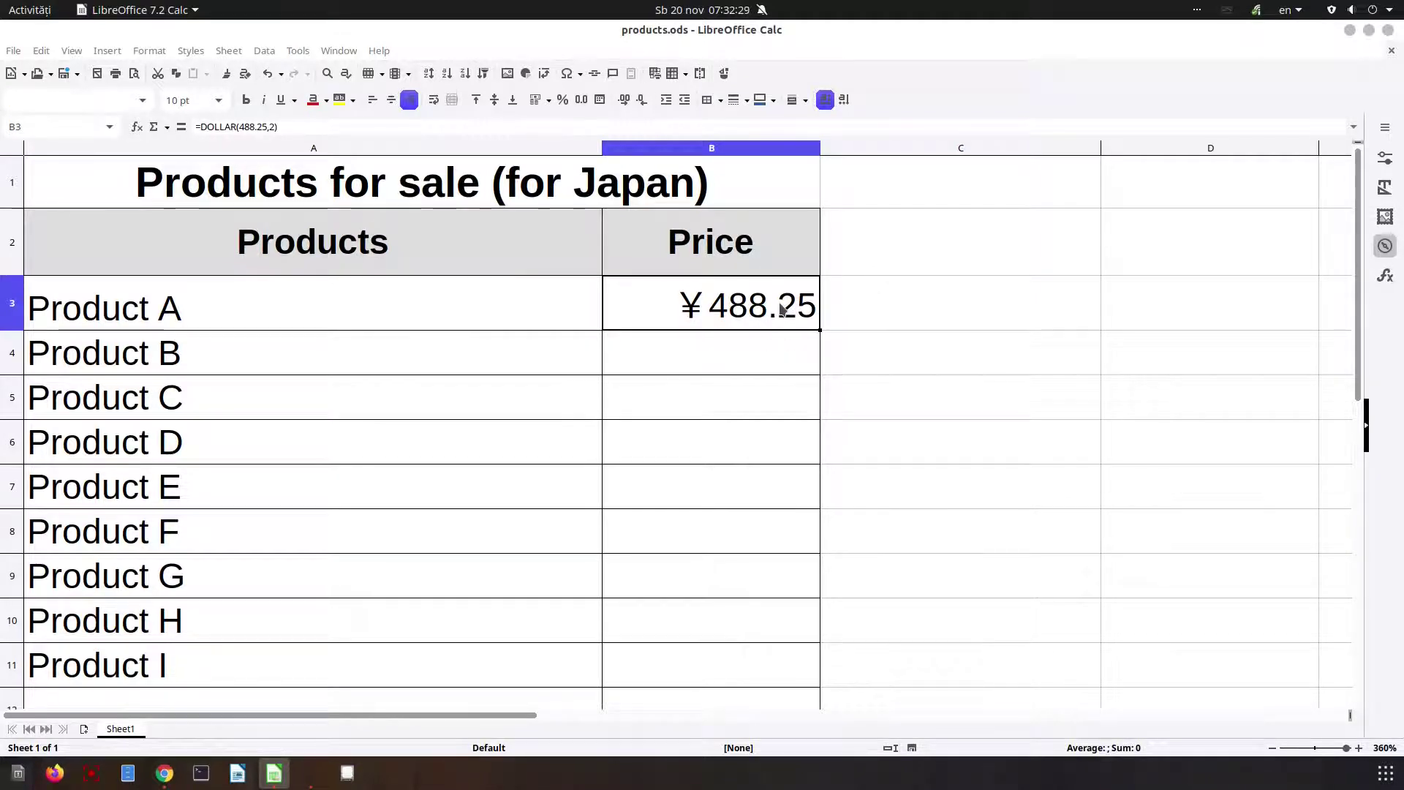
Change the decimals argument to 1 so the price shows ¥488.3.
double_click(781, 308)
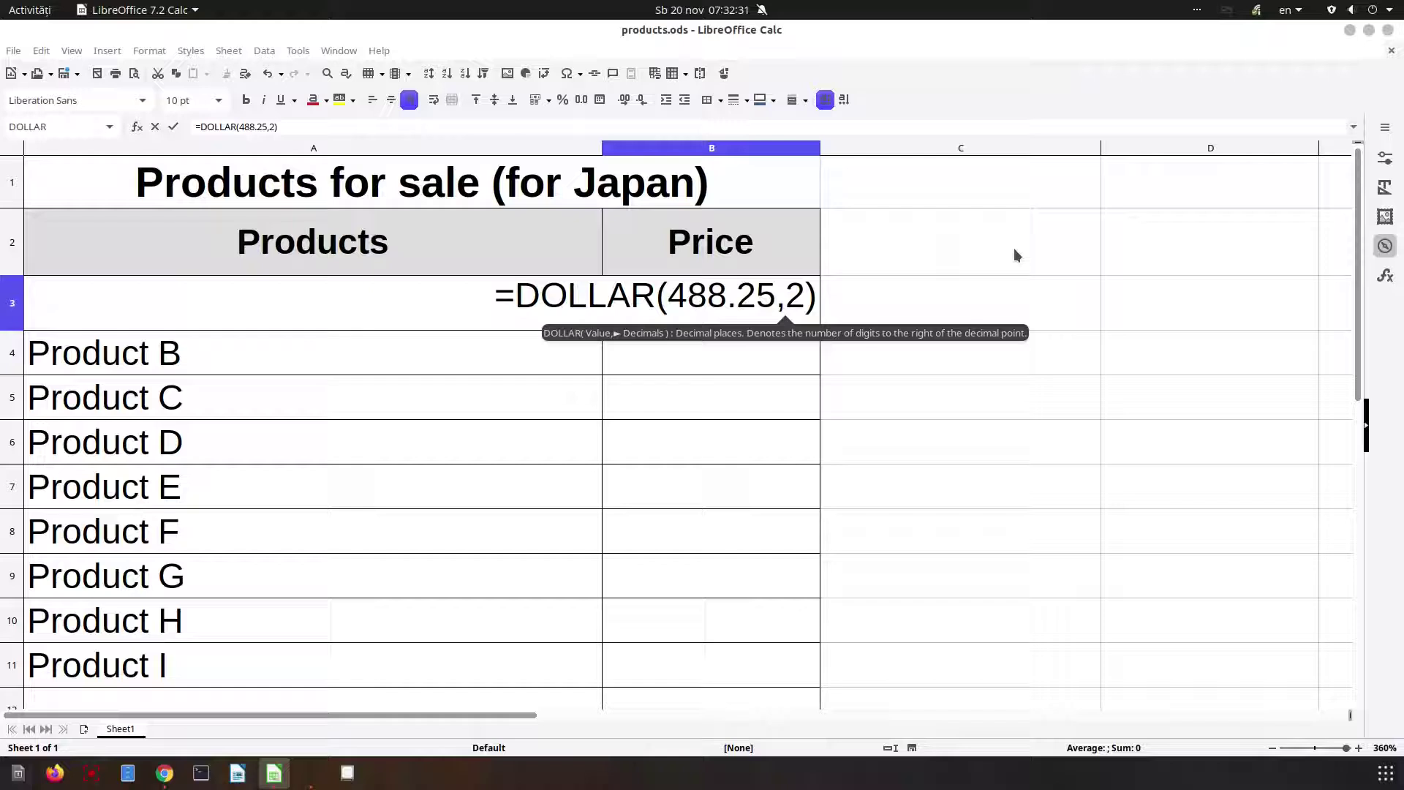
key(Delete)
text(1)
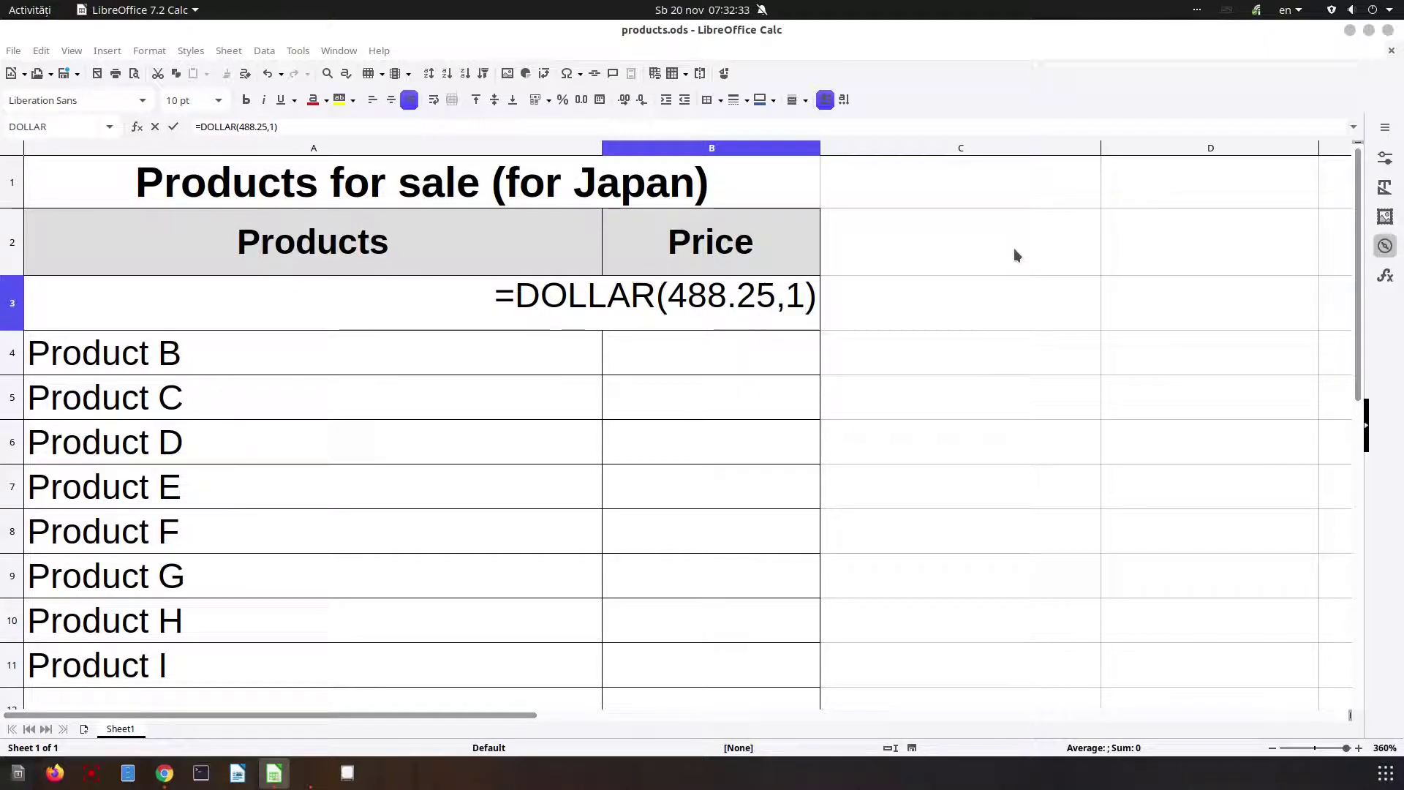
key(Return)
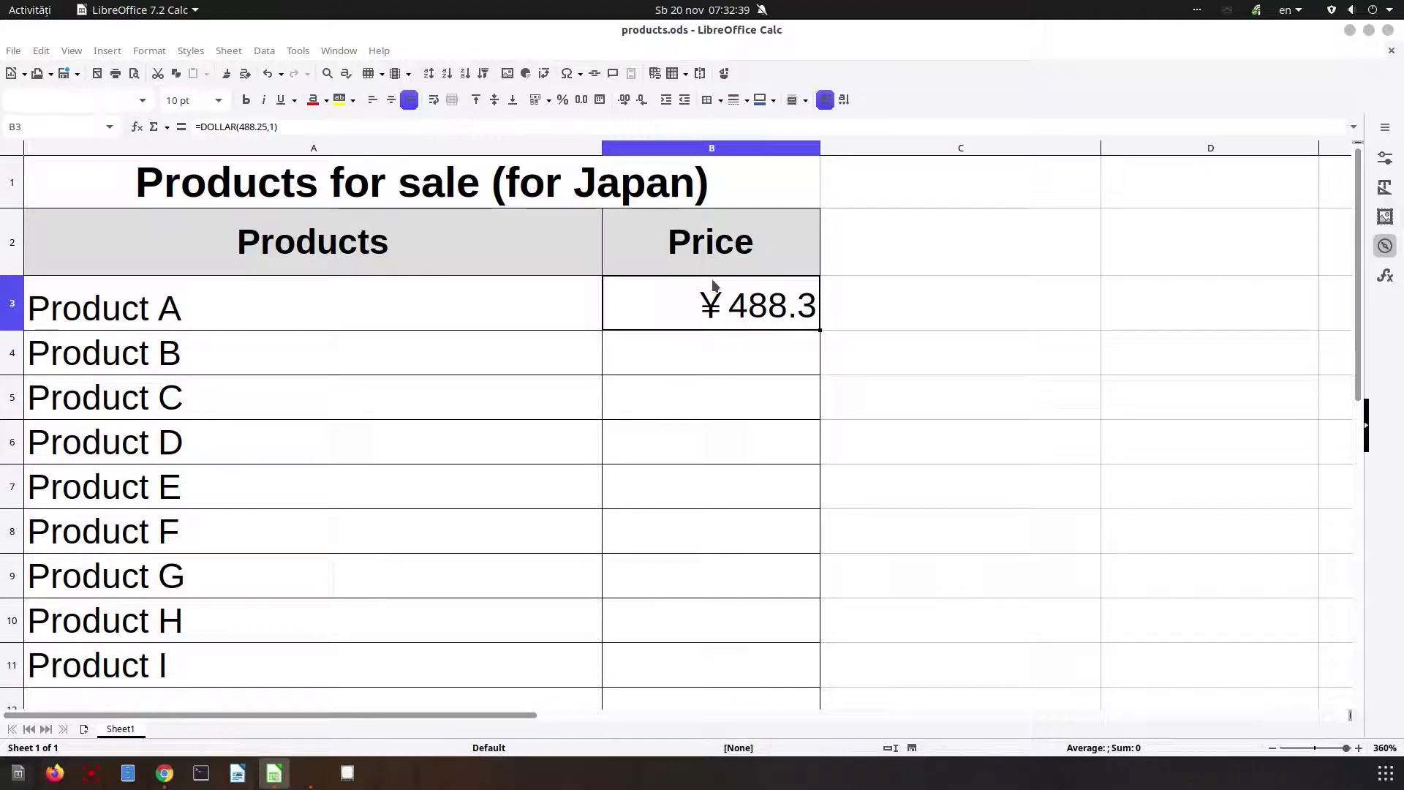
Change the A1 title to 'Products for sale (for Germany)'.
double_click(596, 182)
key(Left)
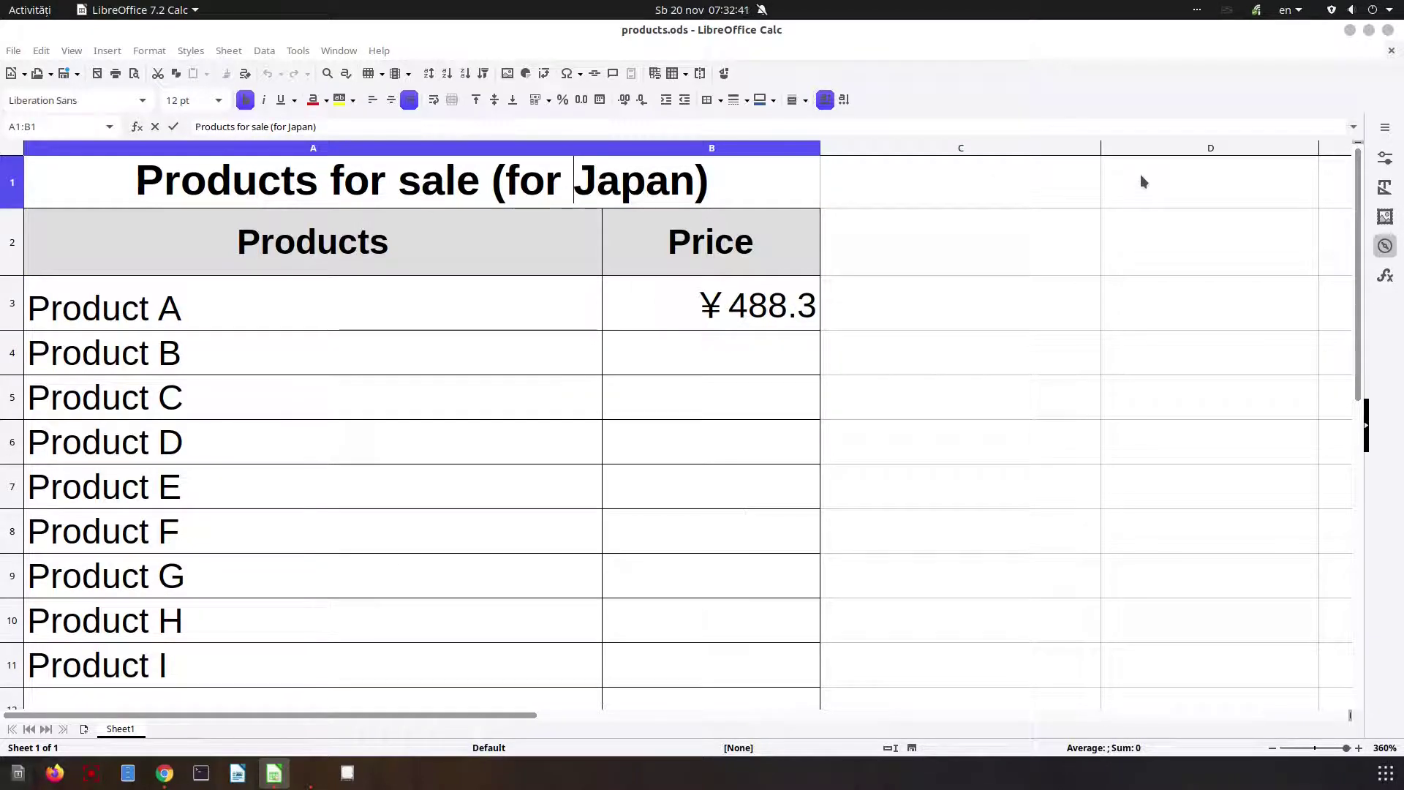
key(Delete)
key(Delete)
key(Delete)
key(Delete)
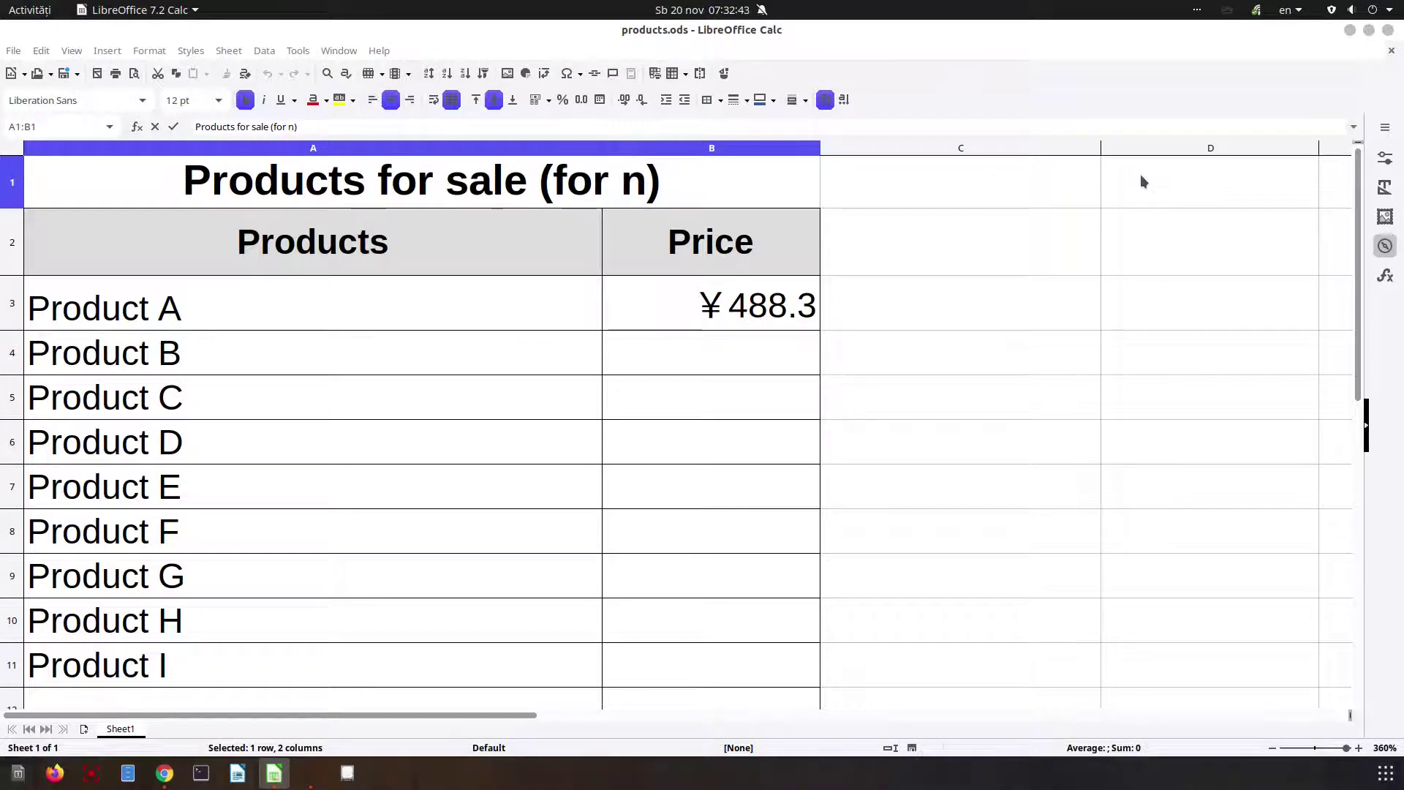
key(Delete)
text(Germany)
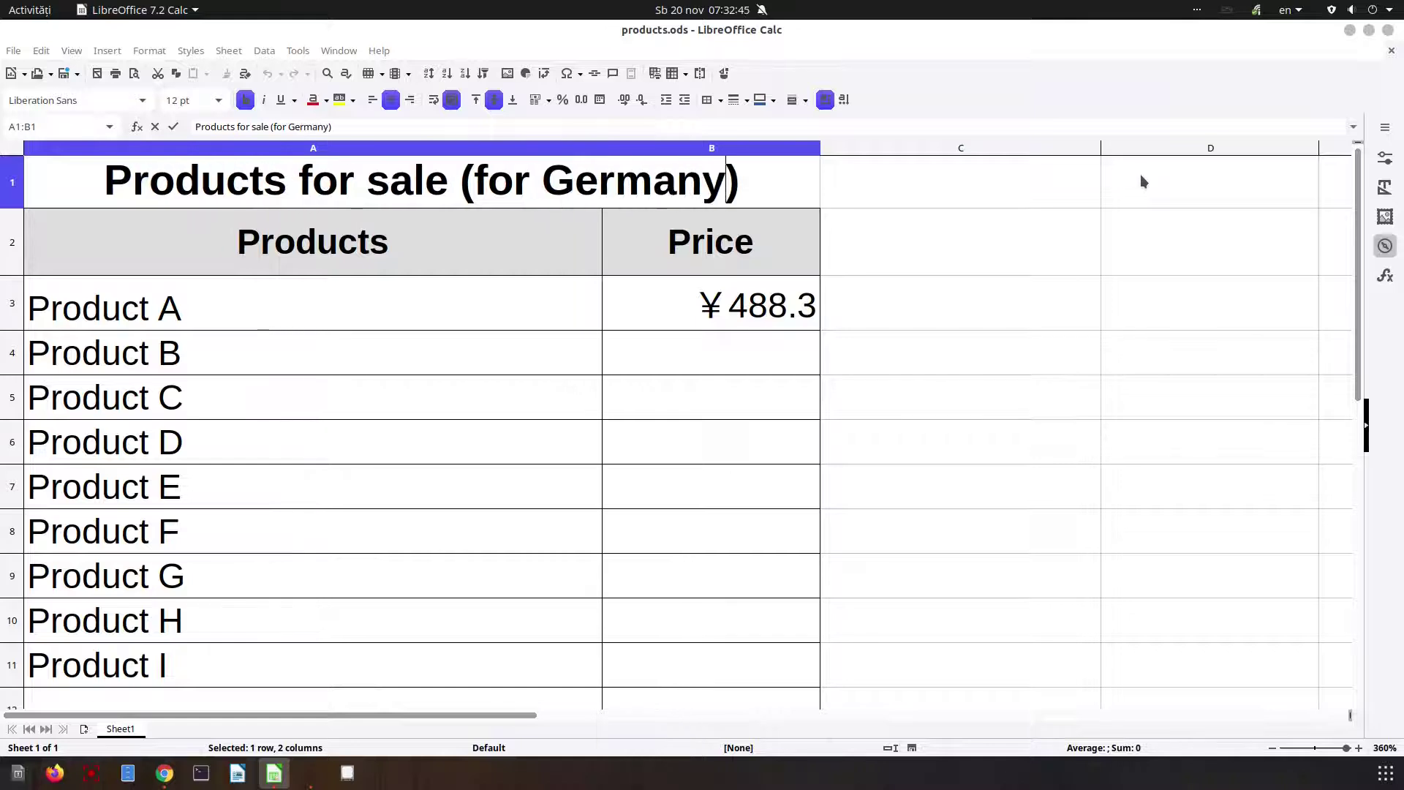
key(Return)
key(Up)
Narrow column C and enter Product A's price 488.25 in C3.
click(699, 317)
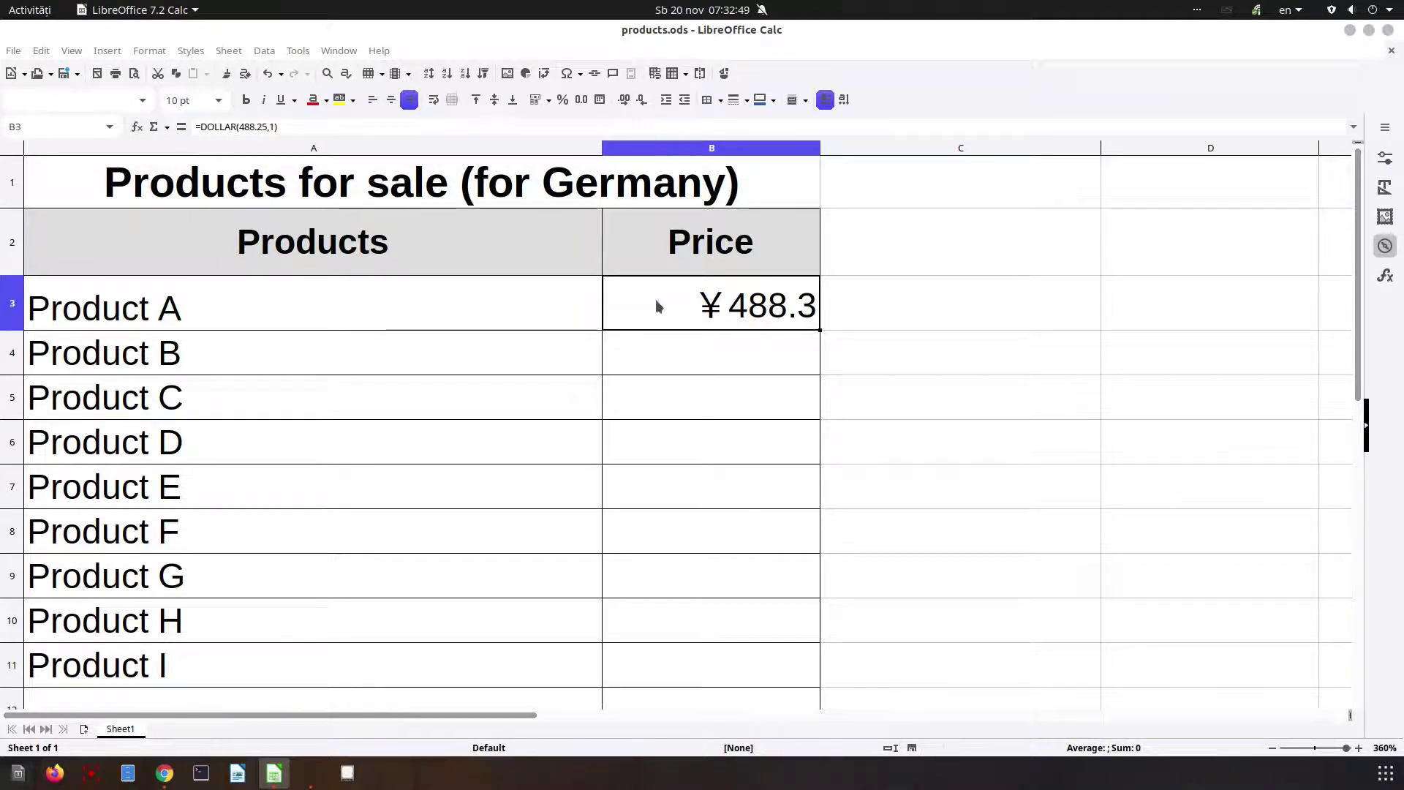
double_click(745, 304)
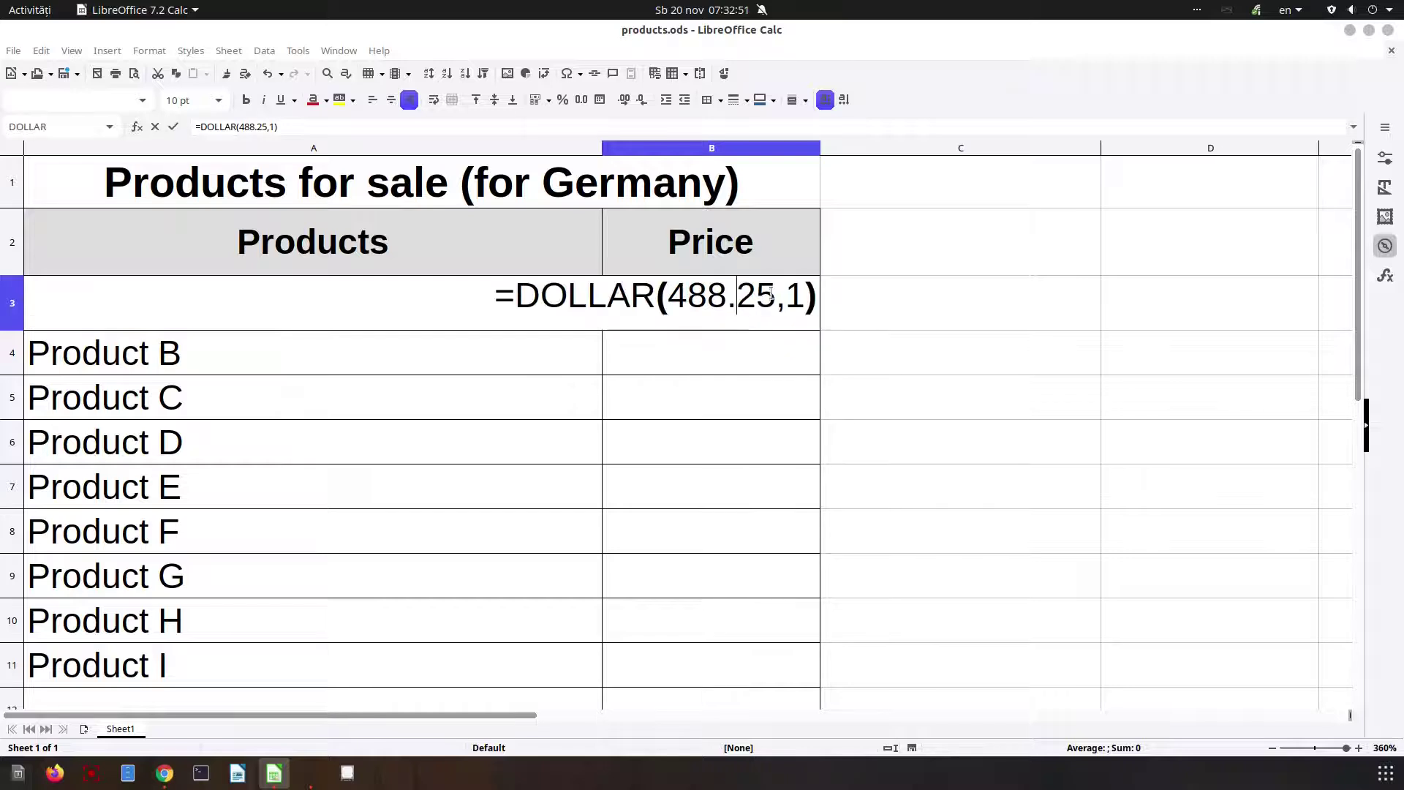
key(shift+Left)
key(shift+Left)
key(shift+Left)
key(shift+Left)
key(shift+Left)
key(shift+Left)
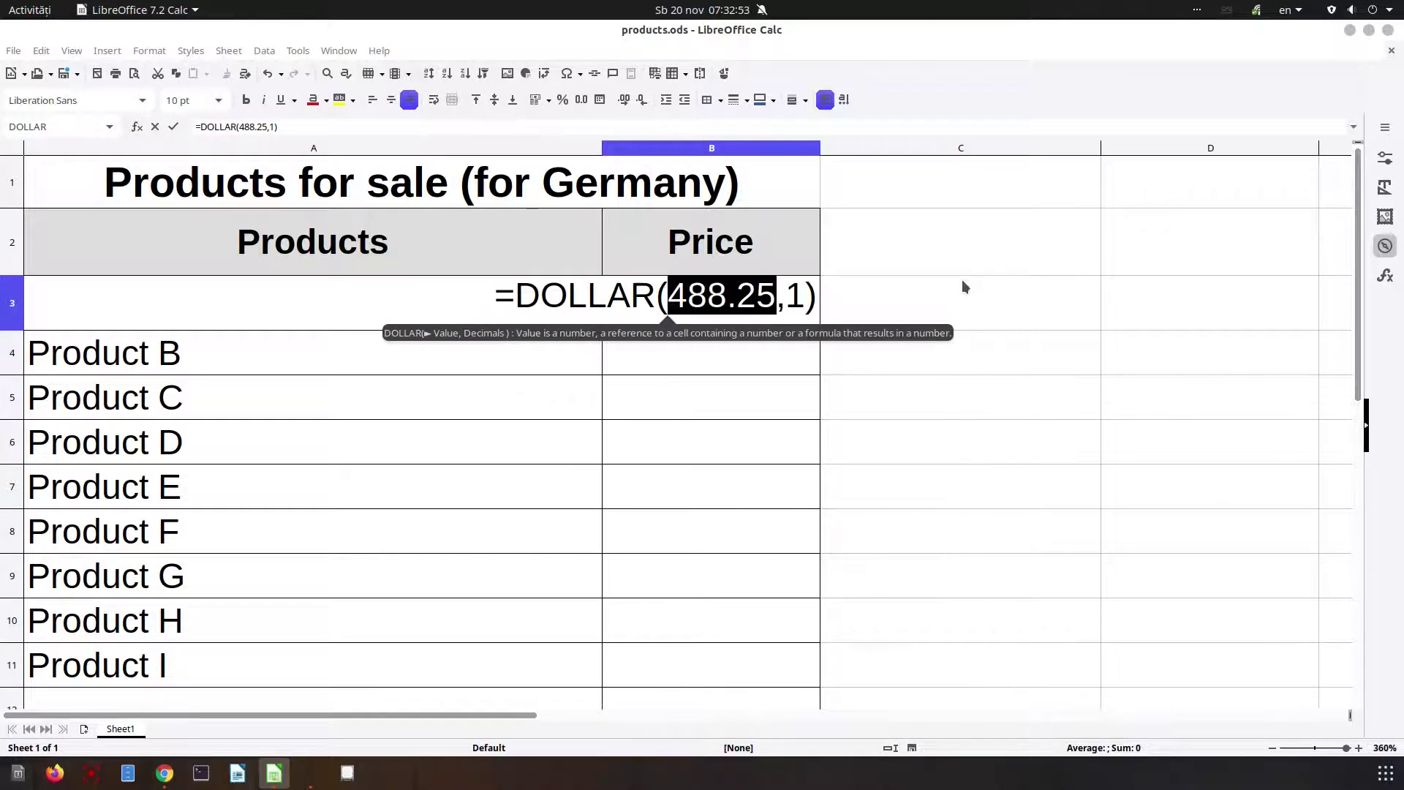
key(Escape)
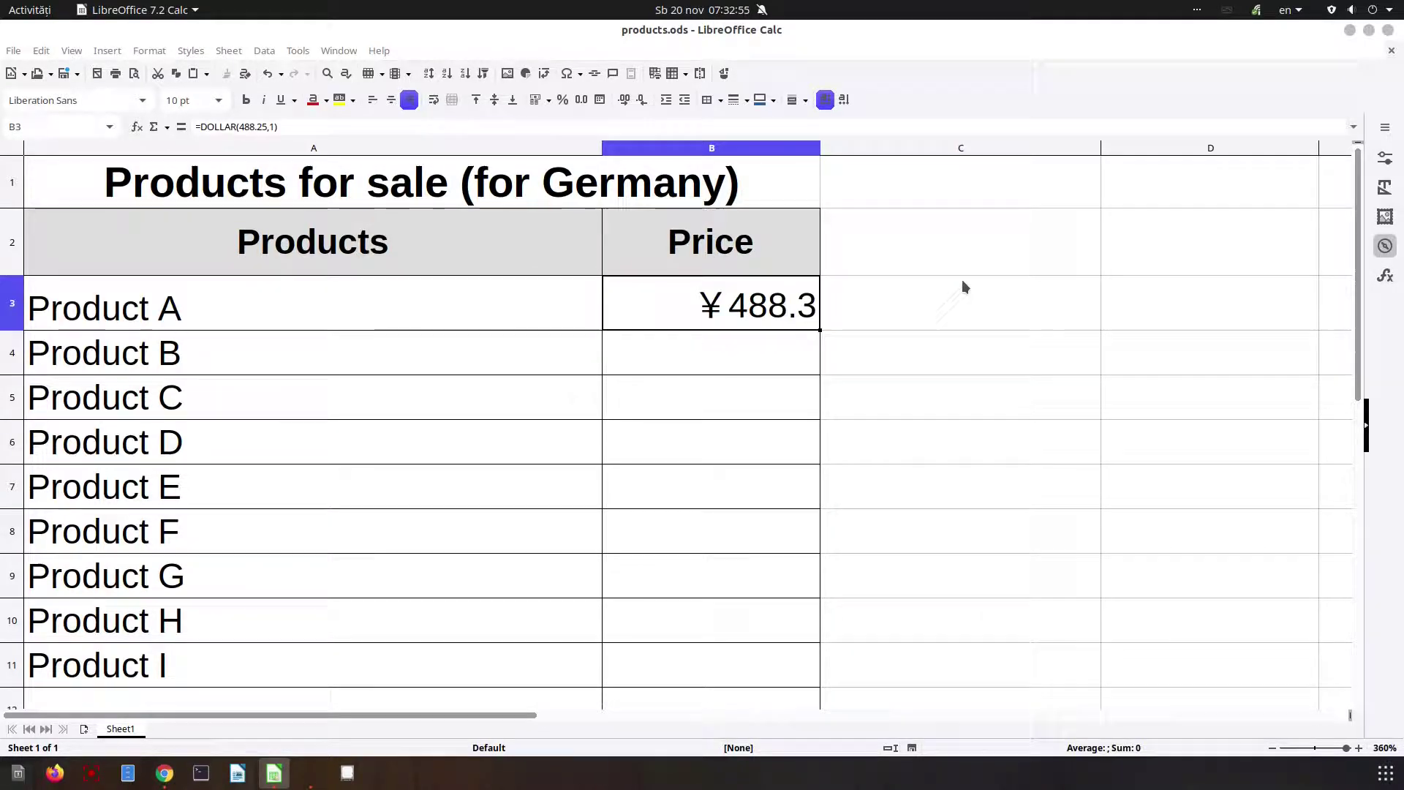
click(872, 317)
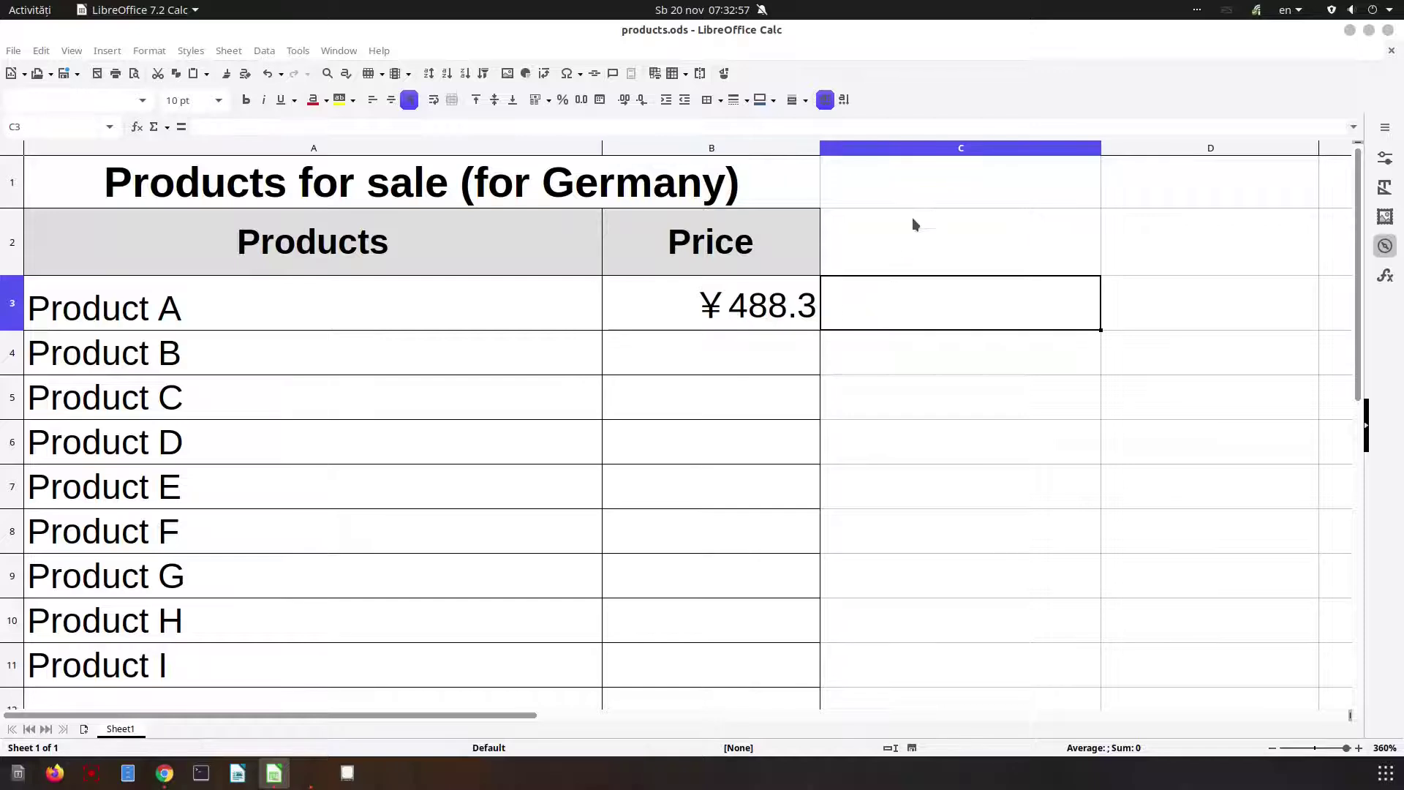
drag(1099, 149, 898, 149)
text(488.)
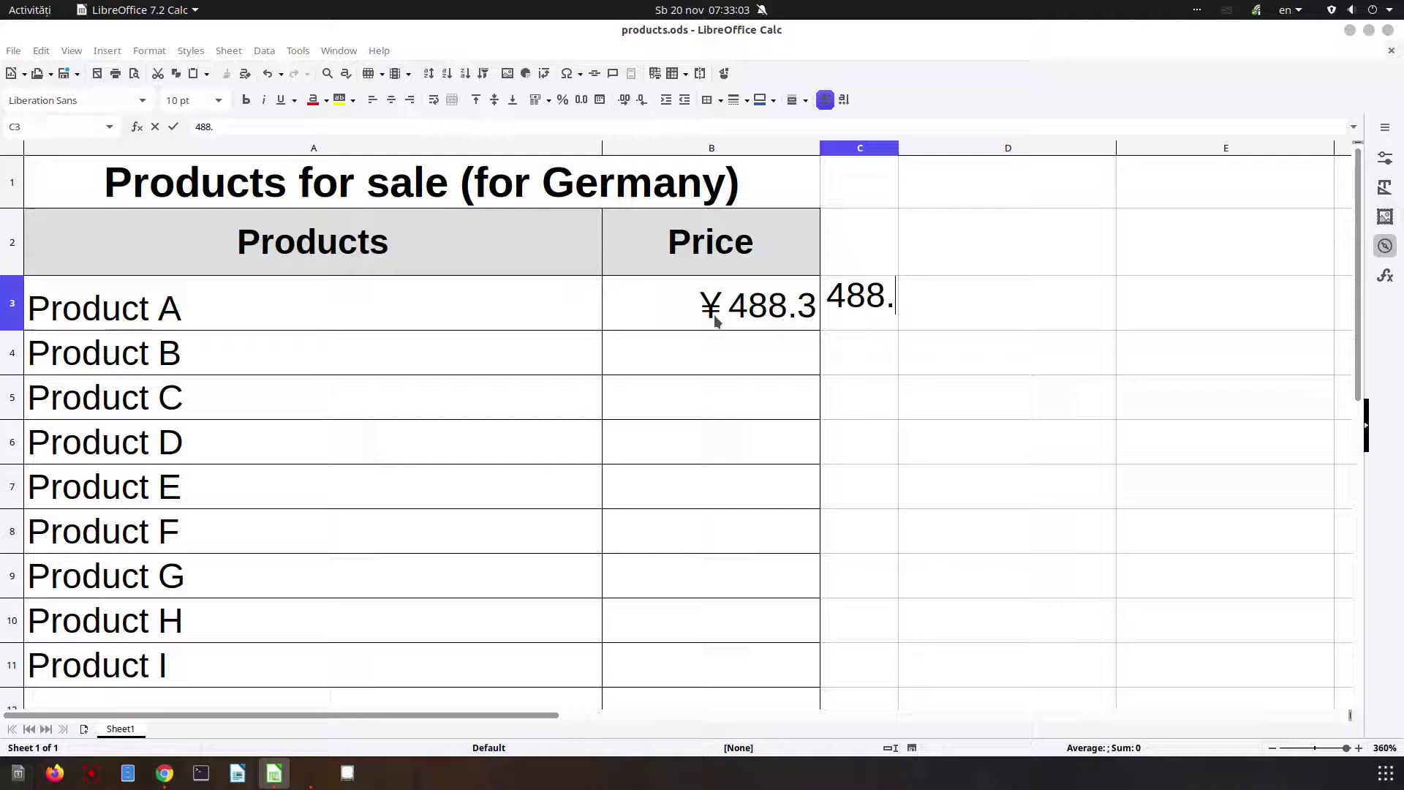
key(Return)
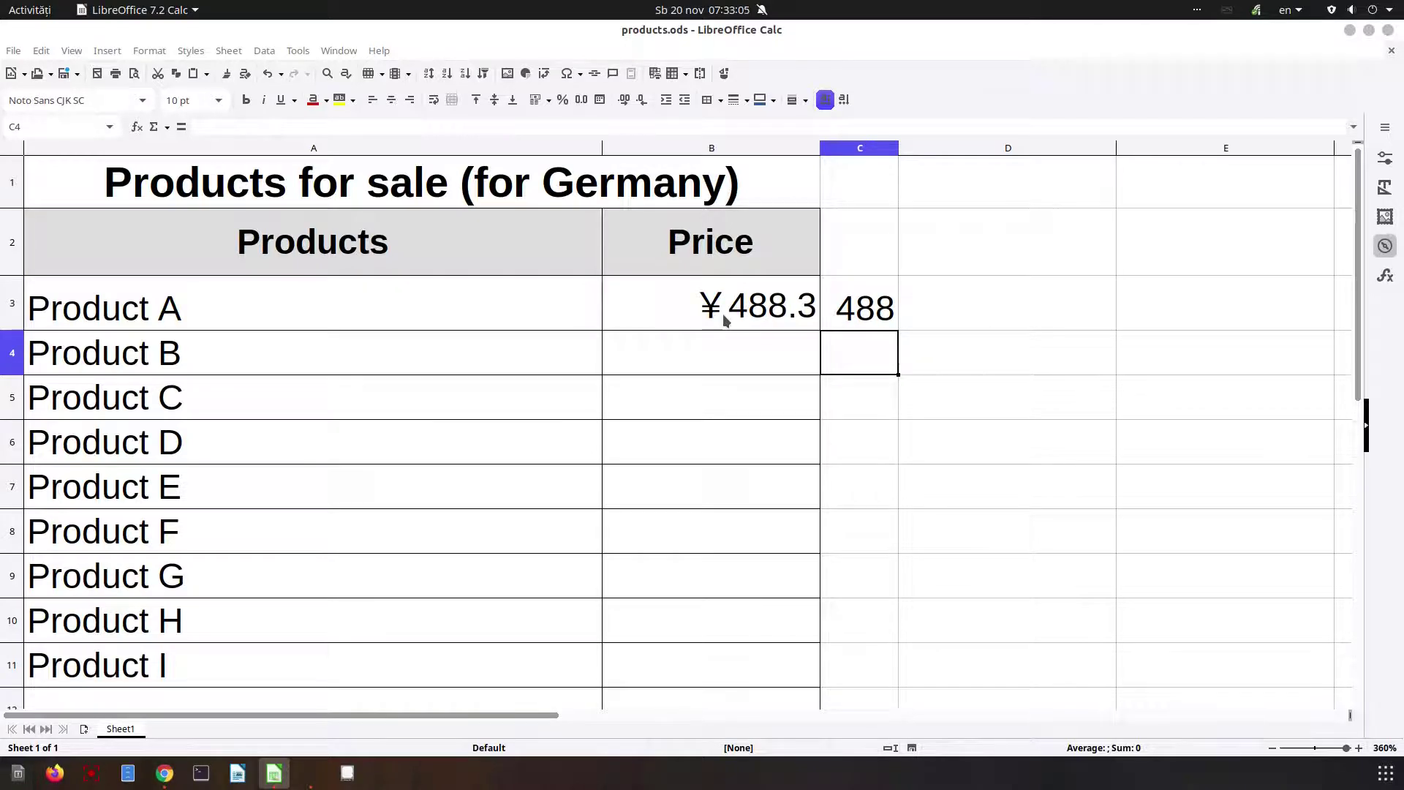
Set B3 to =DOLLAR(C3;2) so Product A shows ¥488.25.
click(724, 320)
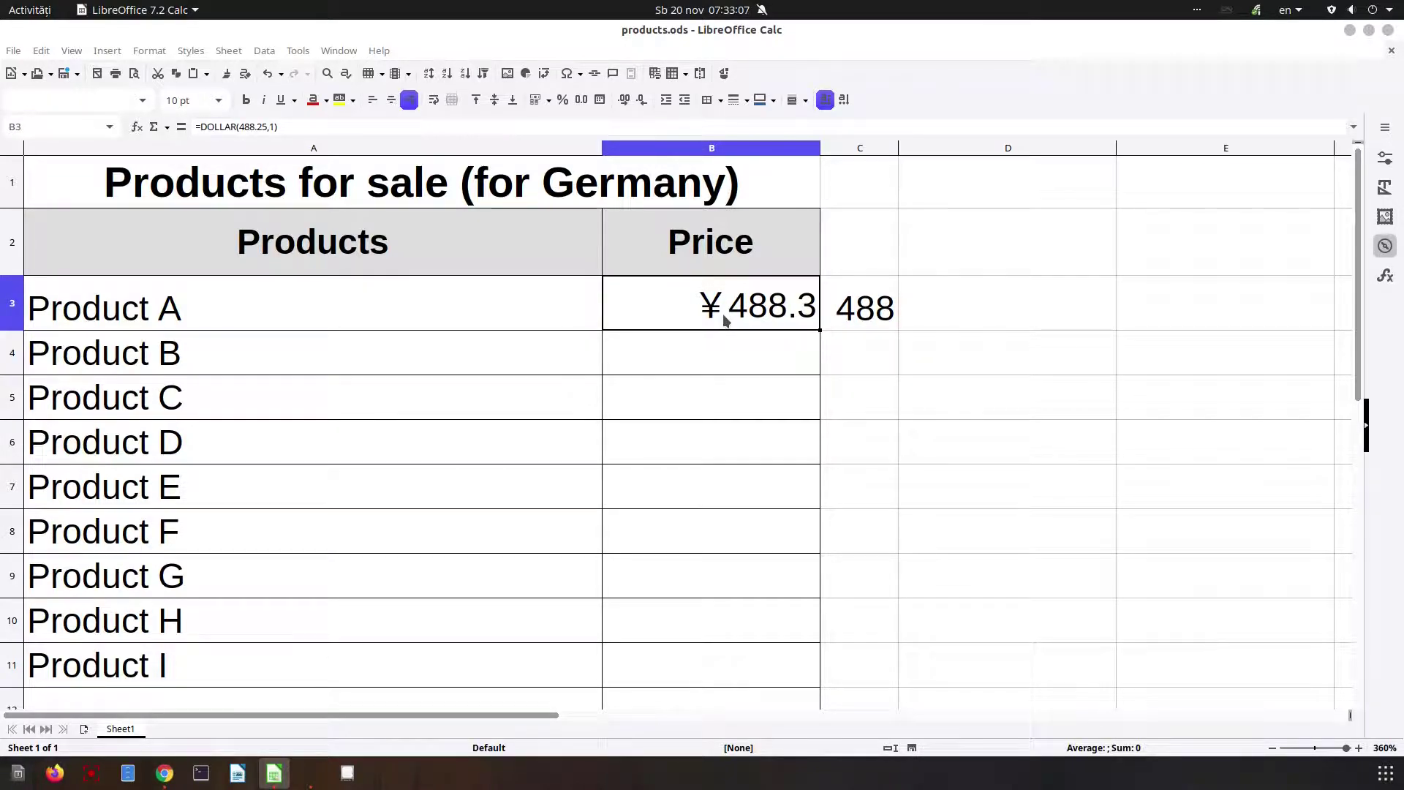
text(=dollar)
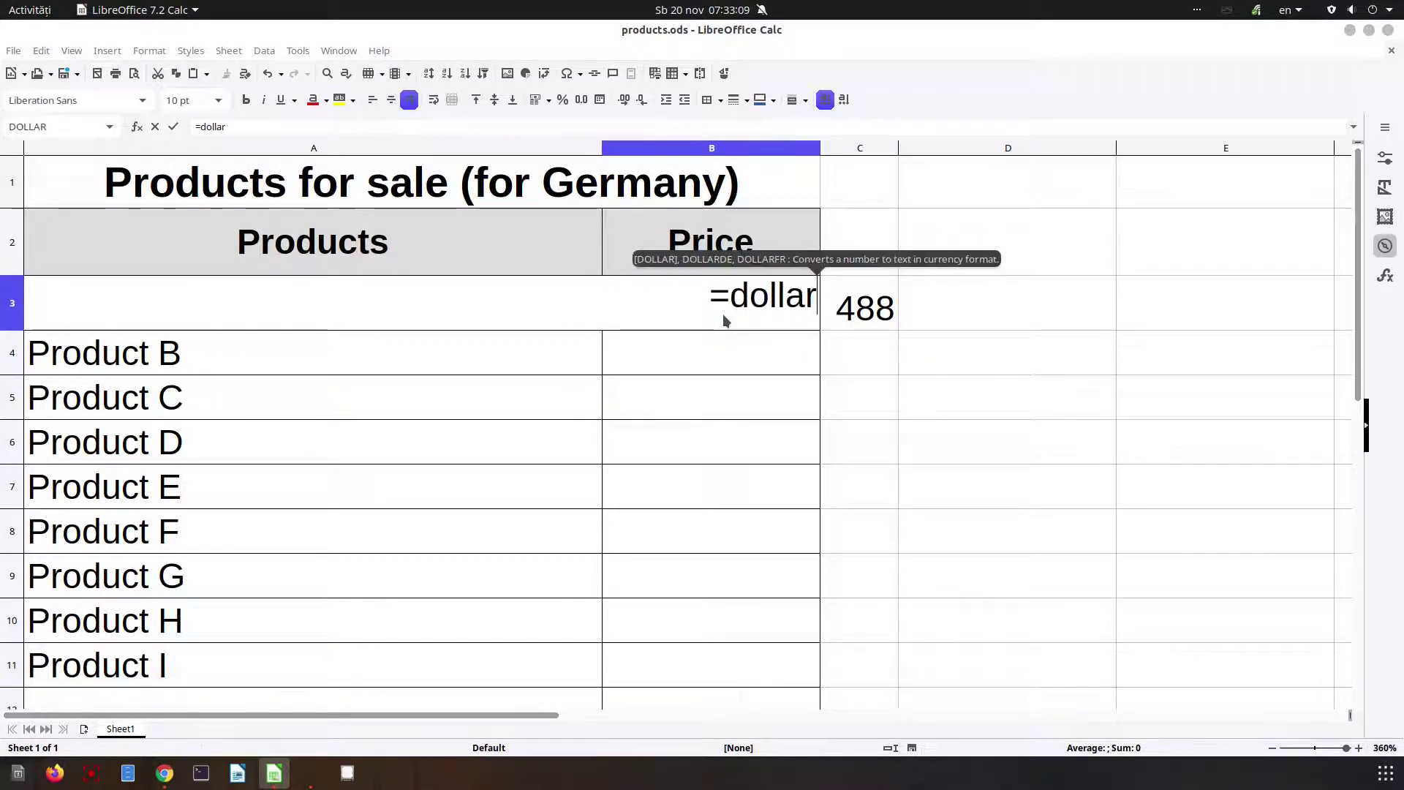
text(()
click(852, 300)
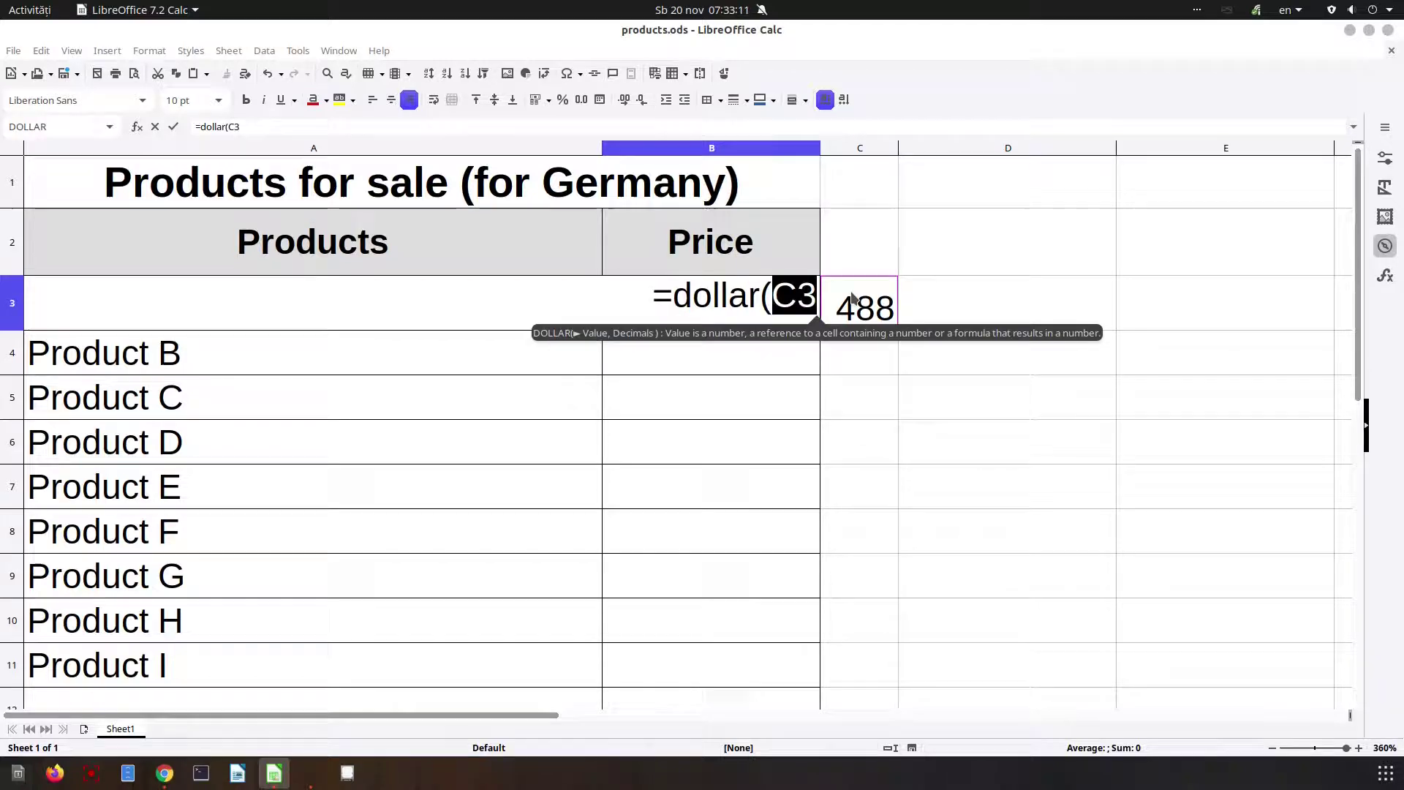
text(;2)
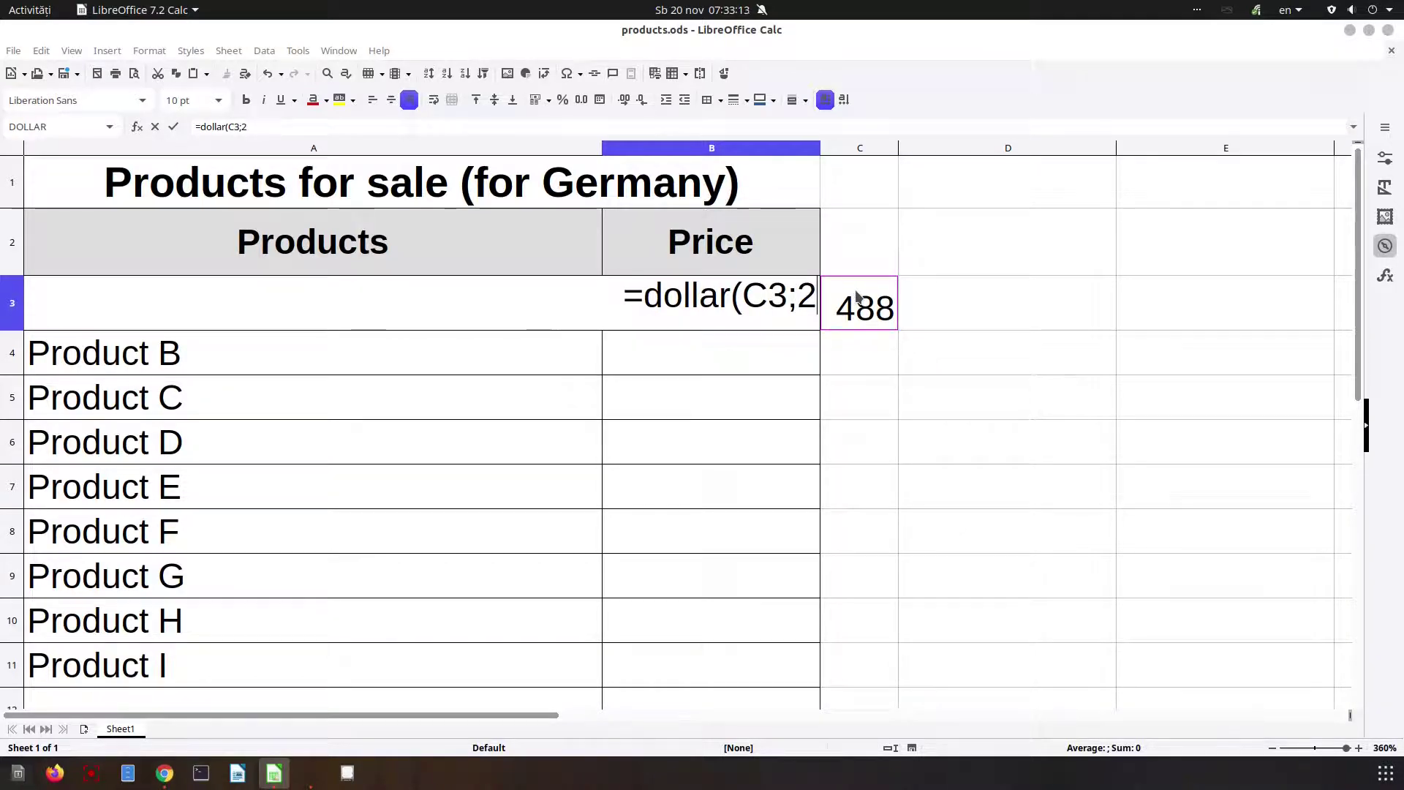
text())
key(Return)
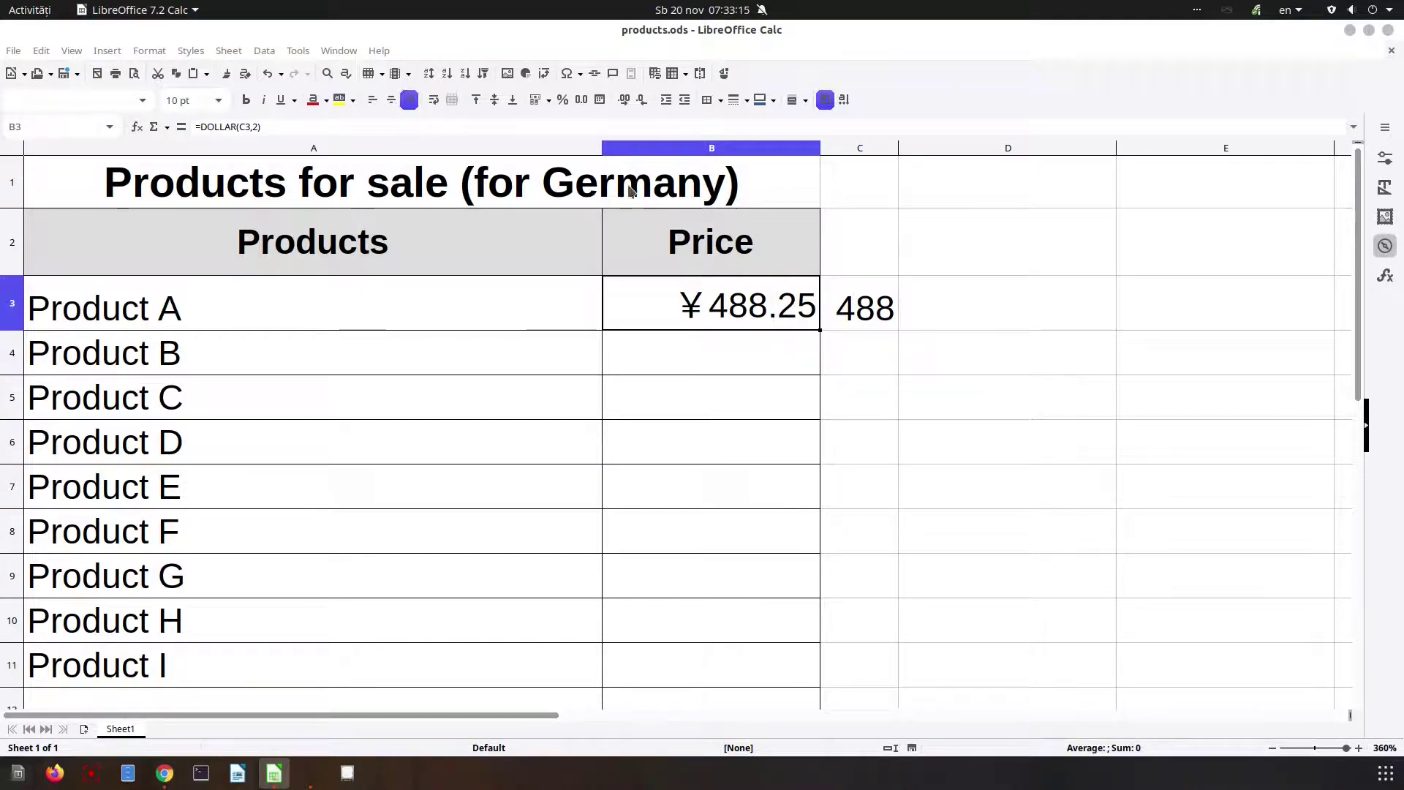
Switch the locale setting to German (Germany) and dismiss the formula separator notice.
click(311, 52)
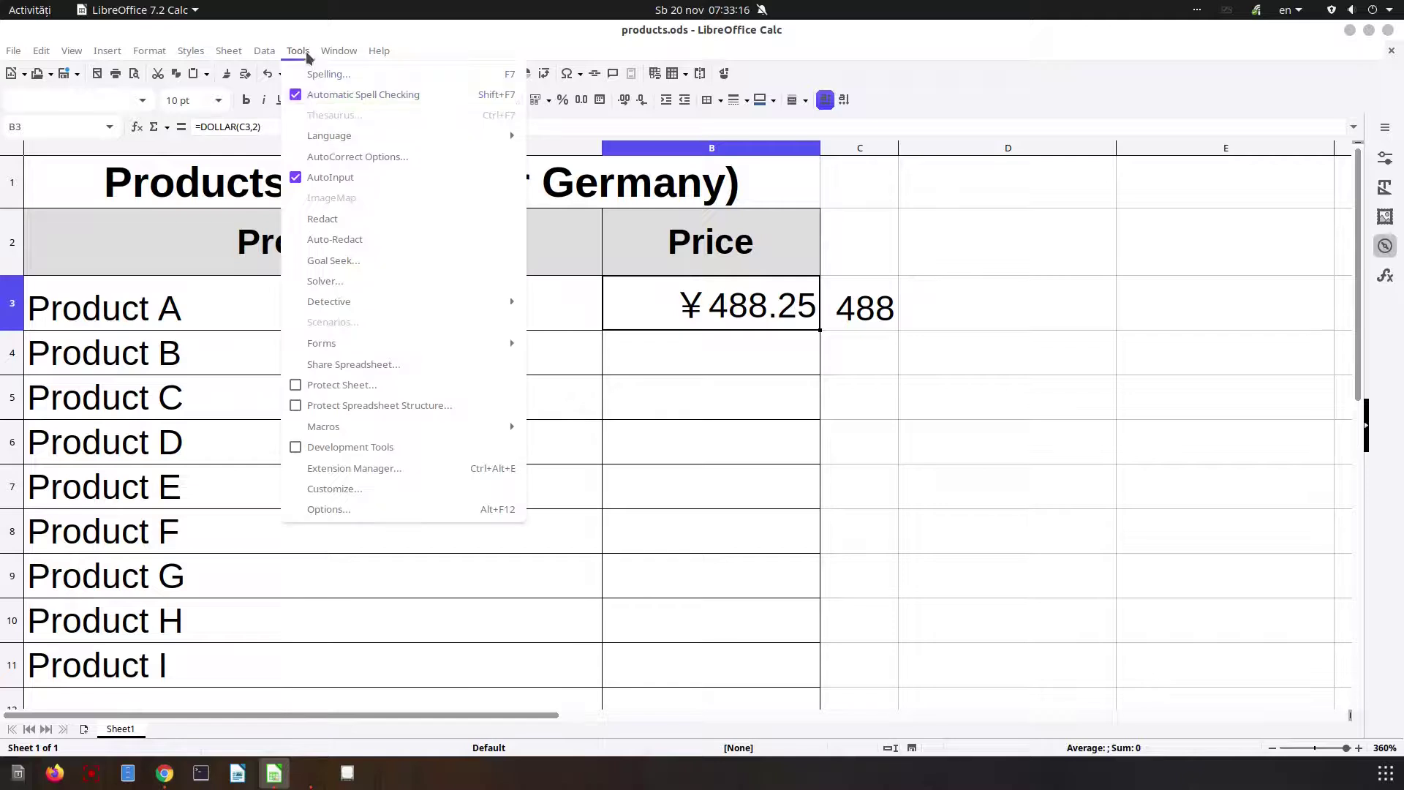
click(354, 510)
click(754, 272)
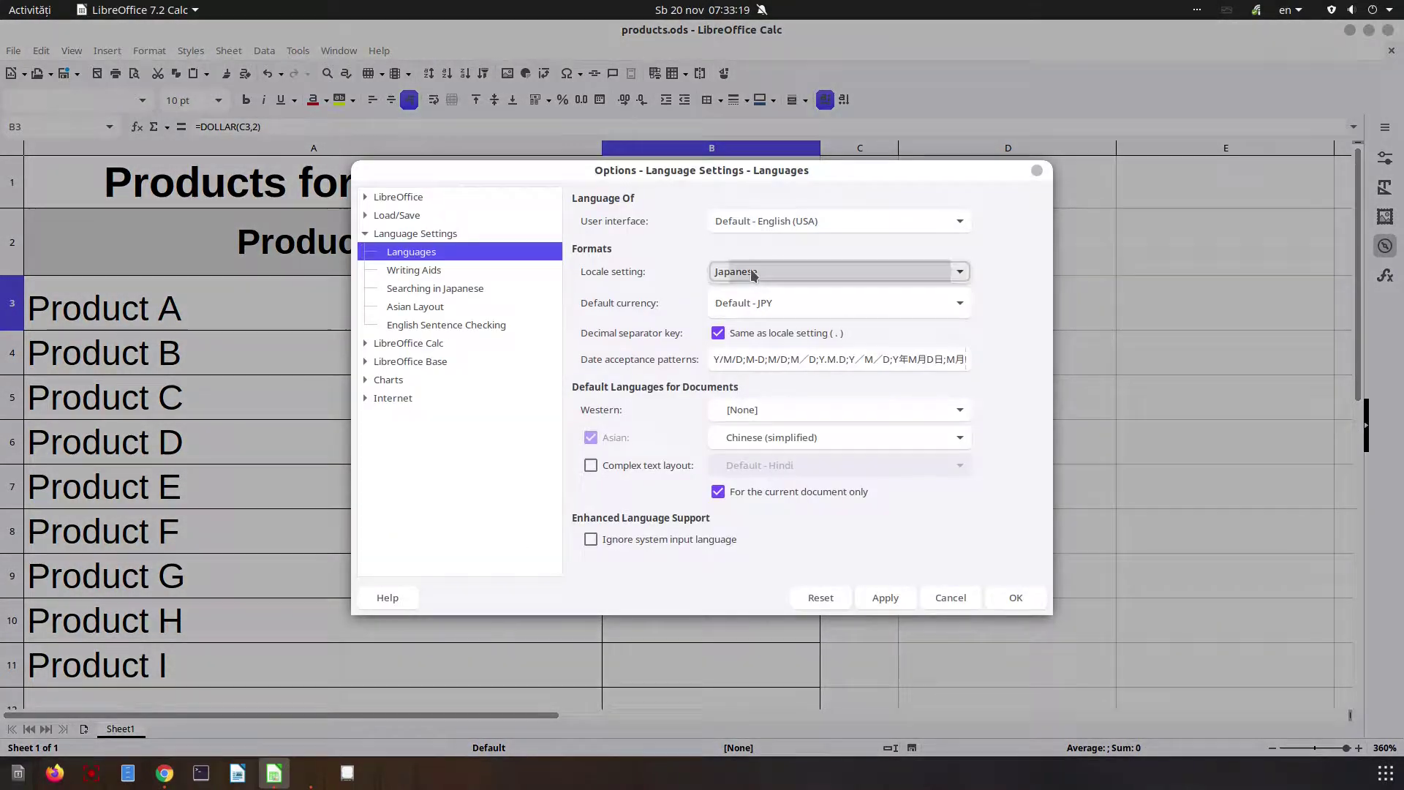
text(gr)
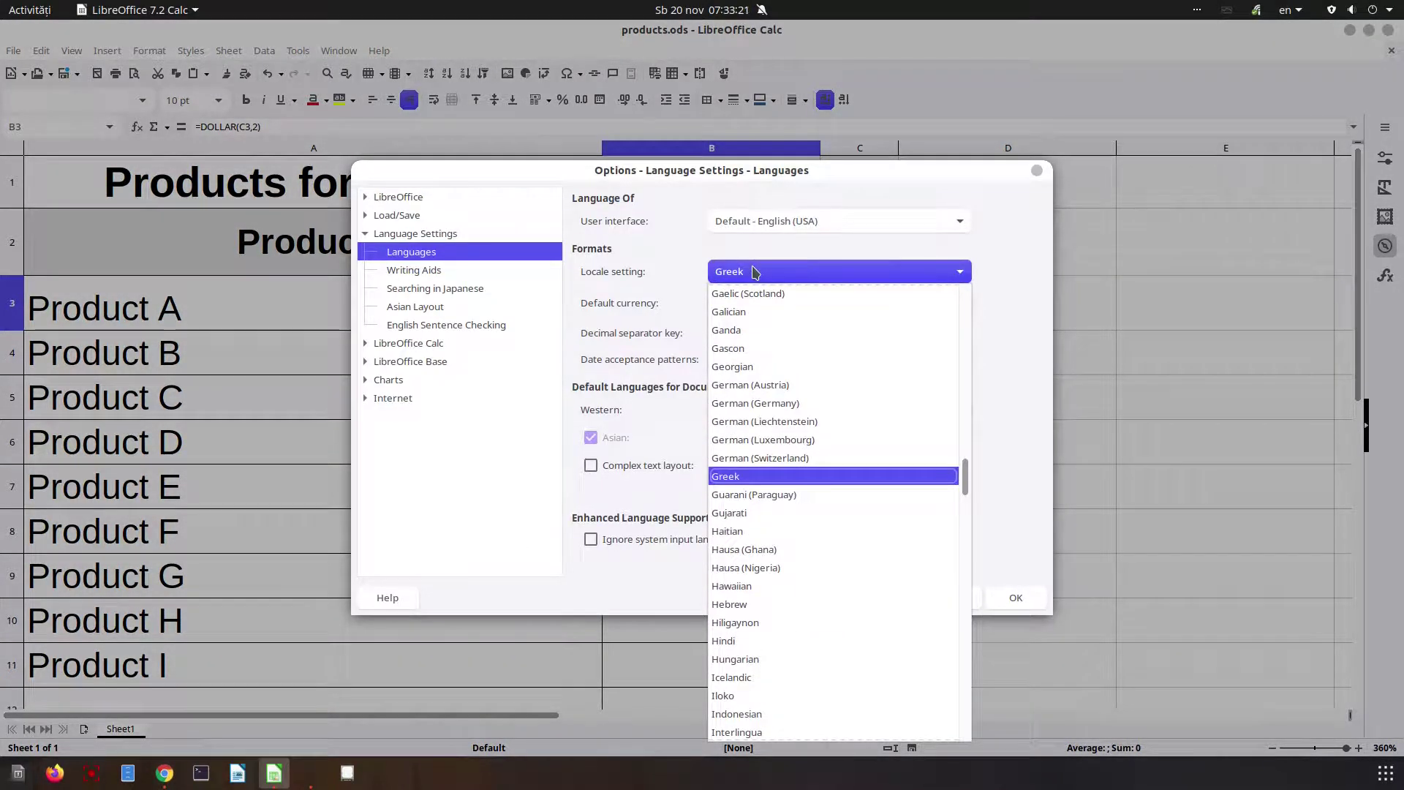
click(793, 402)
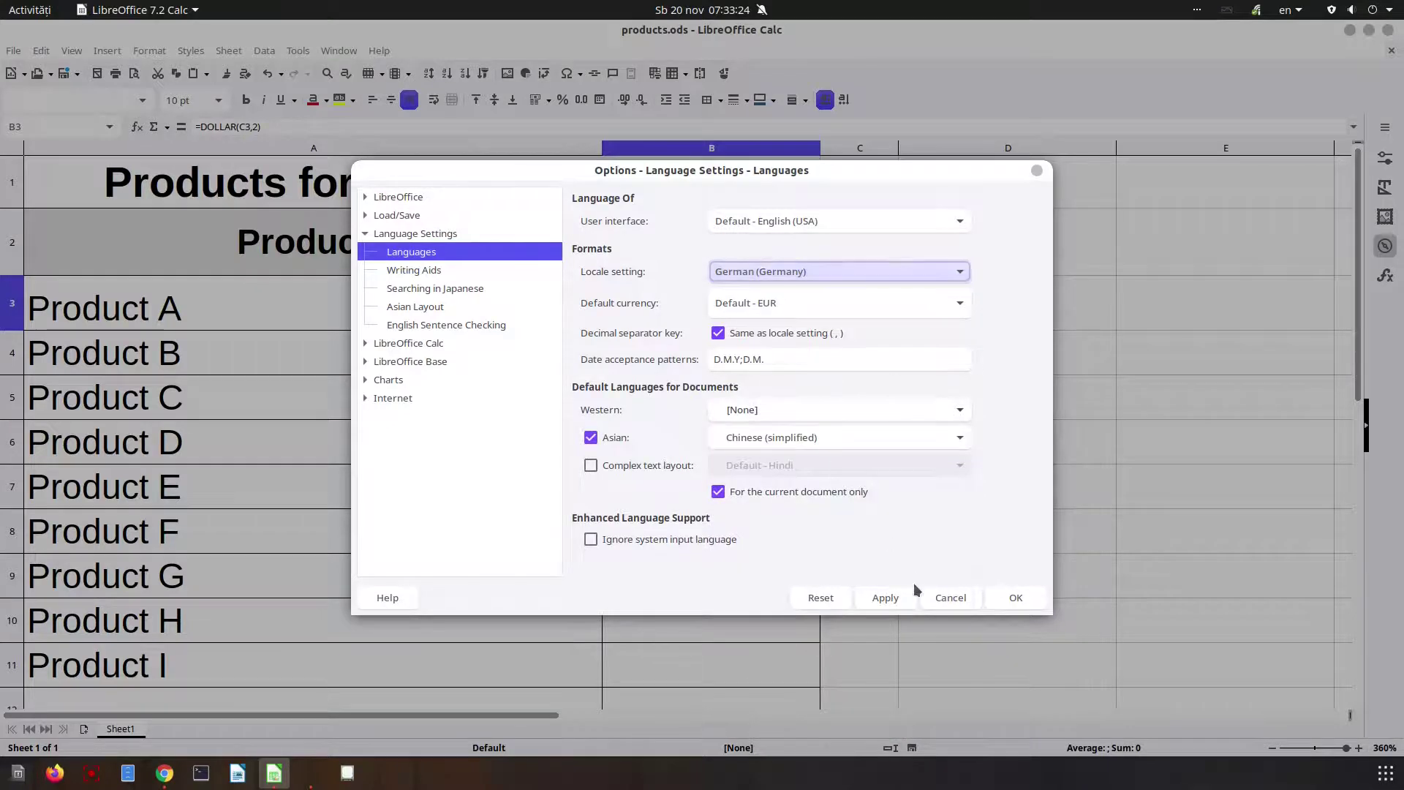
click(999, 597)
click(768, 425)
click(765, 406)
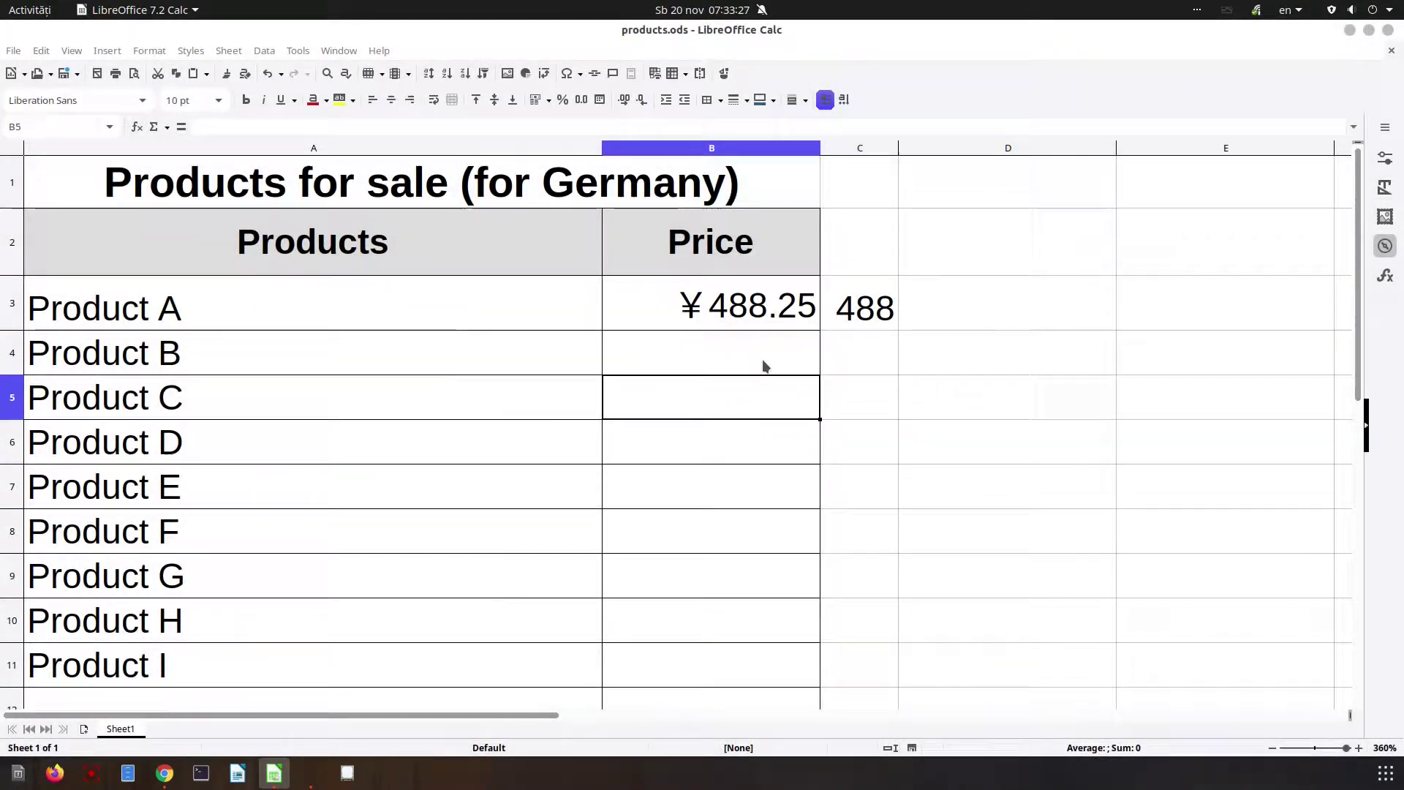
Save and close products.ods, then reopen it from recent documents.
click(1389, 51)
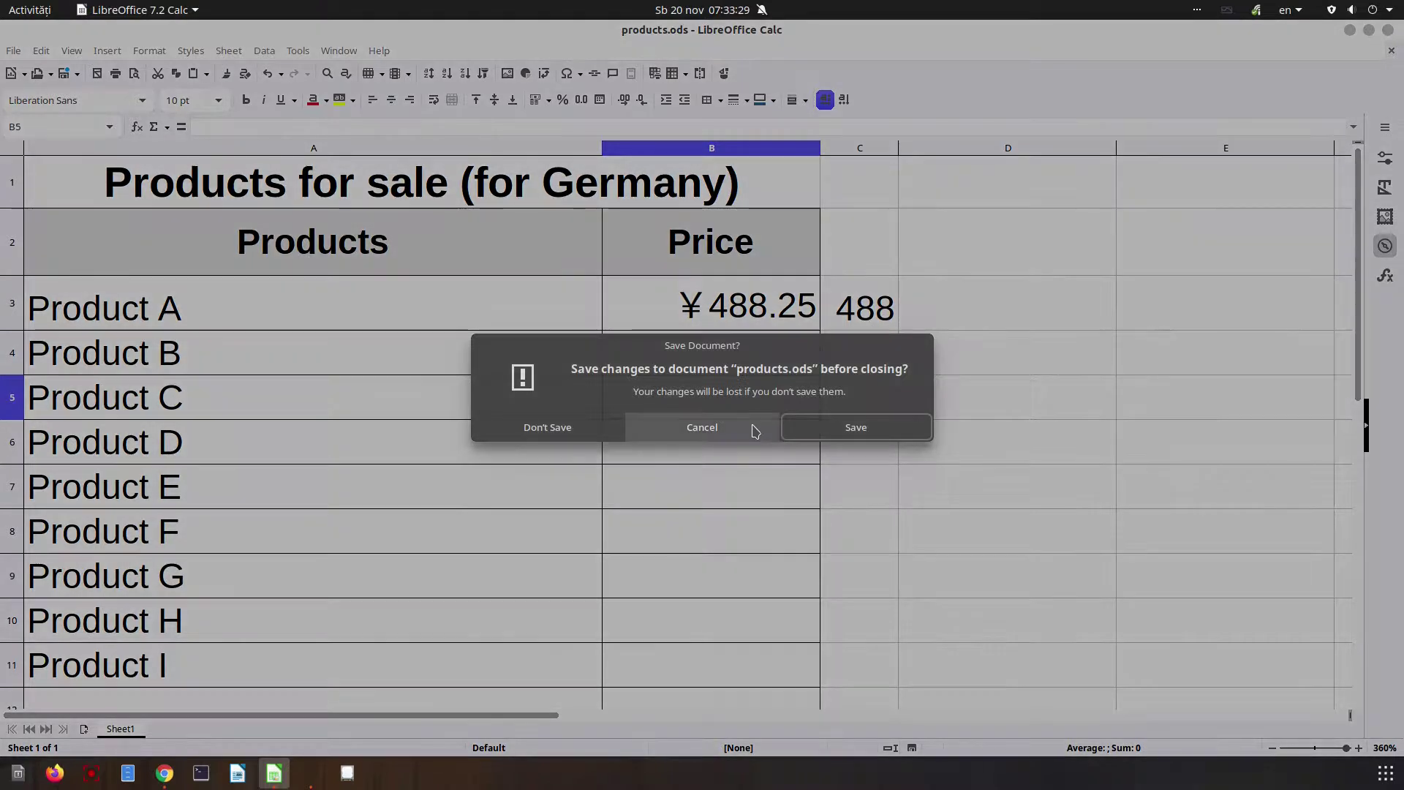
click(852, 425)
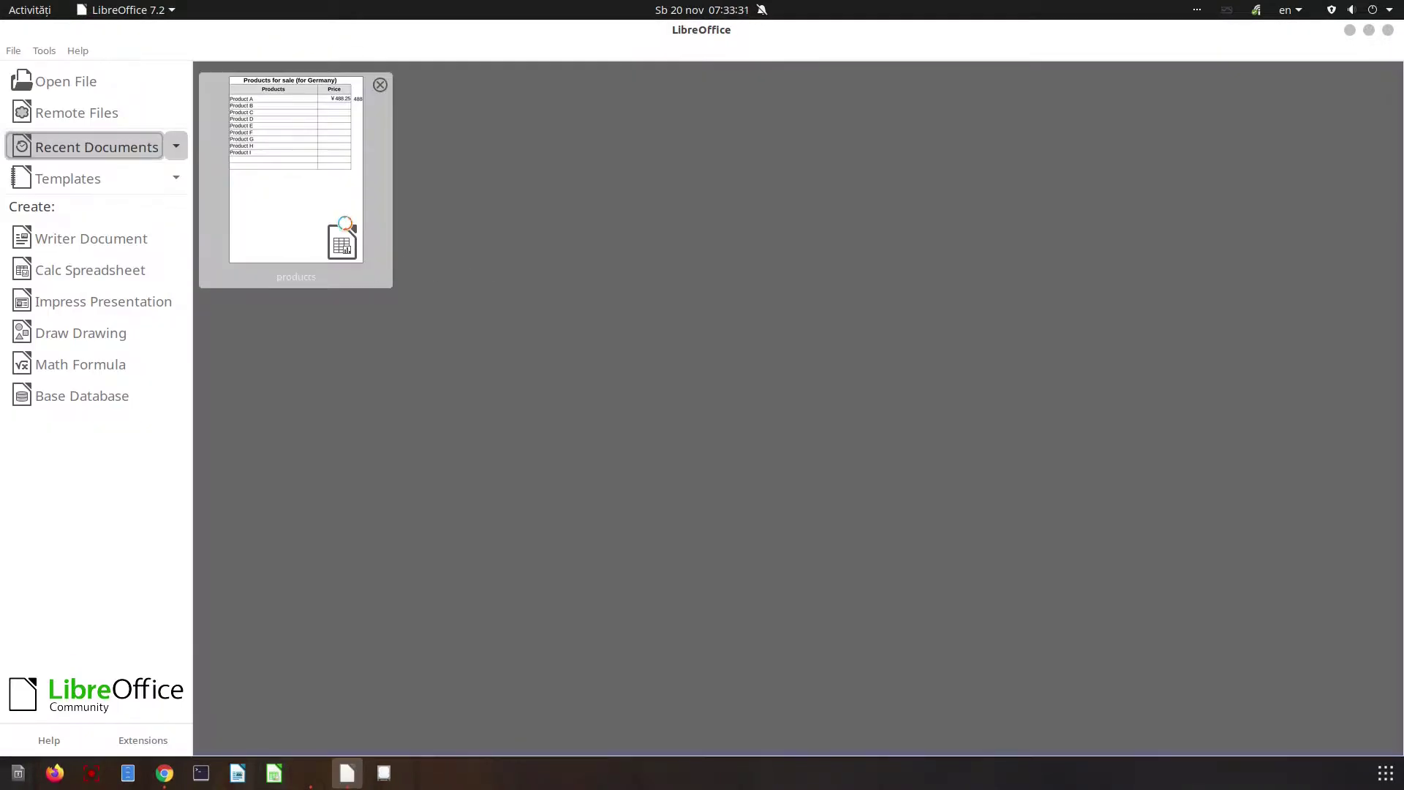
click(344, 226)
Re-enter =DOLLAR(C3;2) in B3 so Product A shows 488,25 €.
click(734, 309)
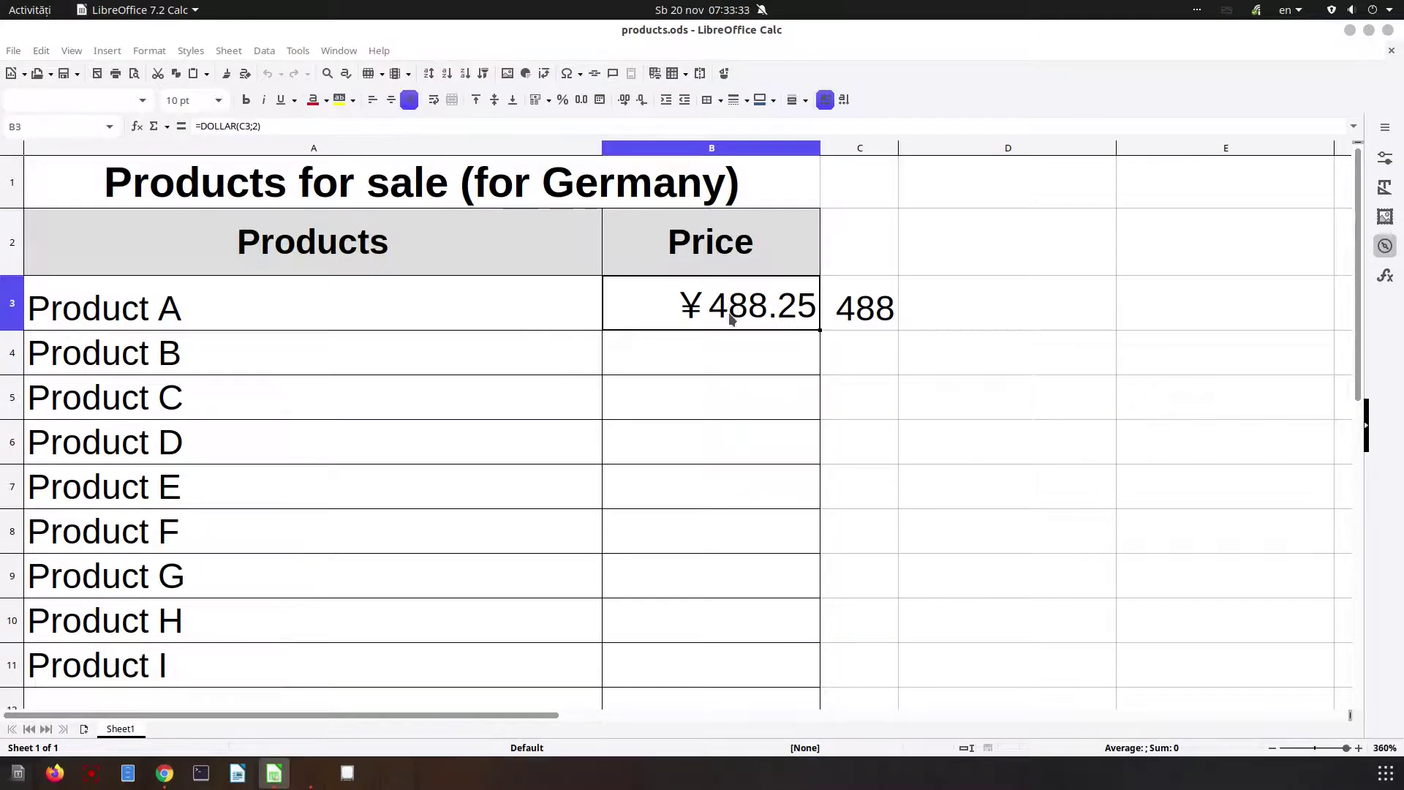
text(=)
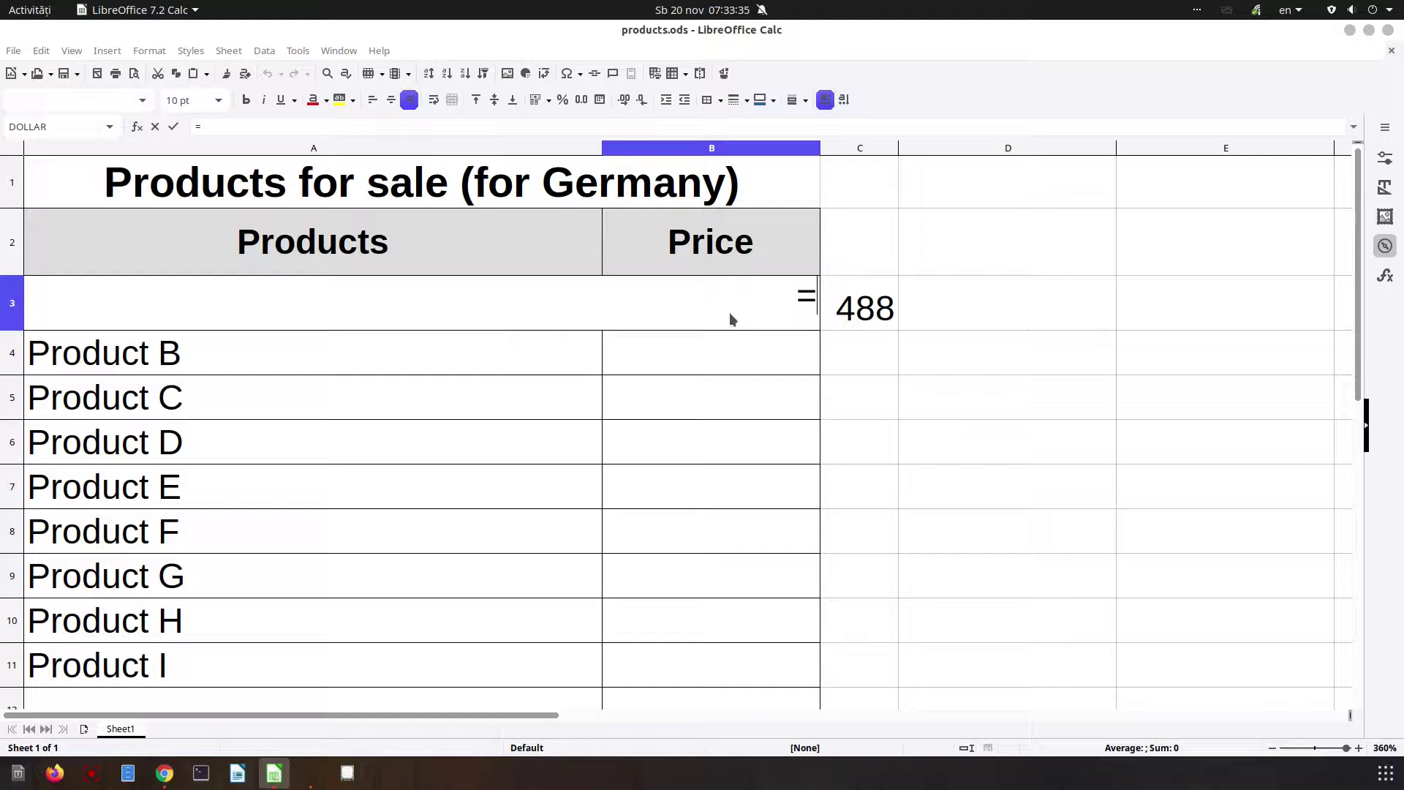
text(dollar()
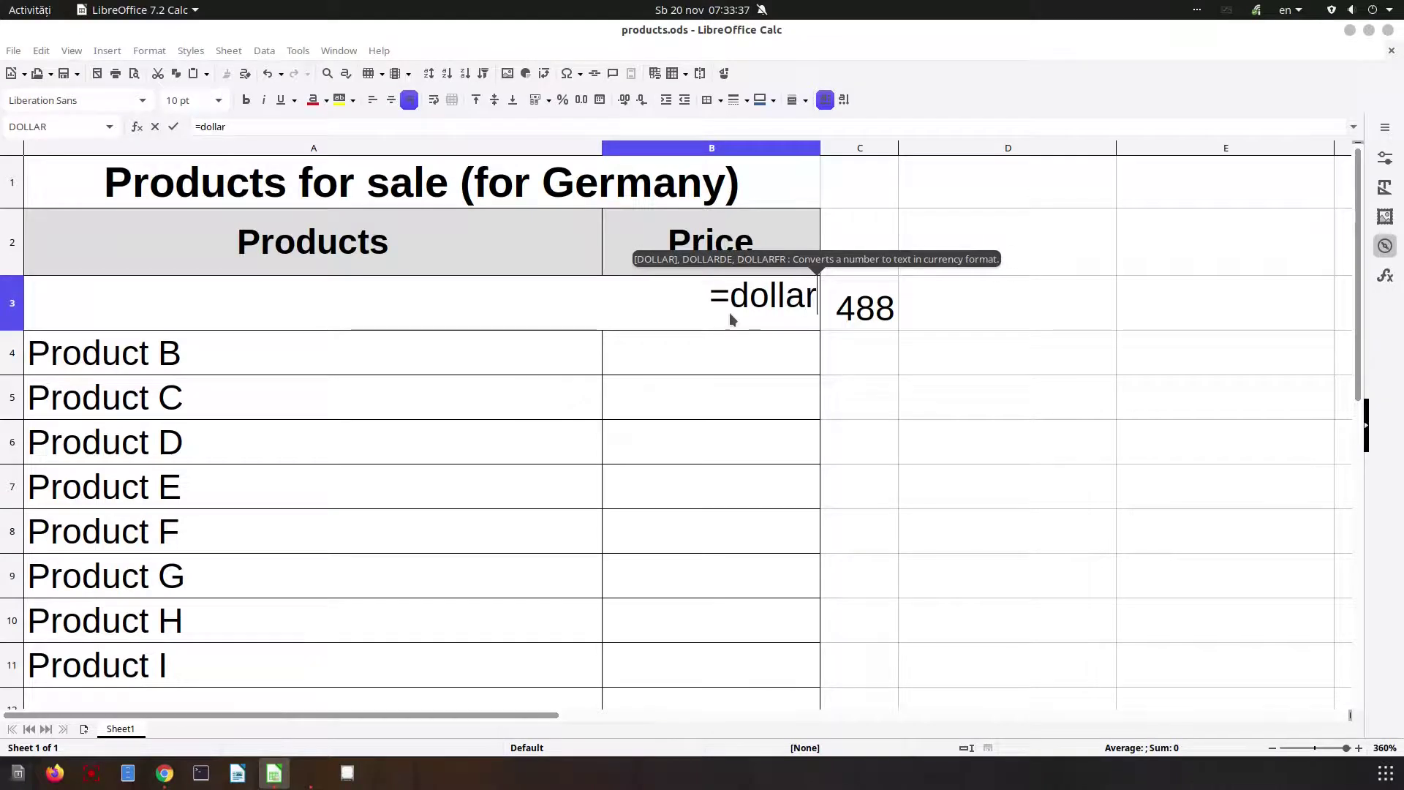
click(889, 291)
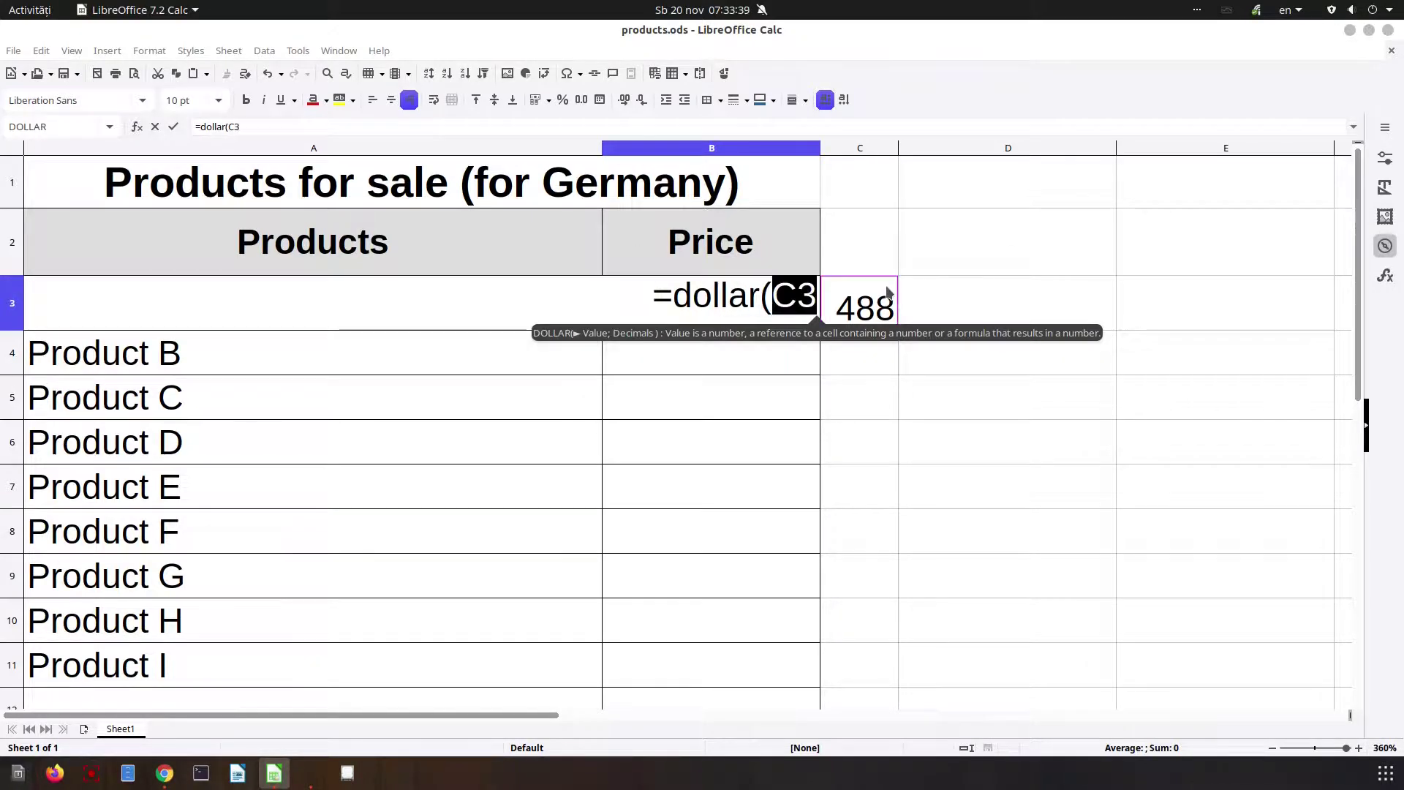
text(;2))
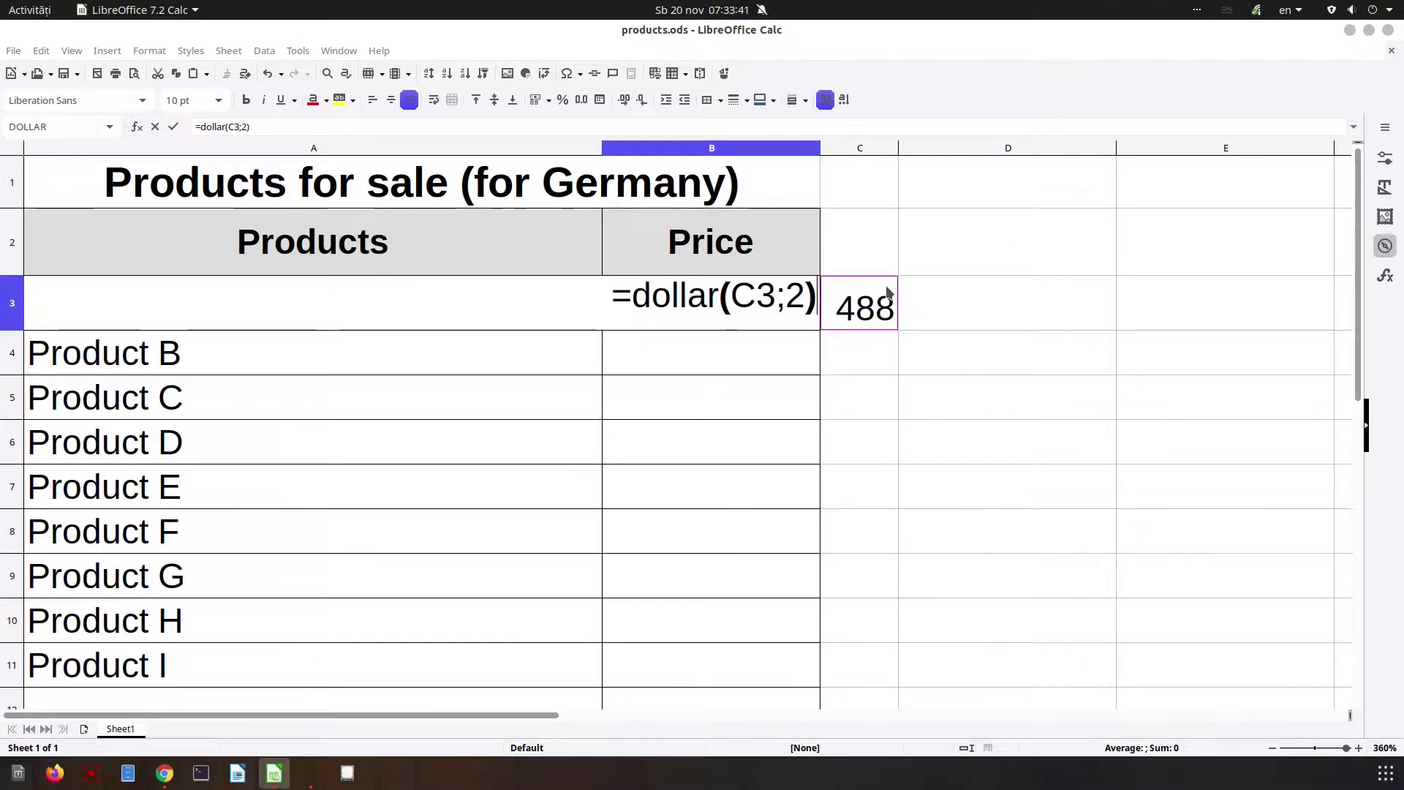
key(Return)
Enter 20 as Product B's amount in C4.
click(797, 327)
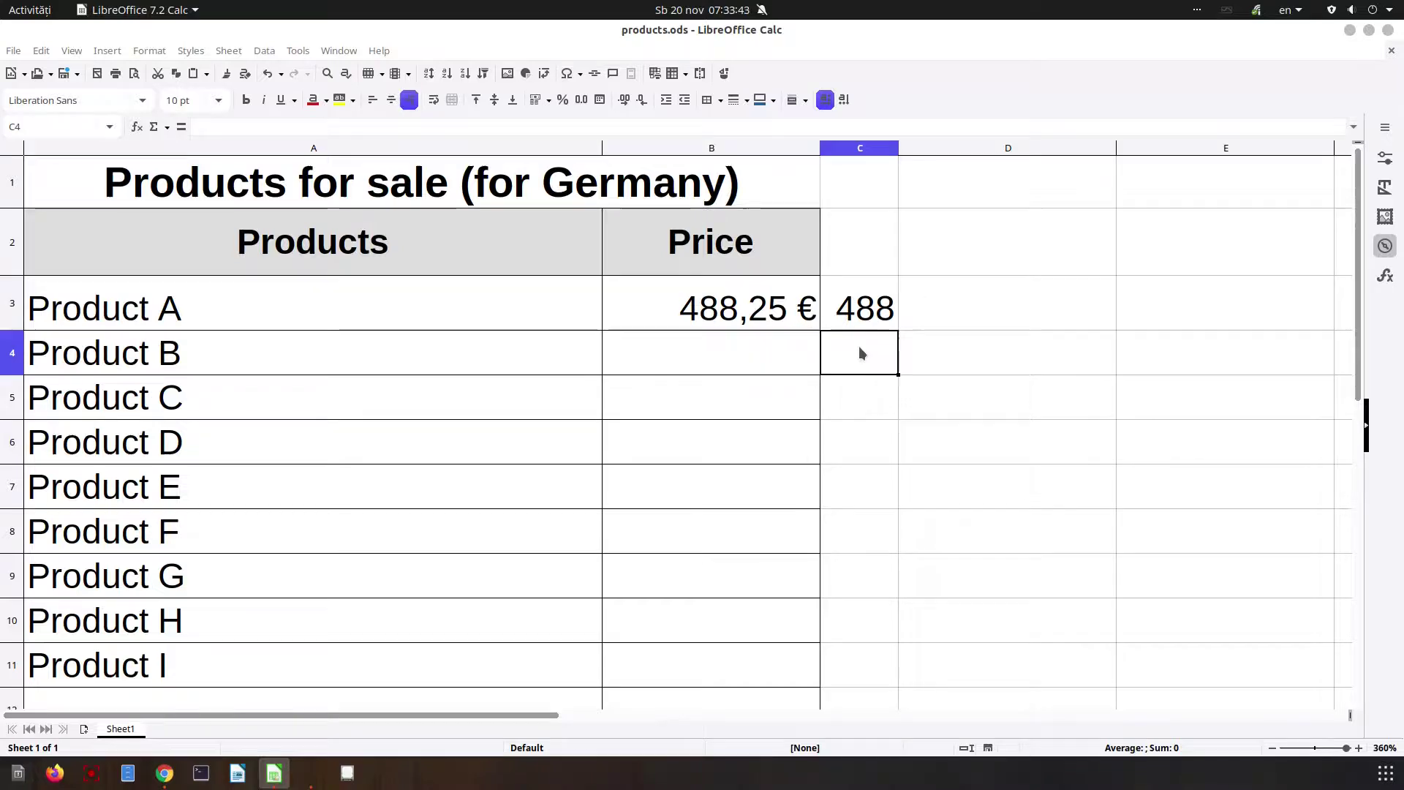
text(20)
key(Return)
double_click(777, 300)
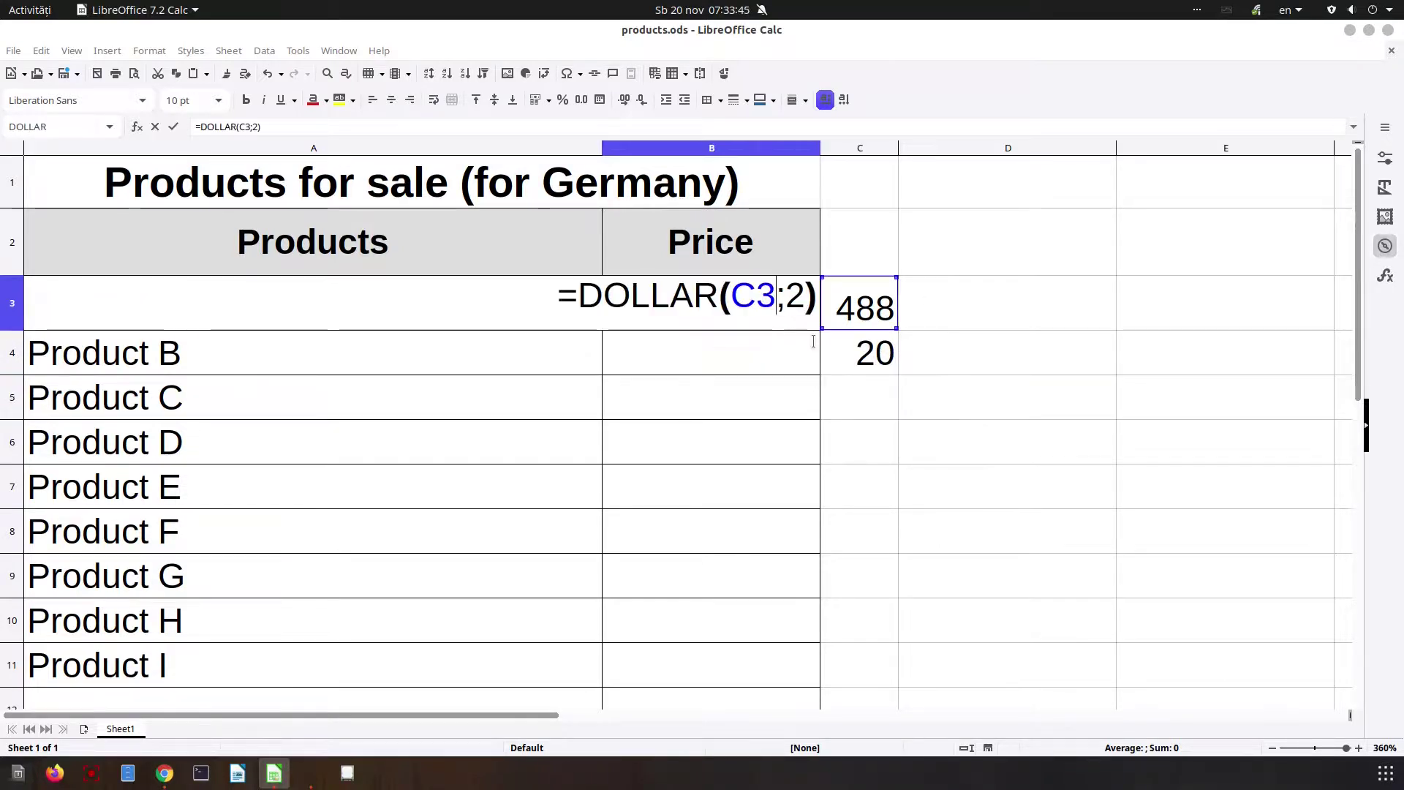
key(Return)
click(810, 328)
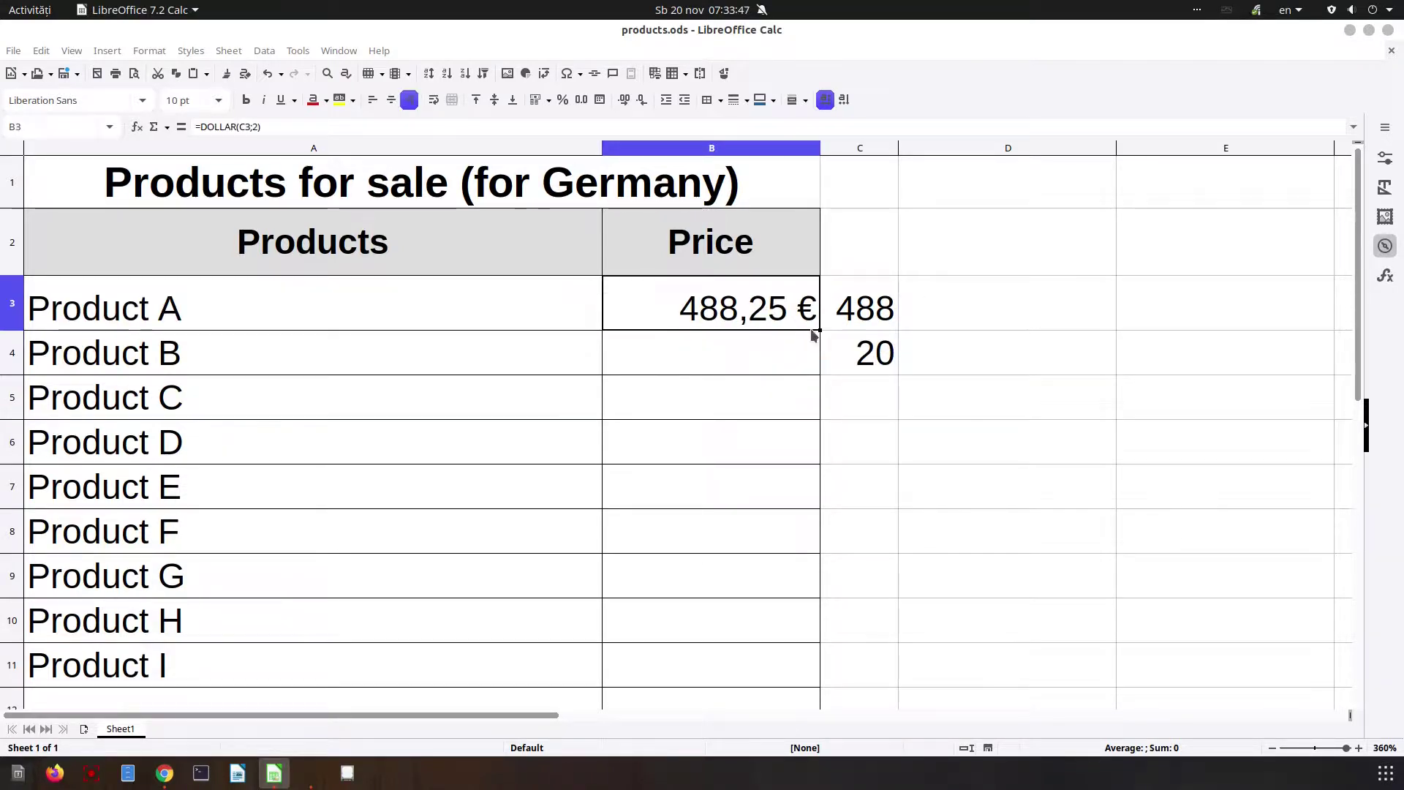
Fill B3's DOLLAR formula down to B11 and set Product C's amount to 15.
drag(821, 329, 814, 679)
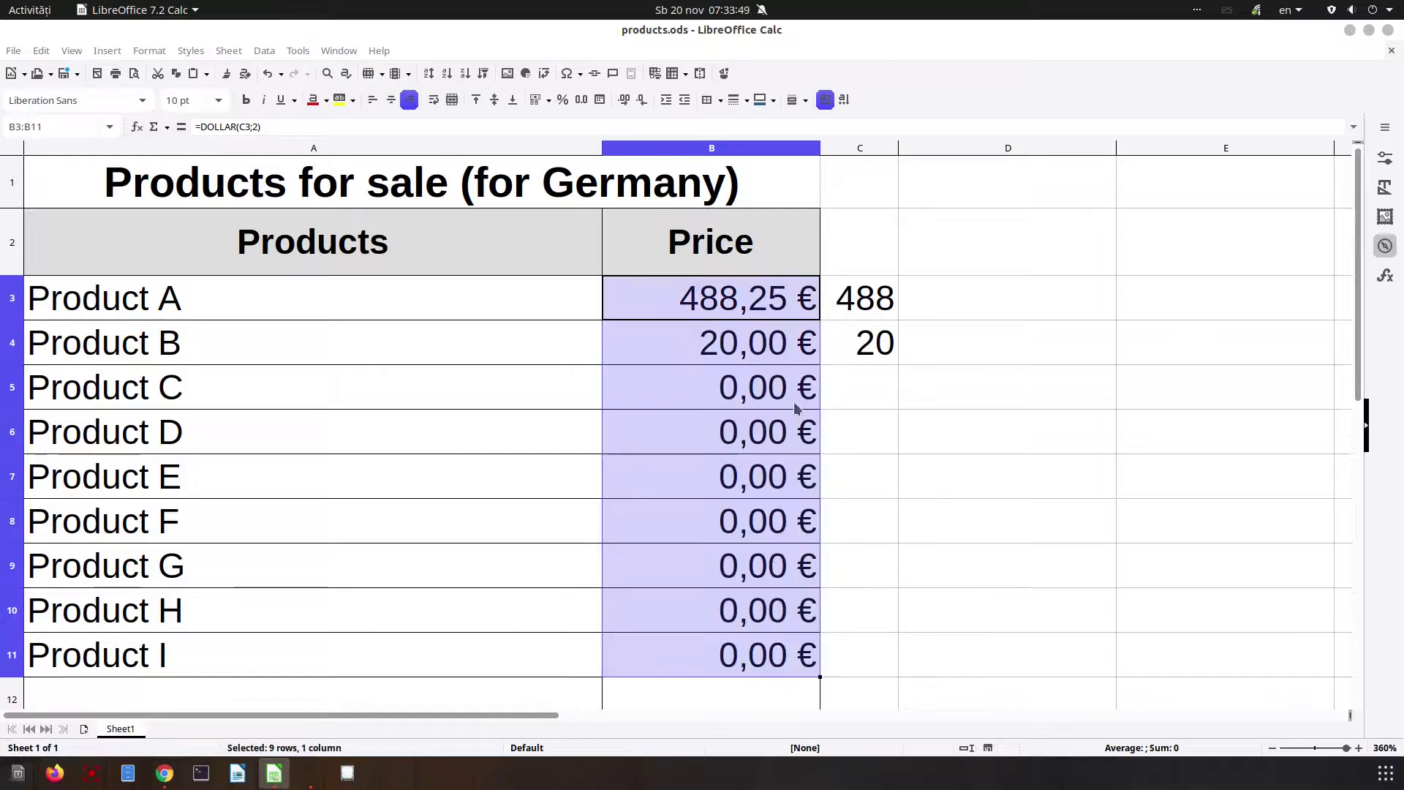
click(853, 398)
text(15)
key(Return)
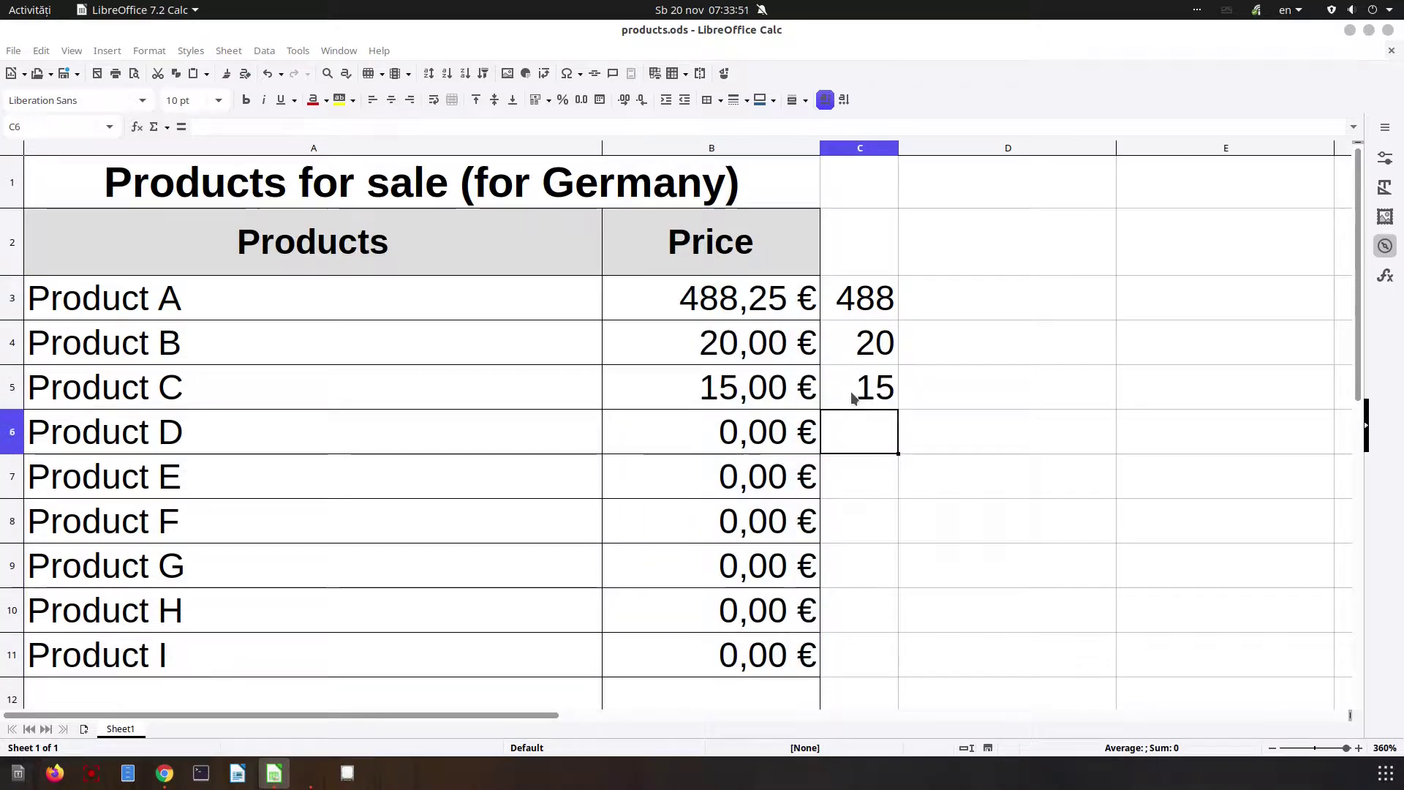
click(783, 329)
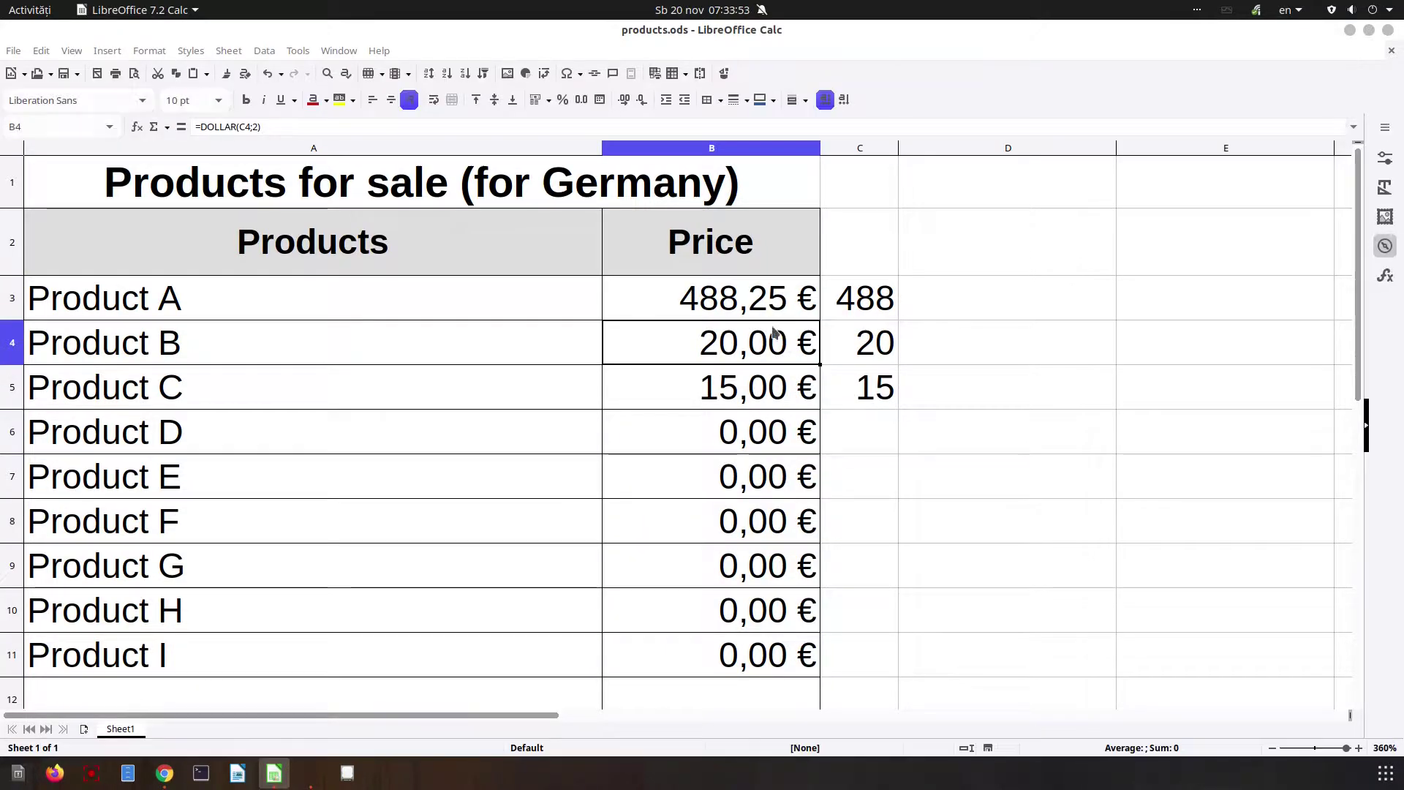
Change the title back to 'Products for sale (for Japan)'.
double_click(578, 174)
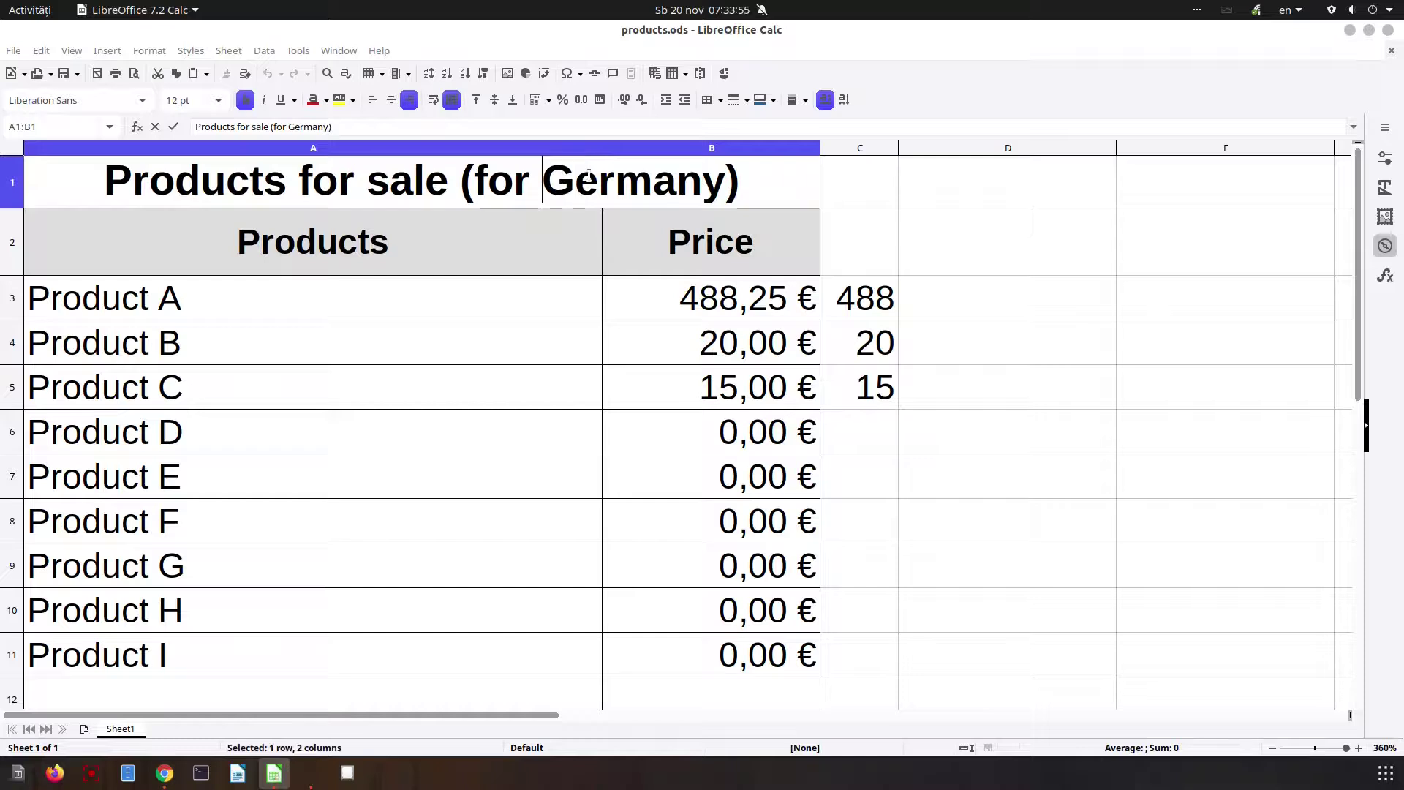
text(Japan)
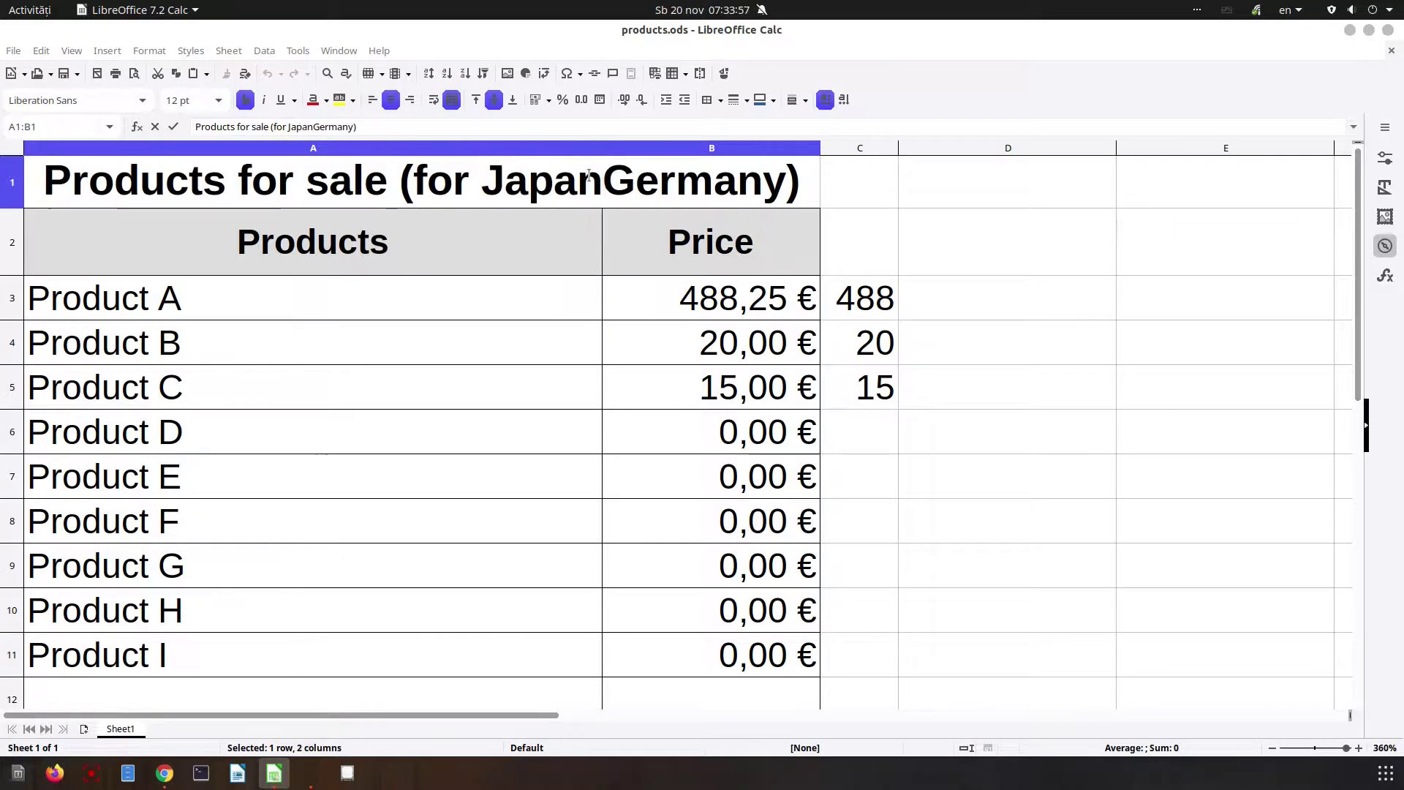
key(shift+End)
key(Delete)
key(Return)
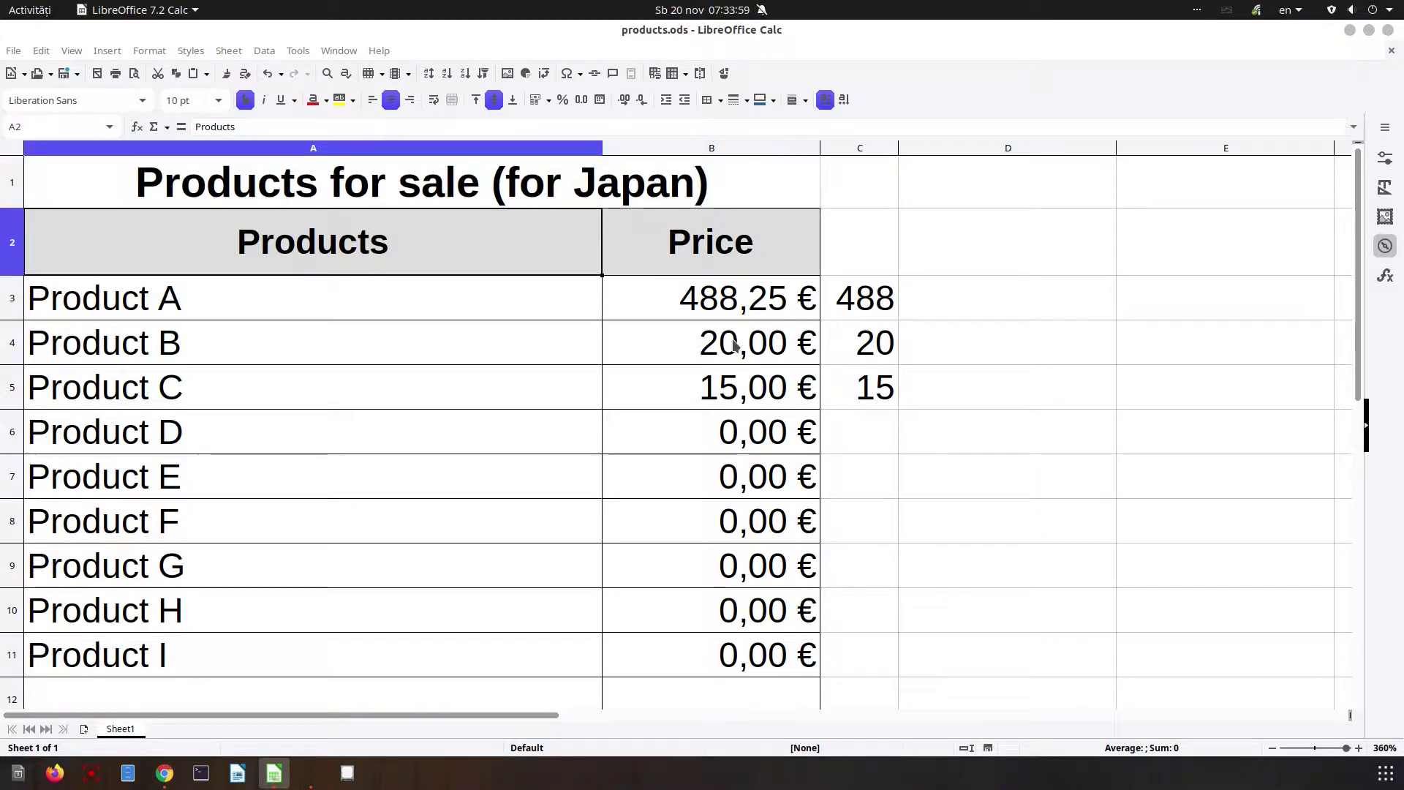
click(676, 307)
Change the Language Settings locale to Japanese, making JPY the default currency, and dismiss the separator notice.
click(304, 50)
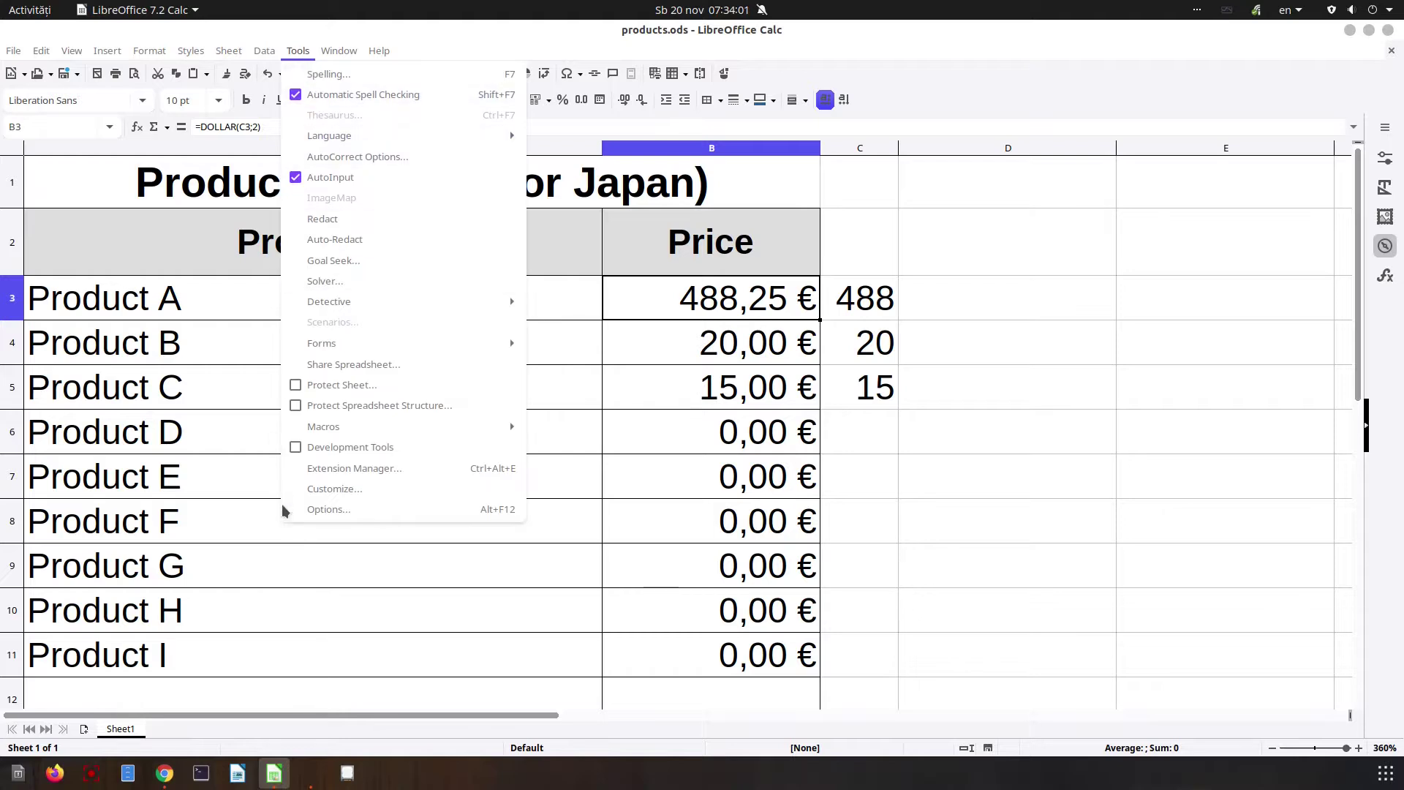
click(311, 508)
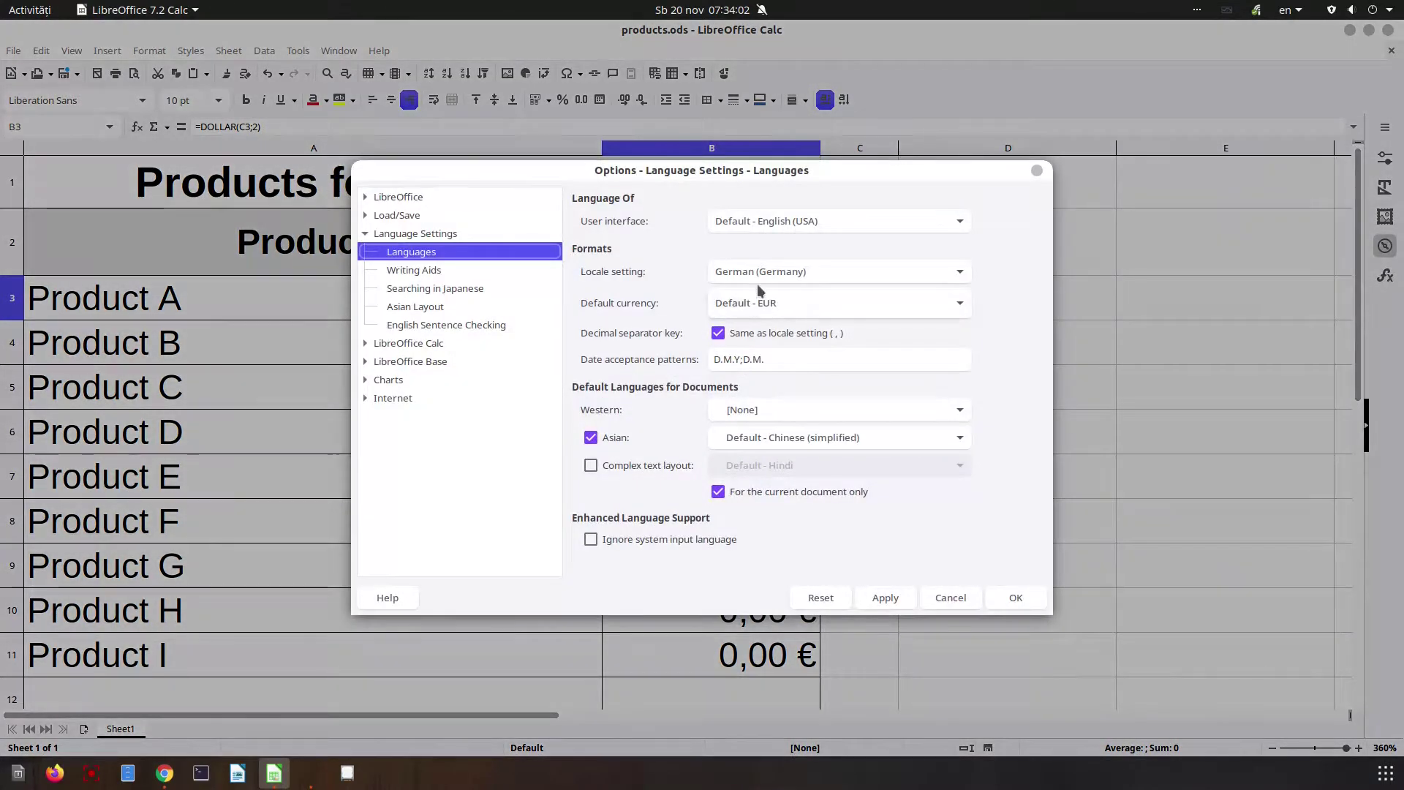
click(796, 272)
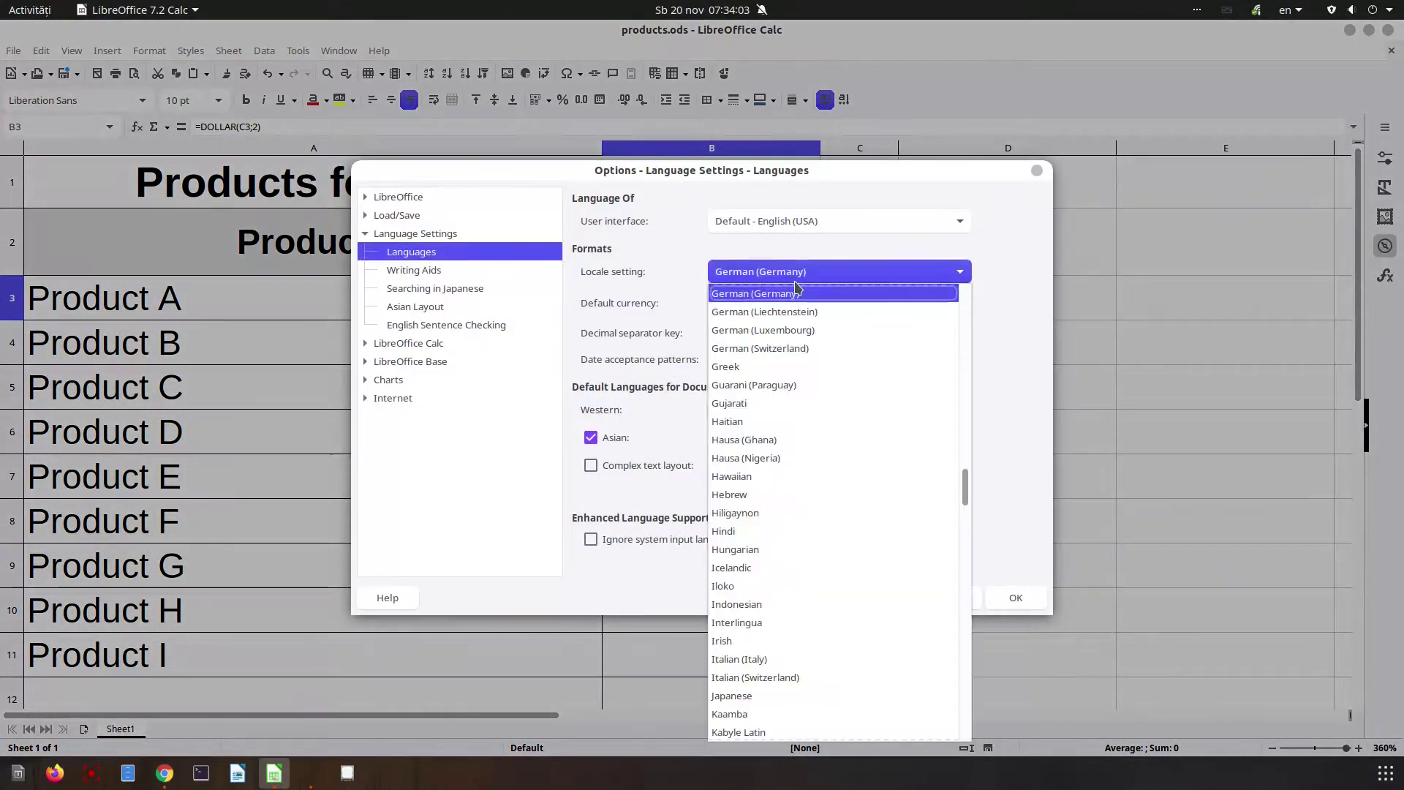
click(731, 696)
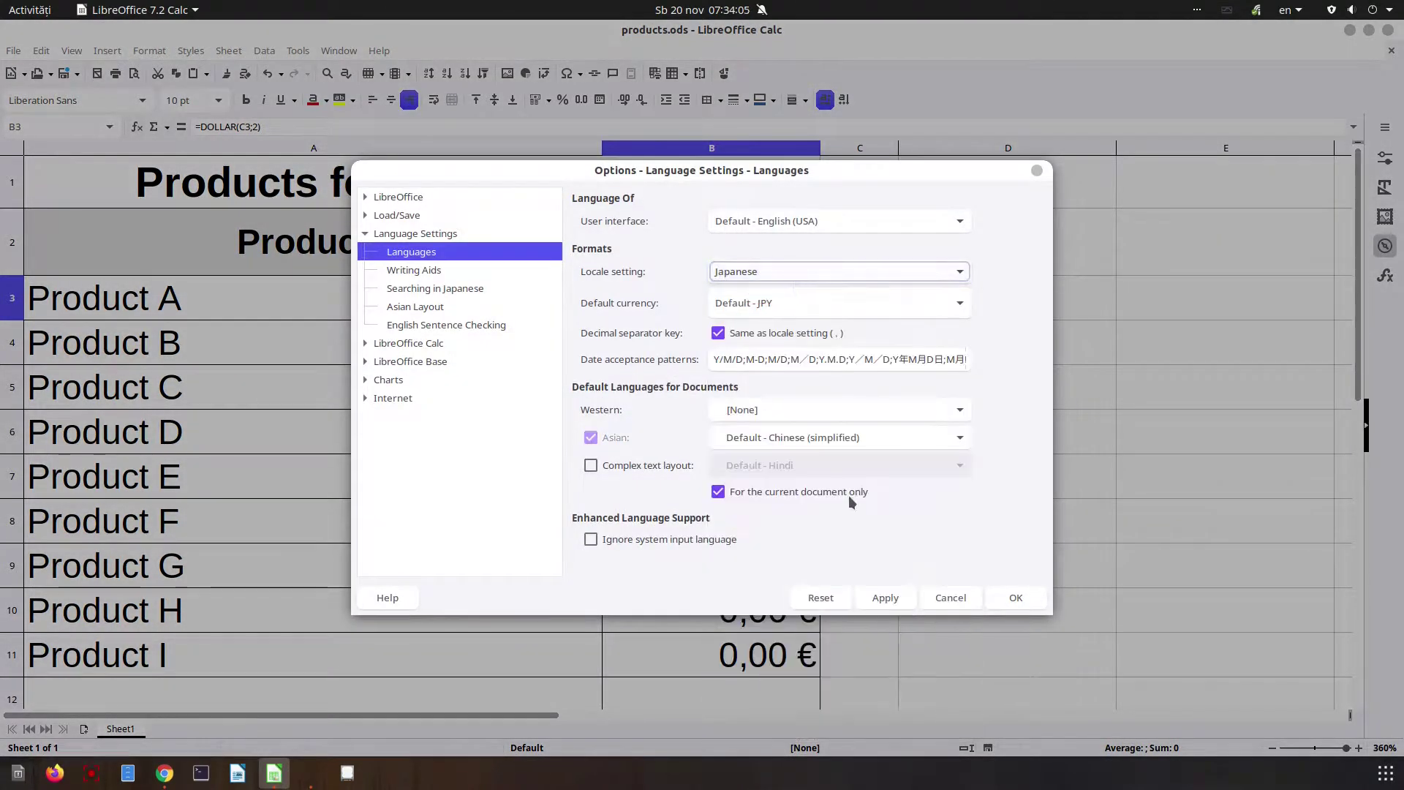
click(889, 598)
click(1032, 594)
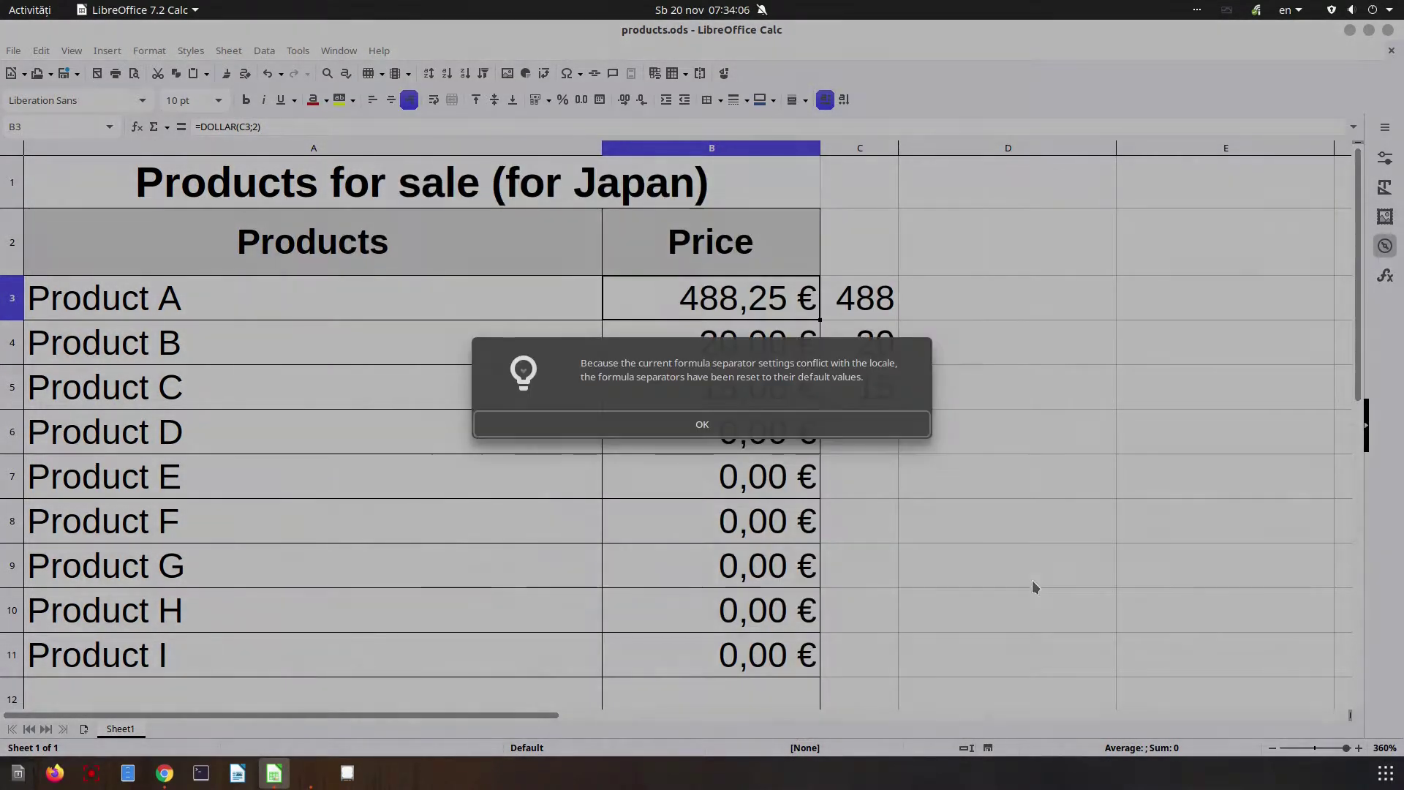
click(759, 432)
click(822, 293)
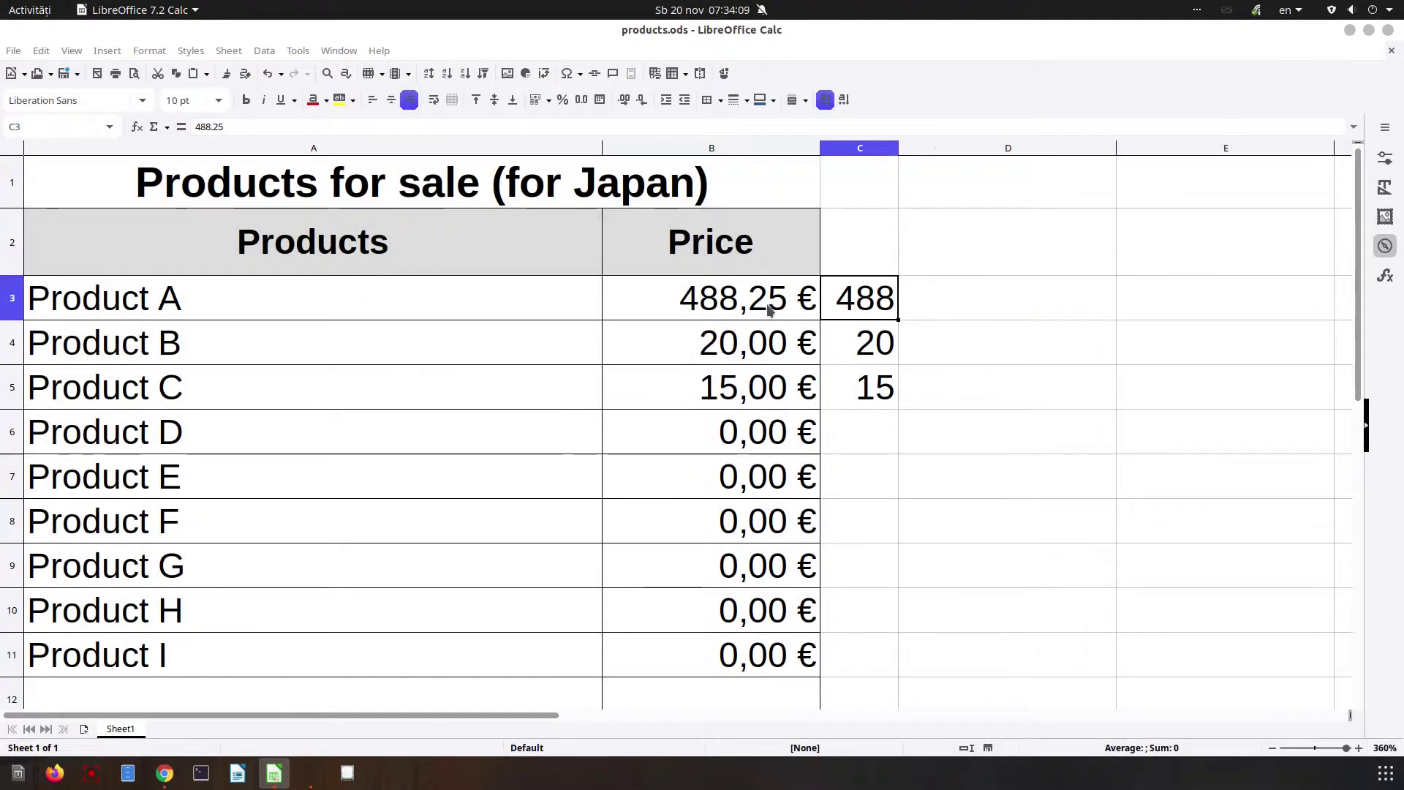
Re-enter =DOLLAR(C3;2) in B3 so Product A's price shows in yen.
click(769, 304)
text(=dollar()
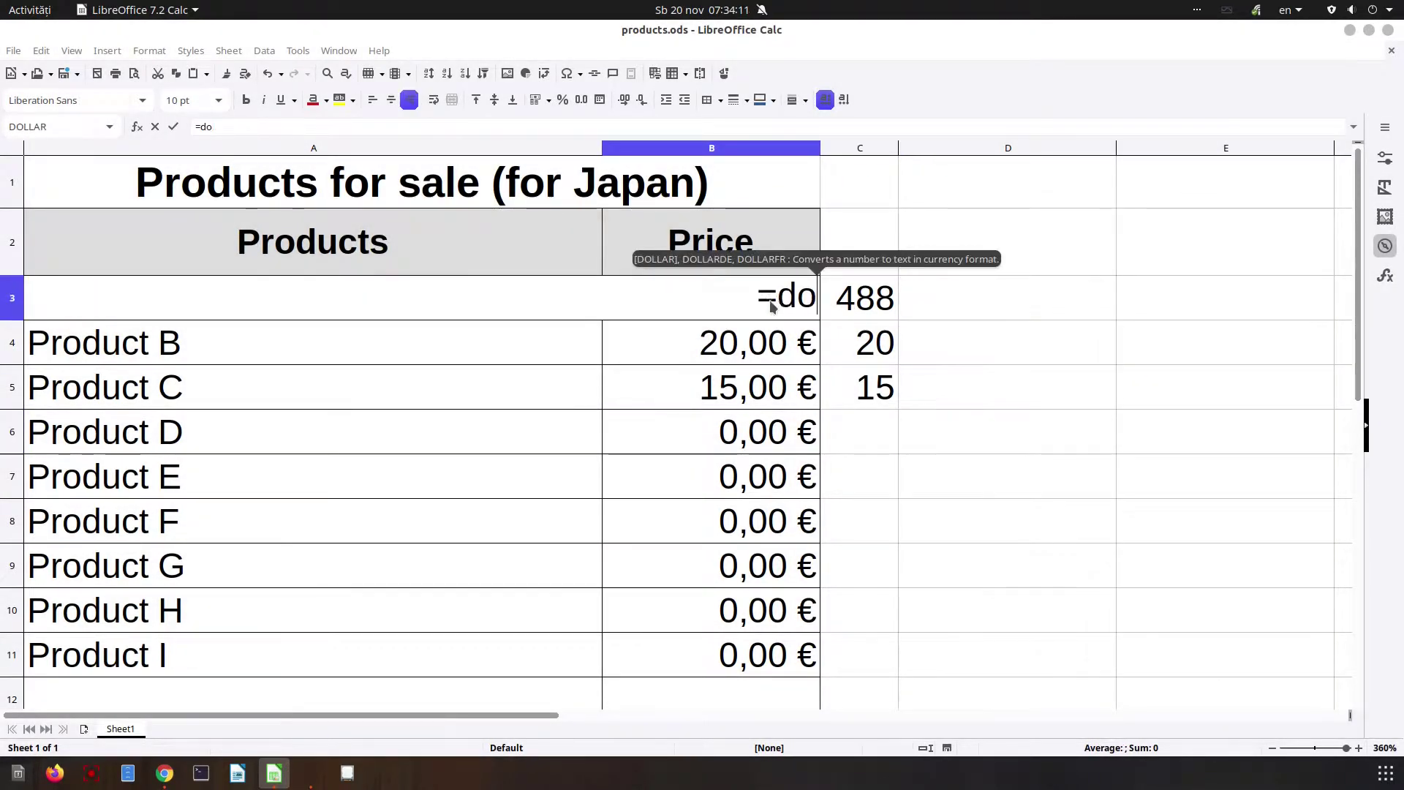
click(874, 299)
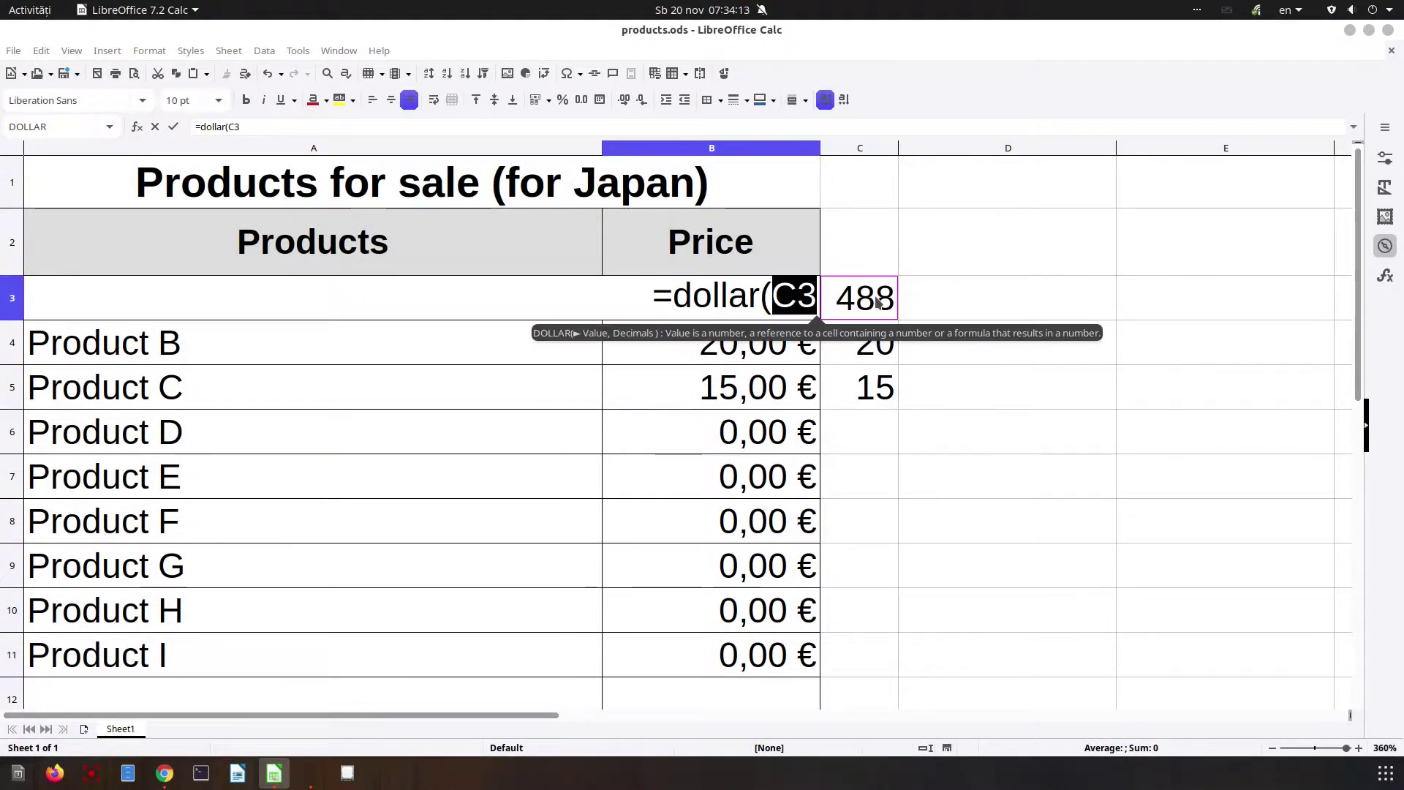
text(;2)
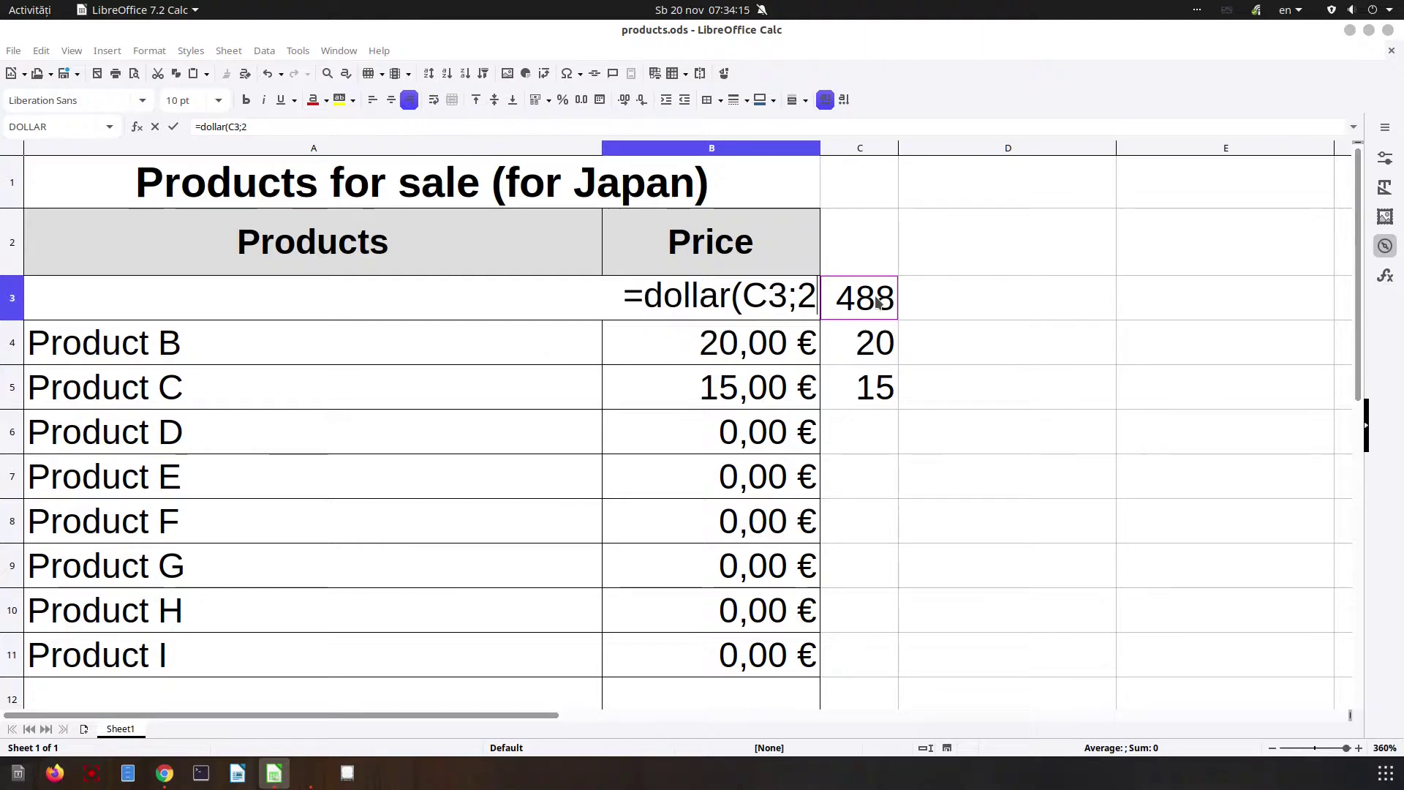
text())
key(Return)
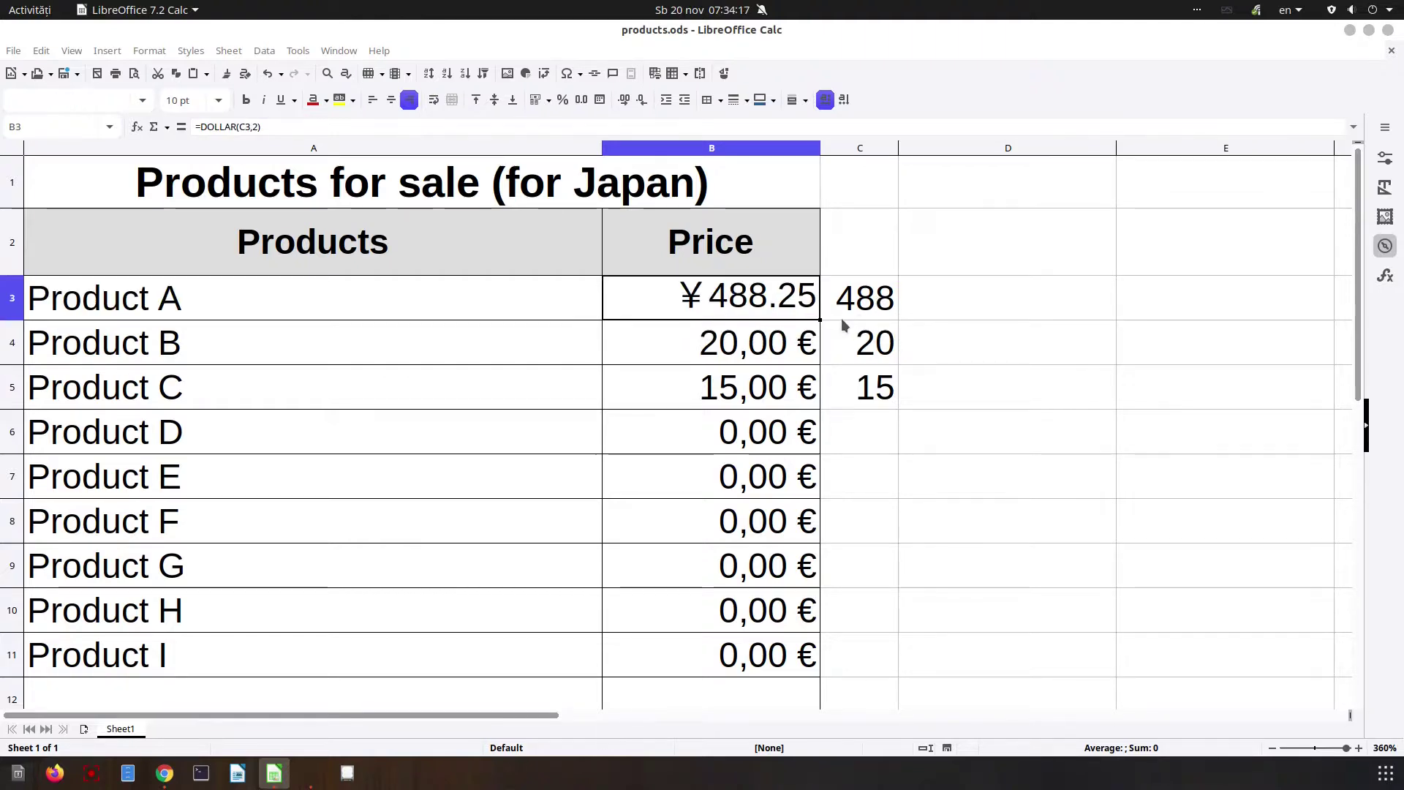
Fill the yen price formula down from B3 to B11 and check the copied formulas.
drag(820, 320, 815, 669)
click(731, 414)
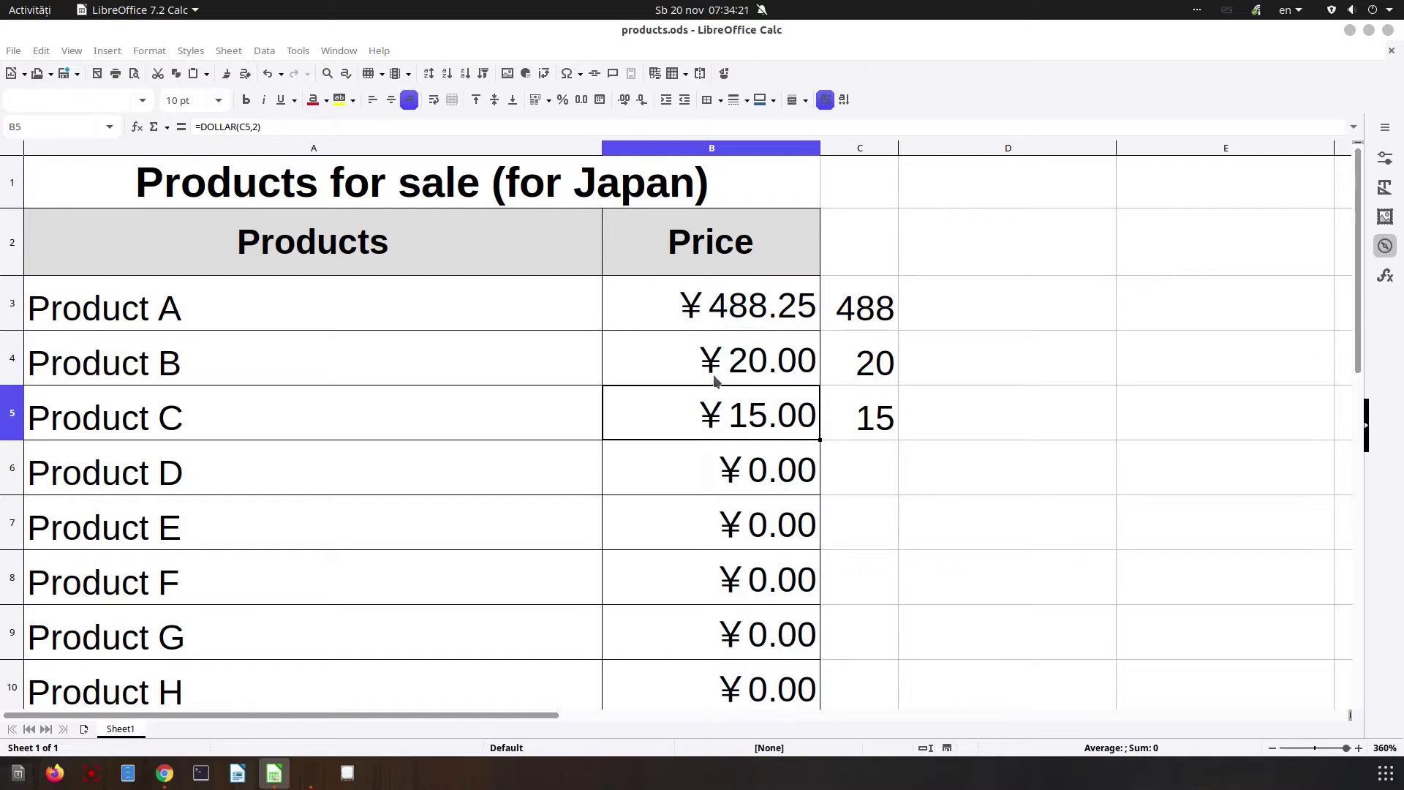
click(763, 380)
click(762, 320)
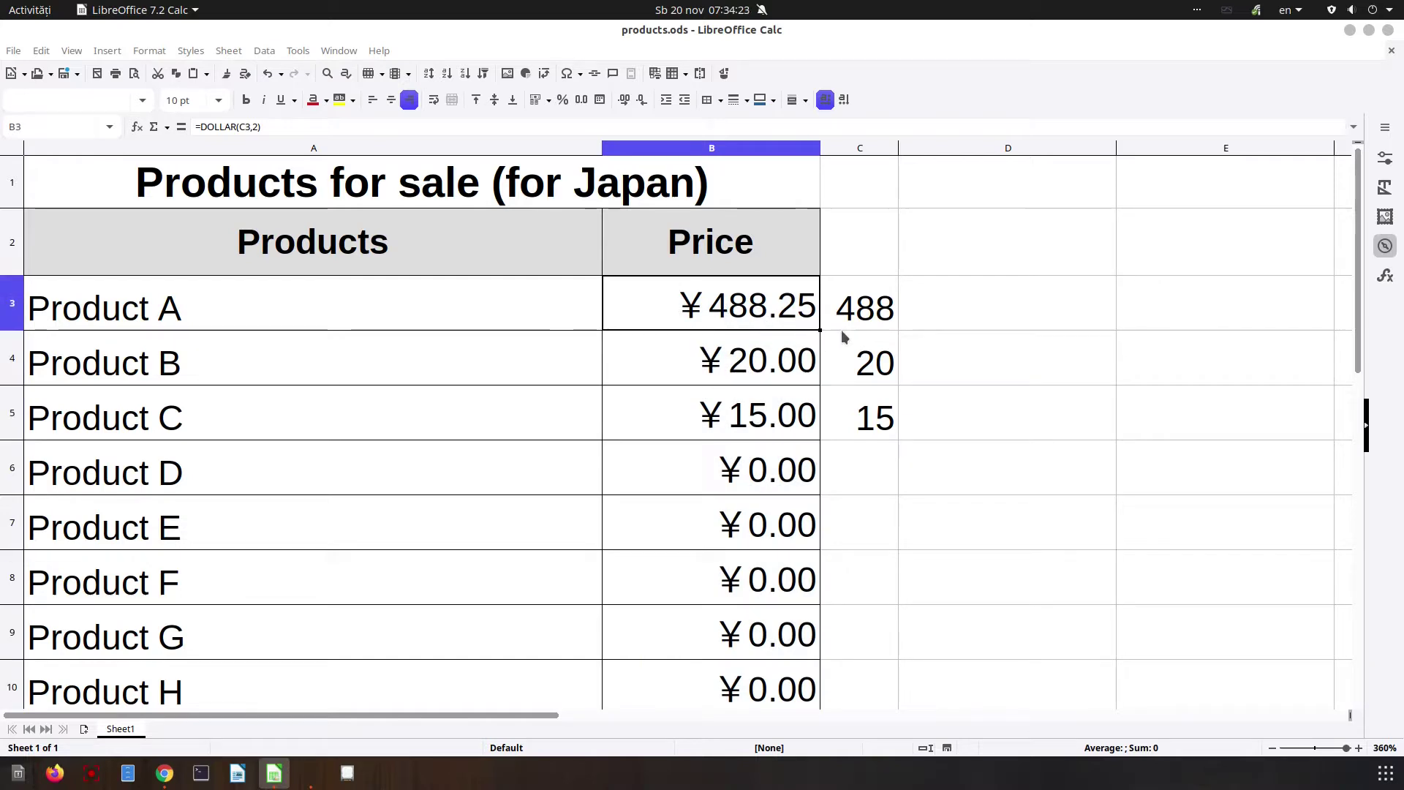
click(843, 326)
click(862, 364)
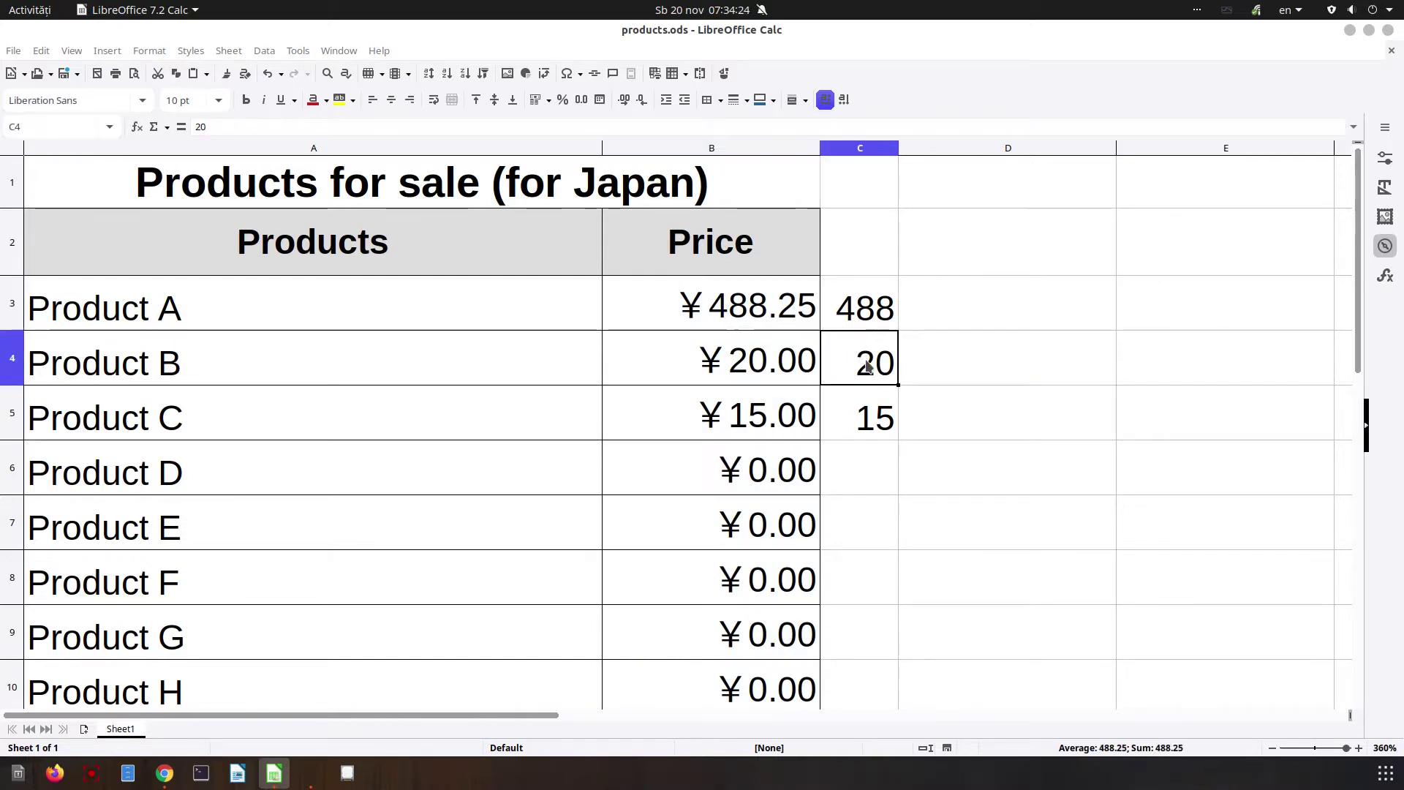
click(863, 414)
click(861, 374)
click(864, 316)
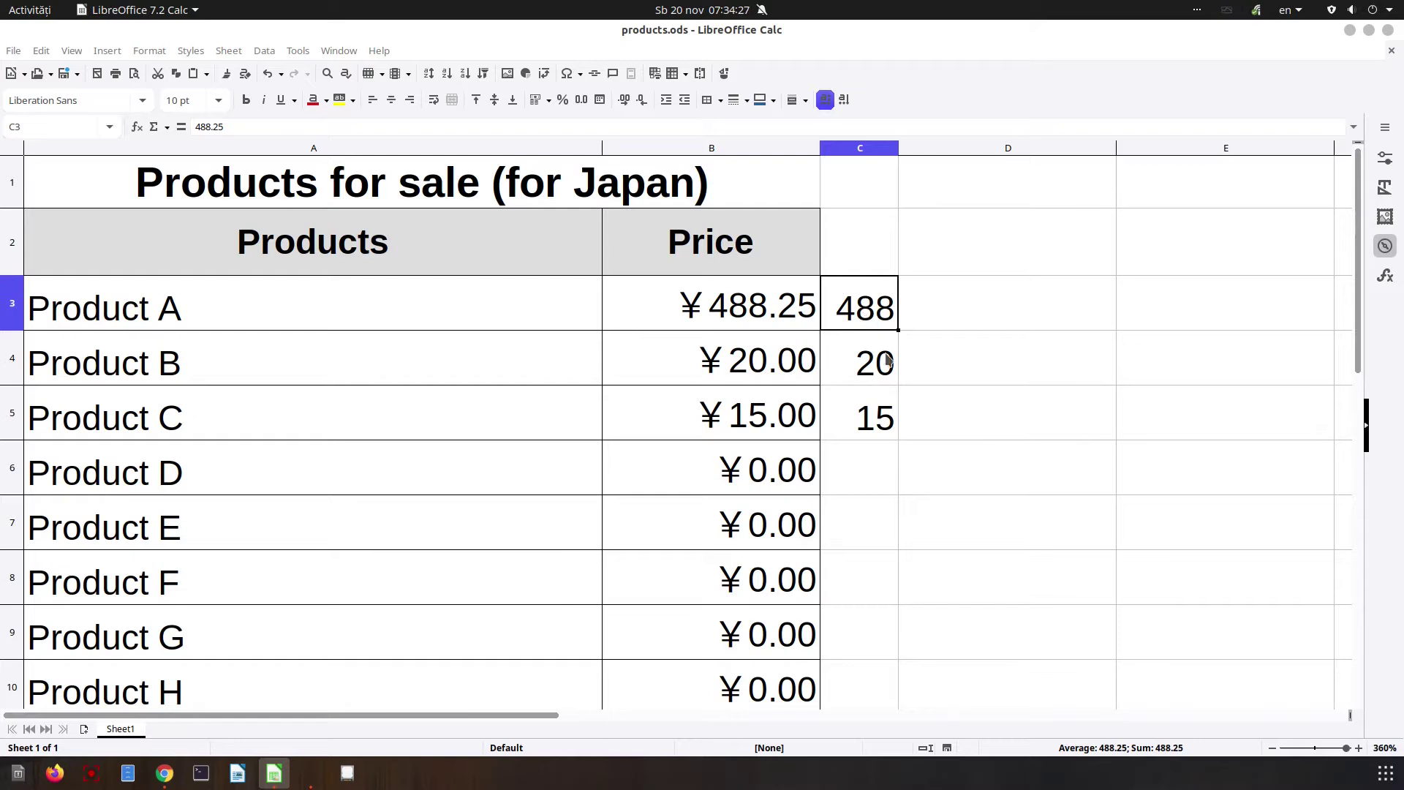
click(761, 310)
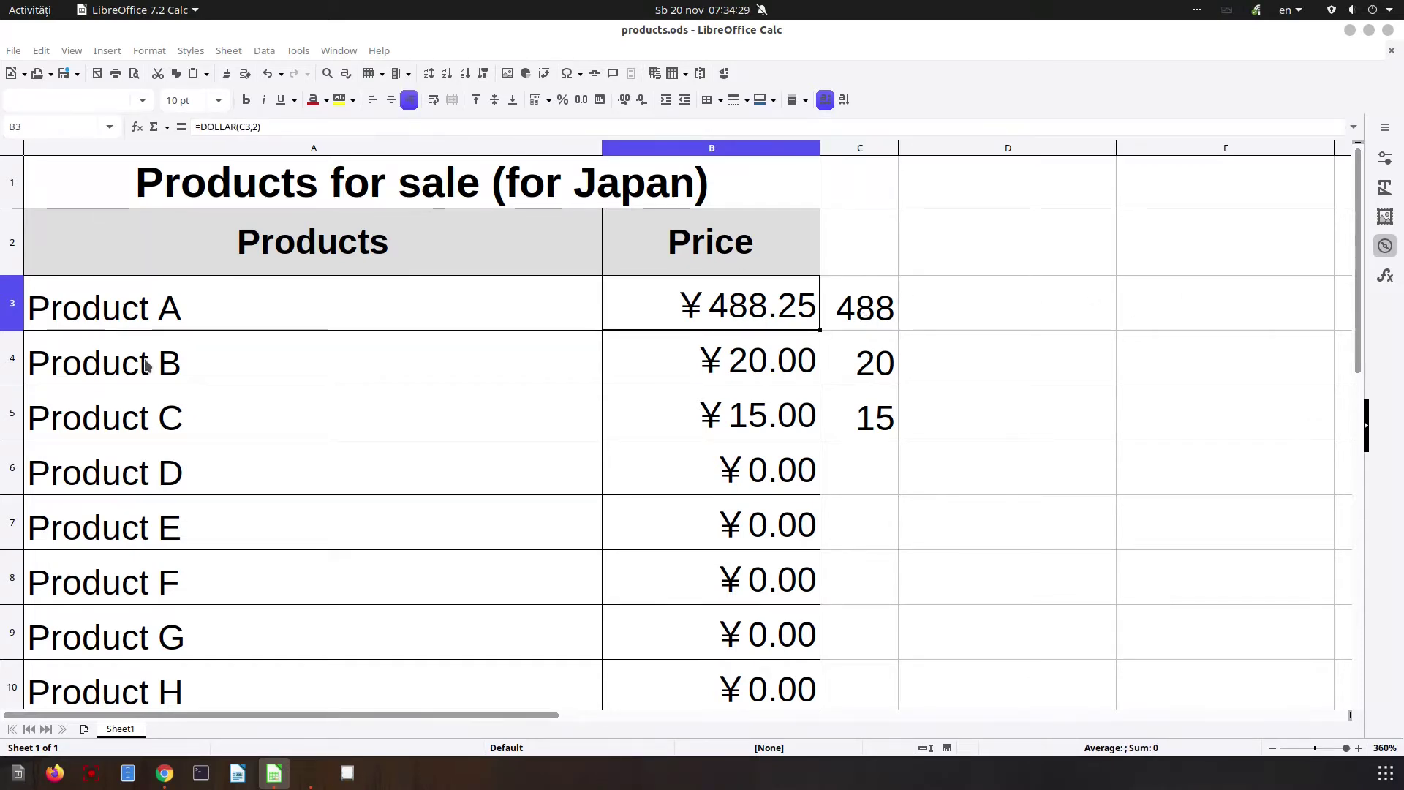